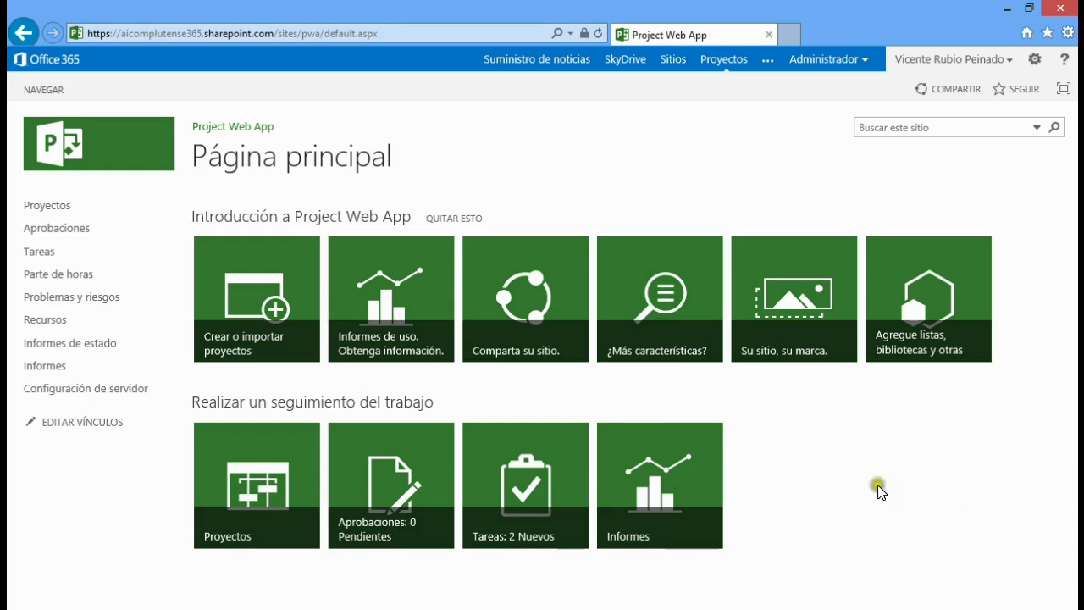
# Open the workflow phases in the server settings, view the details of FASE 1, and leave without saving
pyautogui.click(91, 392)
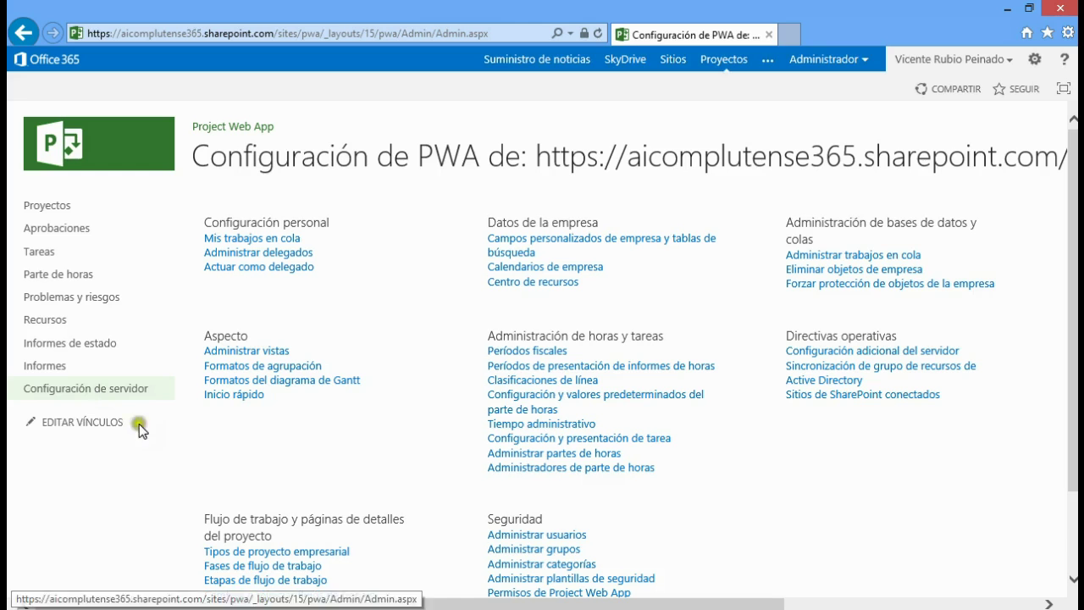
pyautogui.scroll(-2, 334, 462)
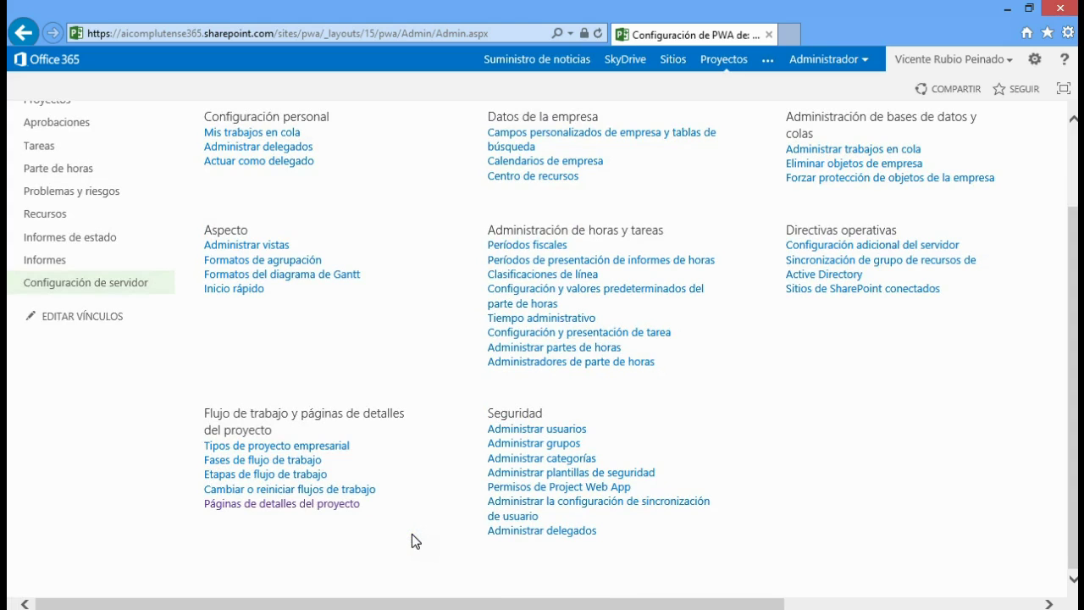
pyautogui.click(287, 464)
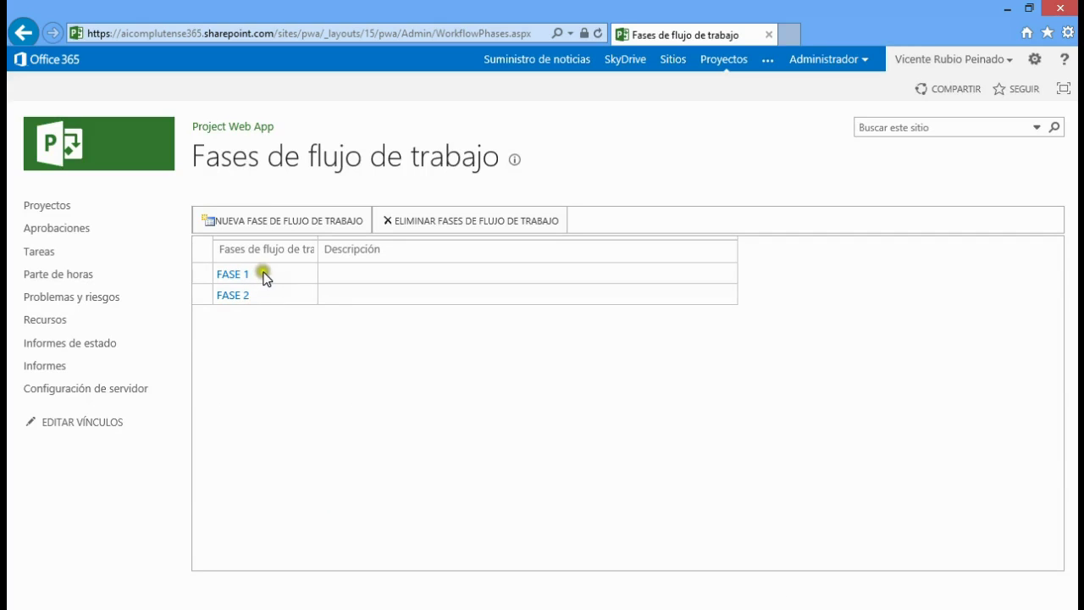
pyautogui.click(232, 274)
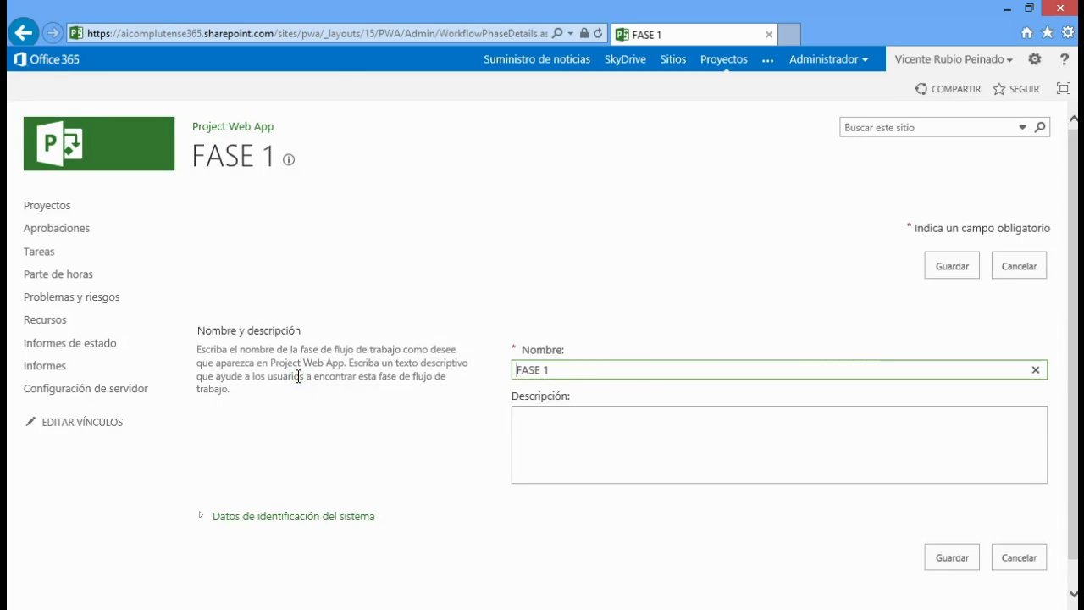
pyautogui.click(539, 424)
pyautogui.click(1034, 558)
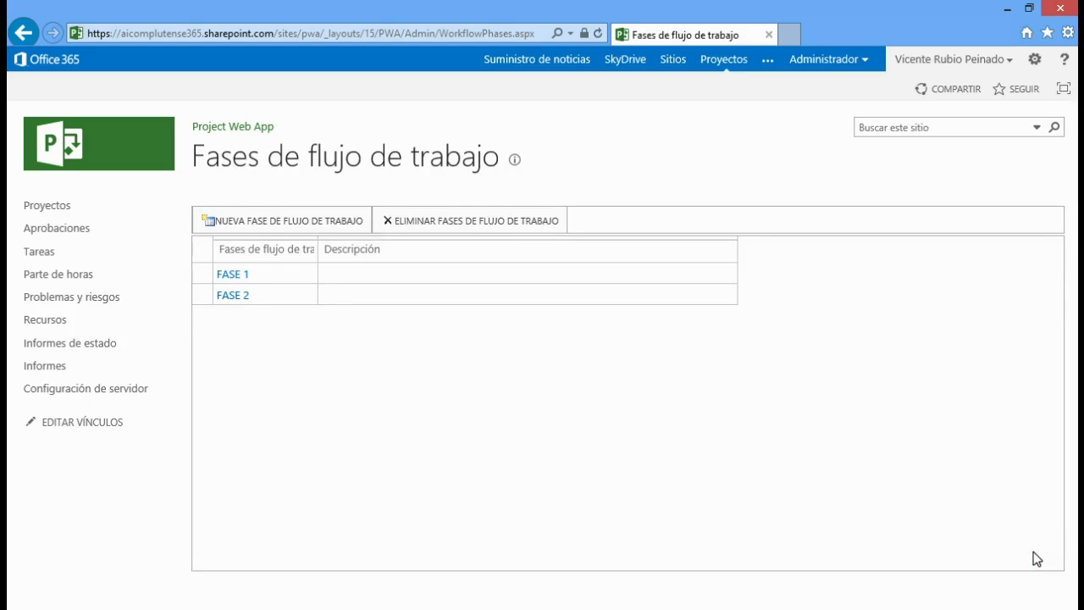
# Open the workflow stages list from the server settings and widen the stage name column to show the full phase names
pyautogui.click(123, 391)
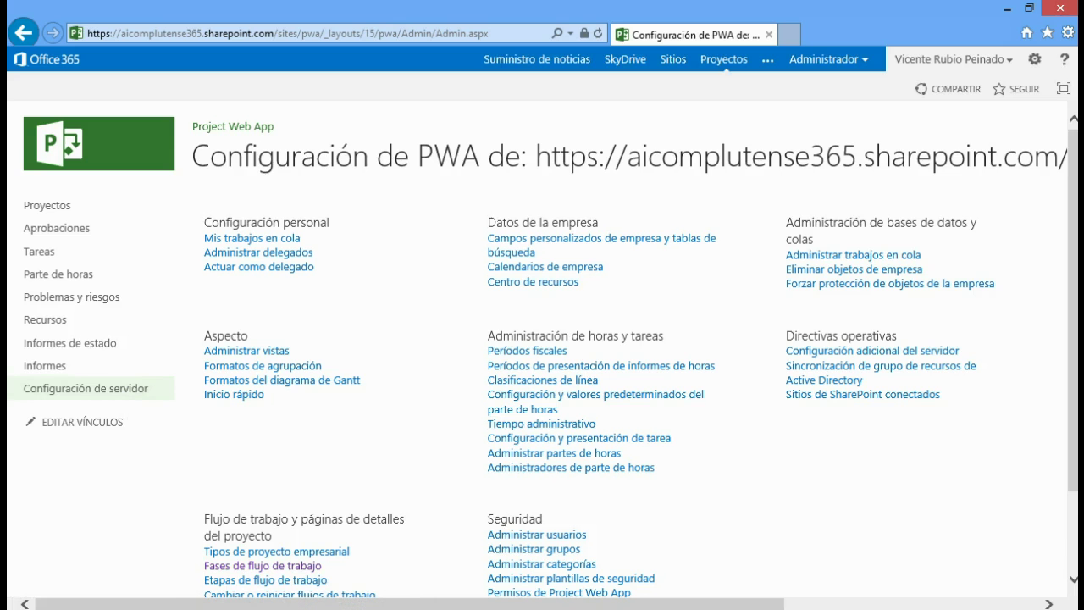
pyautogui.click(238, 582)
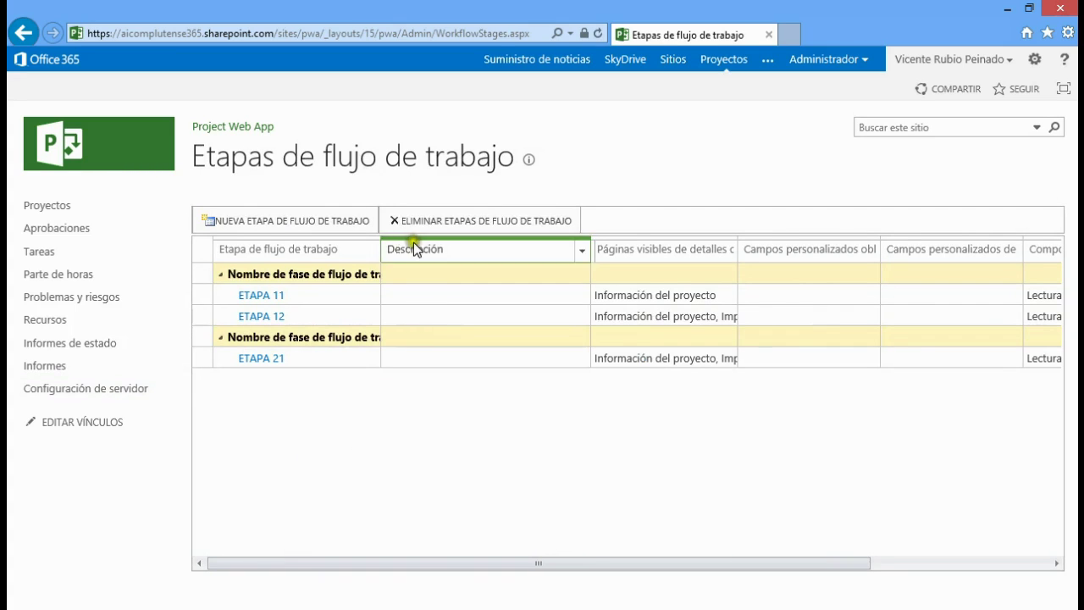
pyautogui.moveTo(378, 249); pyautogui.dragTo(479, 259)
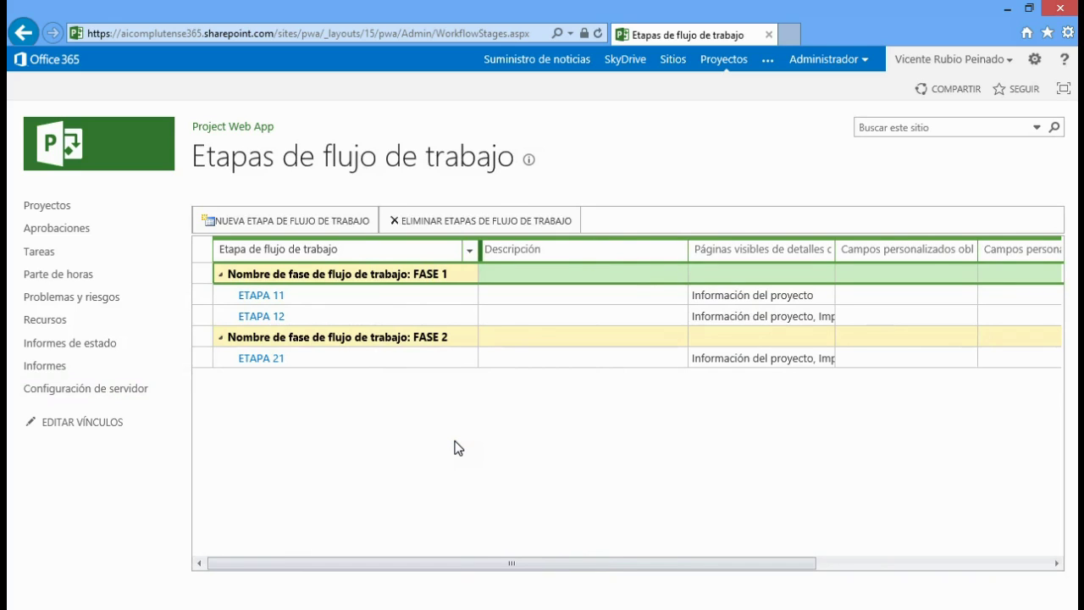
# Open the stage ETAPA 11 and check the choices for its workflow phase and its stage status project detail page
pyautogui.click(270, 297)
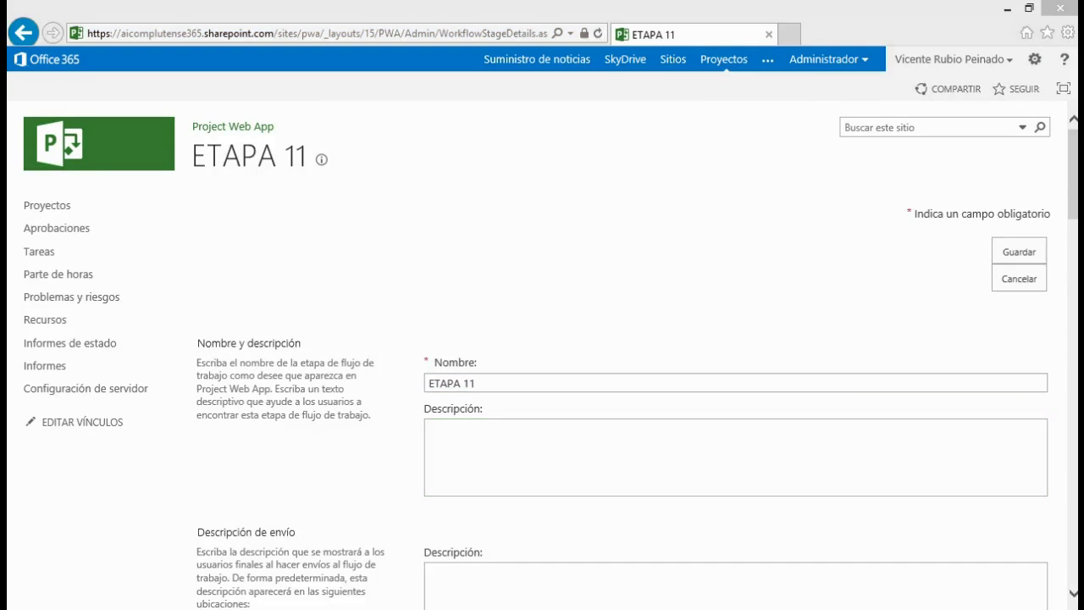
pyautogui.click(707, 324)
pyautogui.scroll(-2, 705, 320)
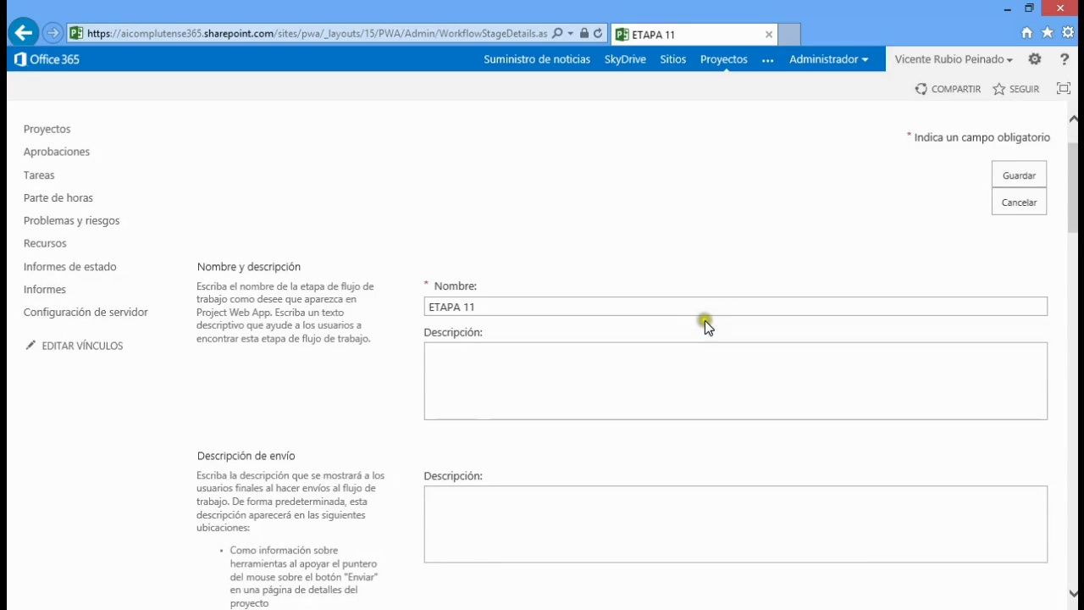
pyautogui.scroll(-6, 705, 320)
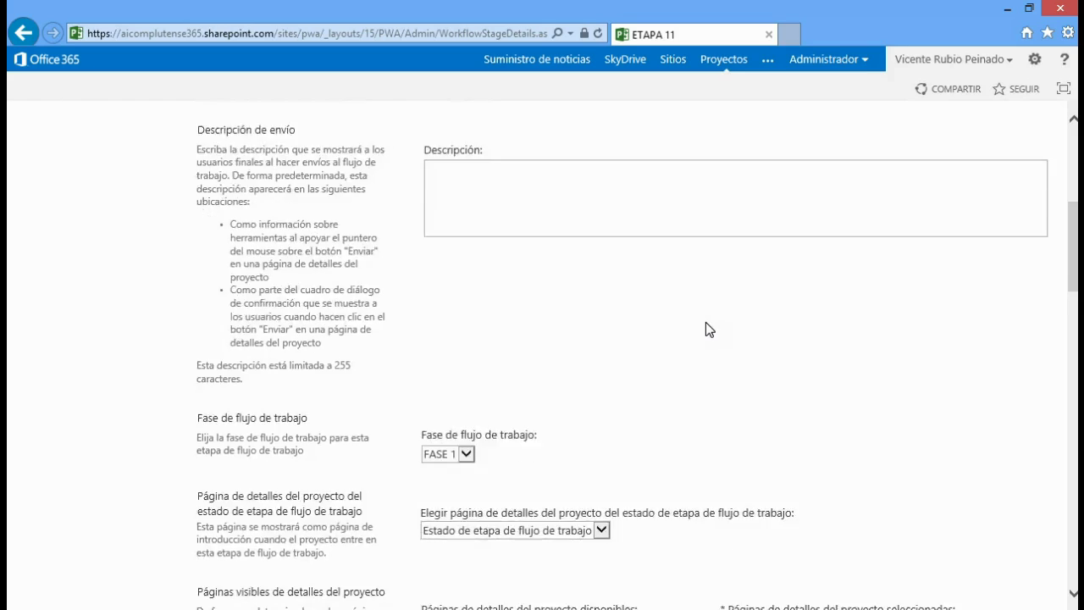
pyautogui.scroll(-3, 708, 326)
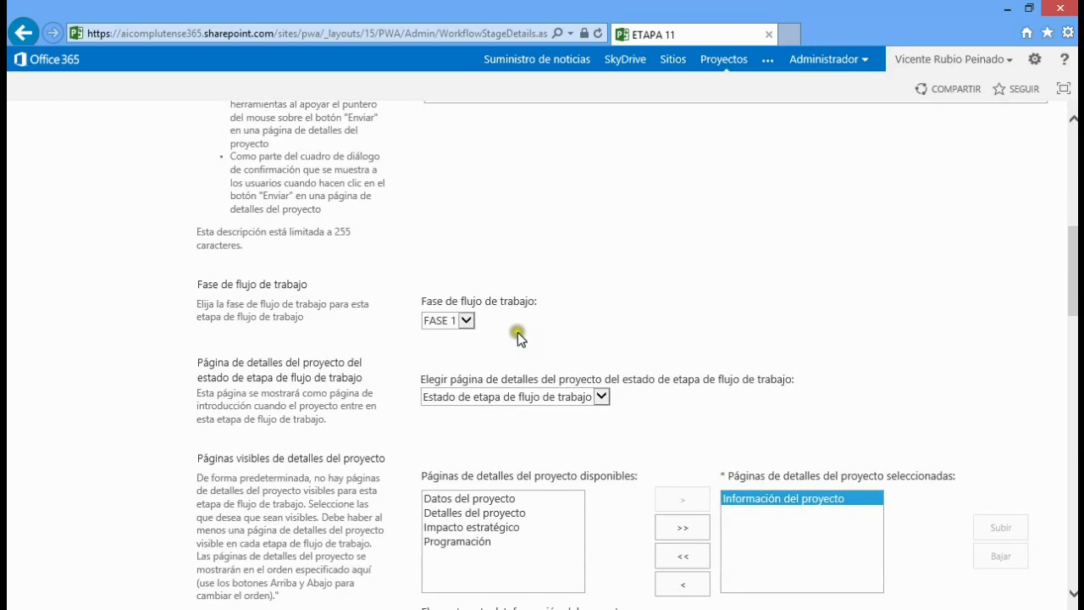
pyautogui.click(466, 320)
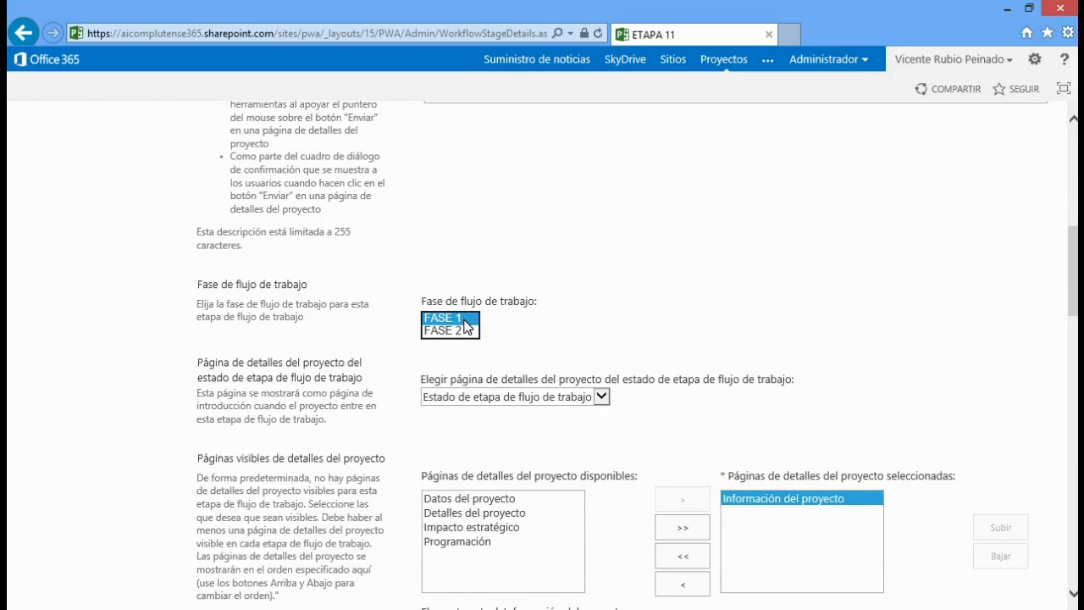
pyautogui.click(467, 319)
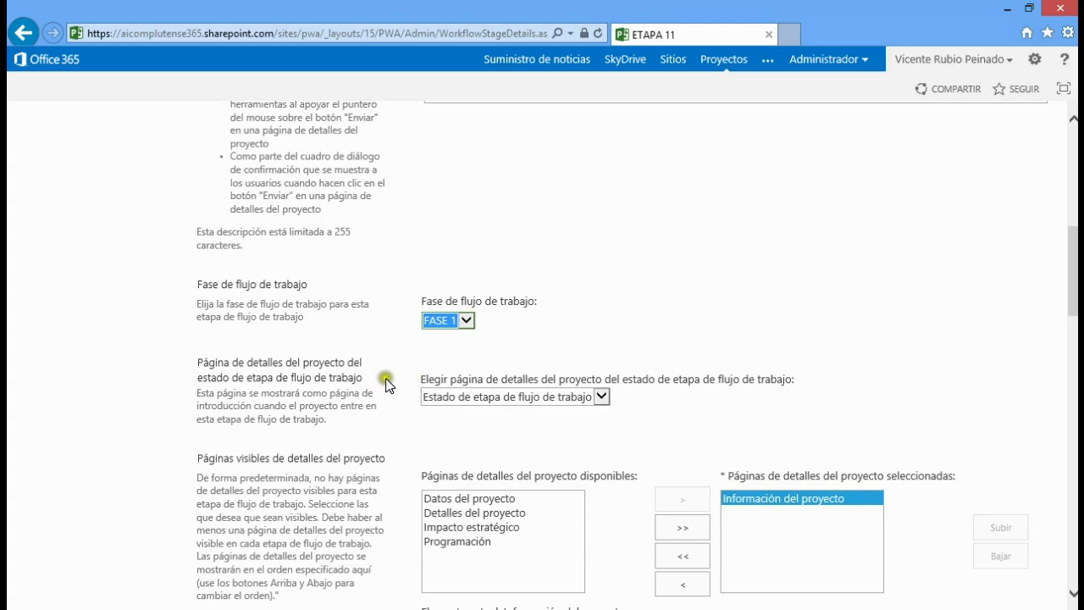
pyautogui.click(603, 397)
pyautogui.click(633, 404)
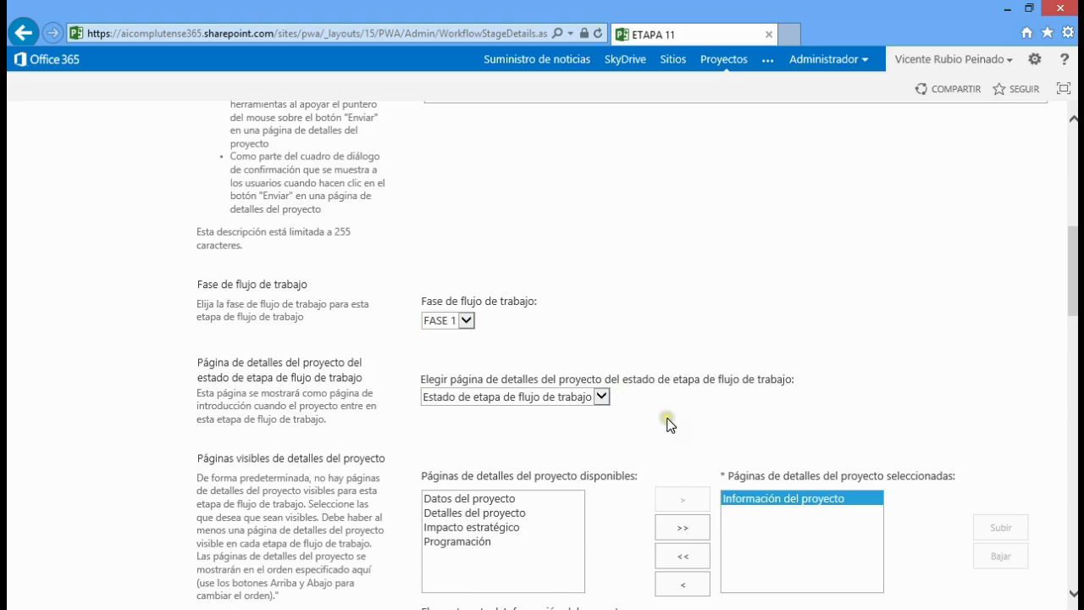
# Review ETAPA 11's visible project detail pages, their additional settings, and the required custom fields
pyautogui.scroll(-2, 708, 412)
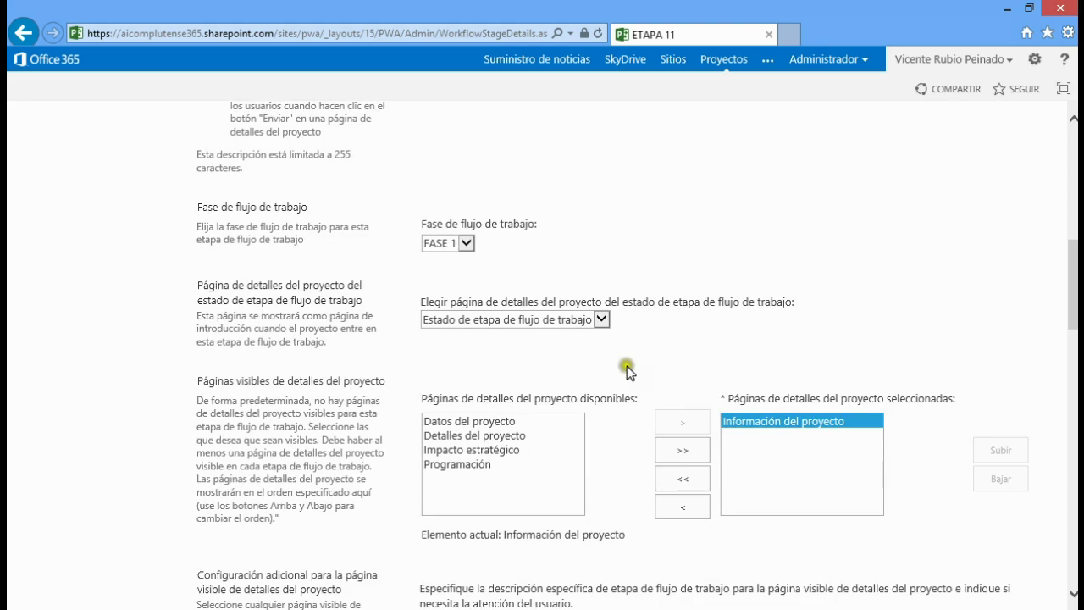
pyautogui.scroll(-5, 628, 370)
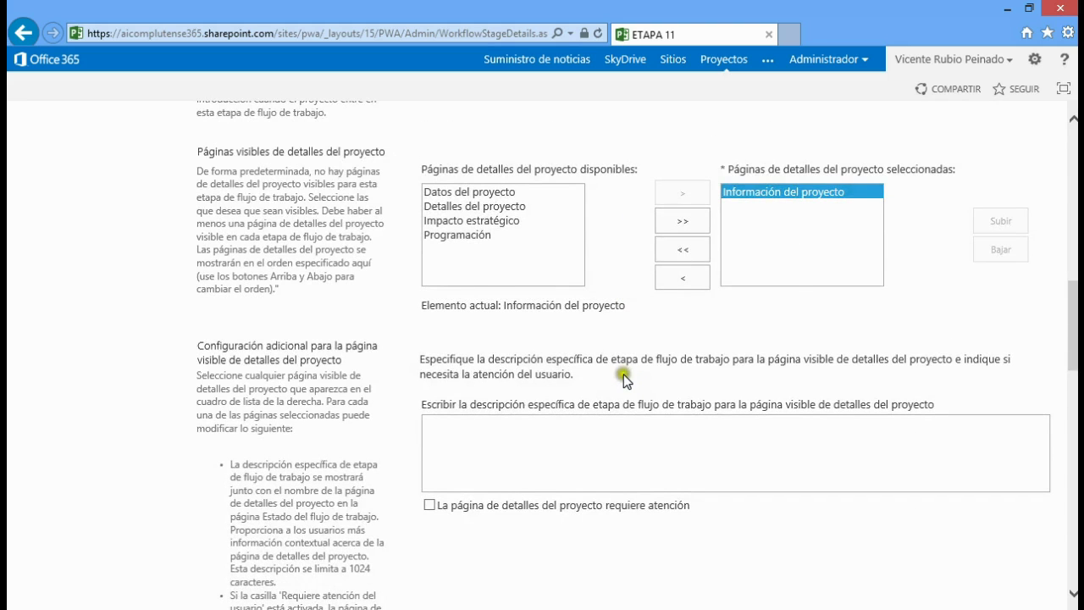
pyautogui.scroll(-7, 627, 379)
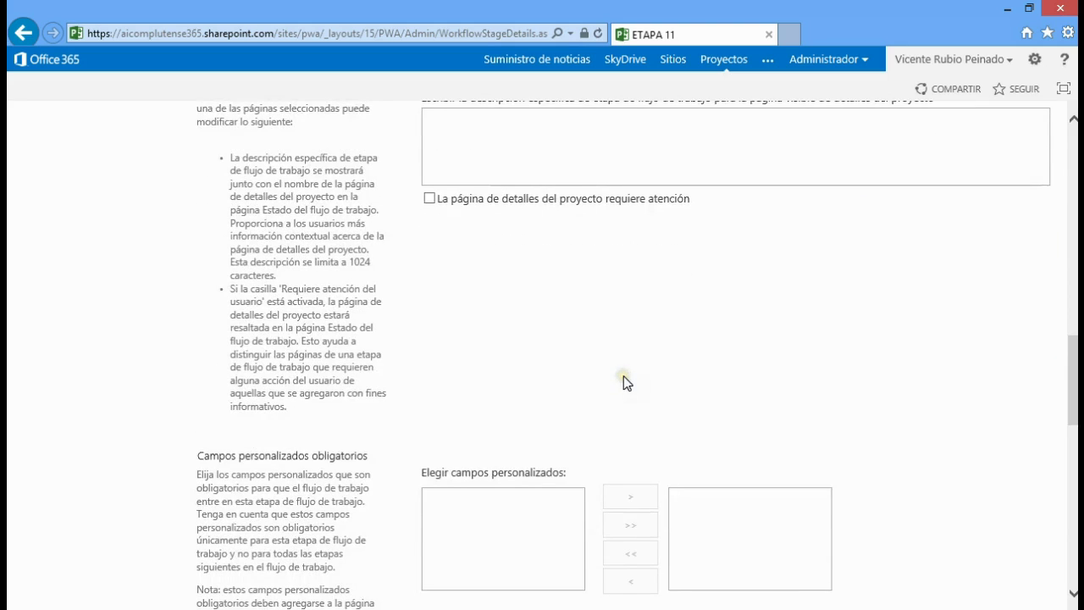
pyautogui.scroll(-2, 625, 384)
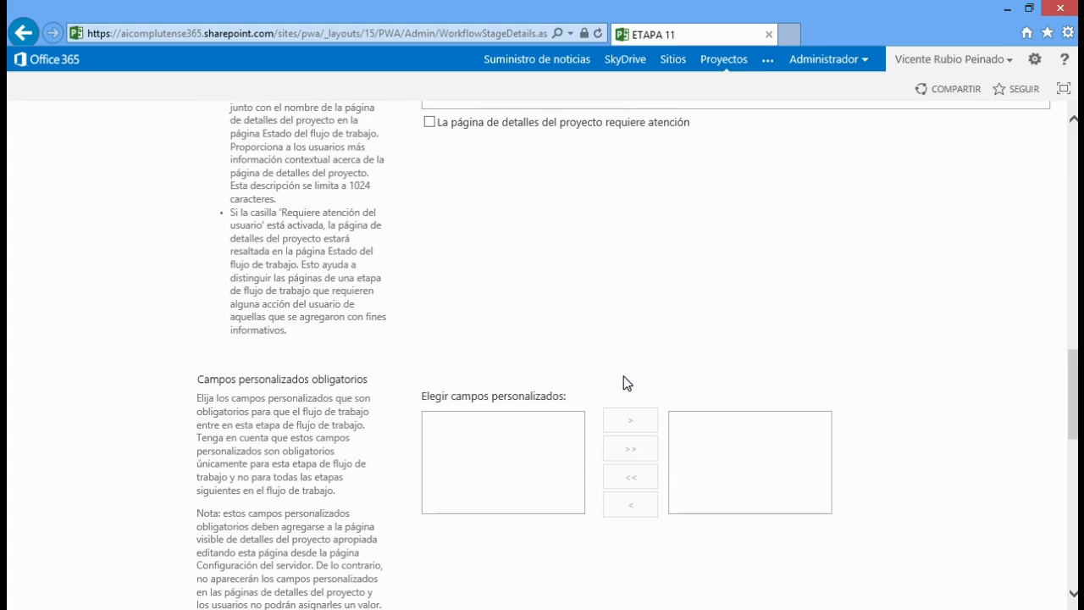
pyautogui.click(623, 375)
# Review ETAPA 11's read-only custom fields, strategic impact behavior, and project check-in requirement
pyautogui.scroll(-5, 614, 366)
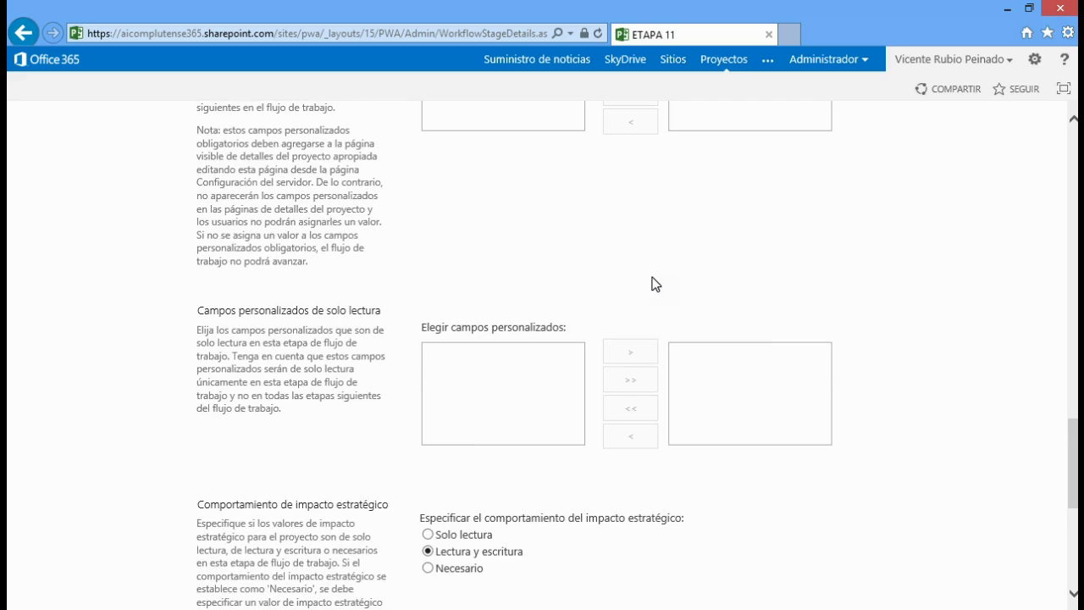
pyautogui.scroll(-3, 664, 273)
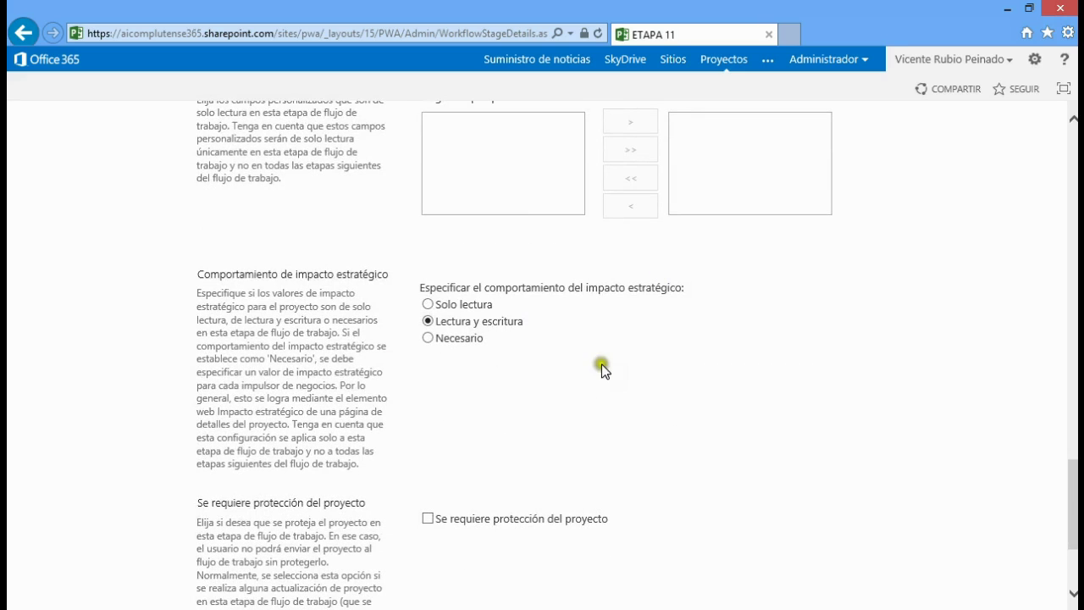
pyautogui.click(579, 314)
pyautogui.click(579, 317)
pyautogui.scroll(-4, 579, 321)
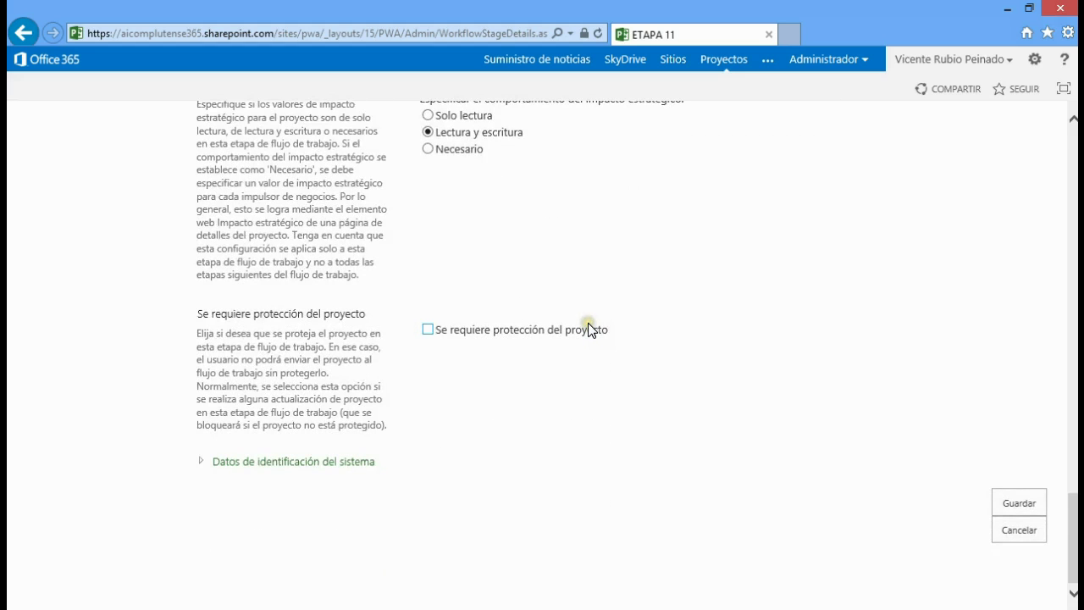
# Look back over the ETAPA 11 settings and close the stage without saving
pyautogui.scroll(6, 588, 323)
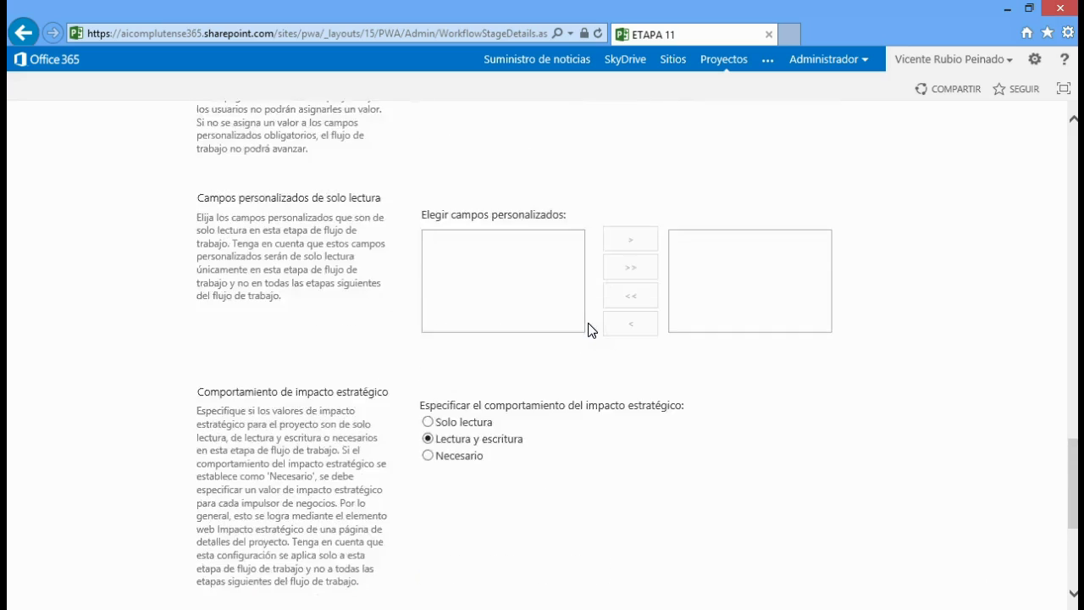
pyautogui.scroll(15, 590, 329)
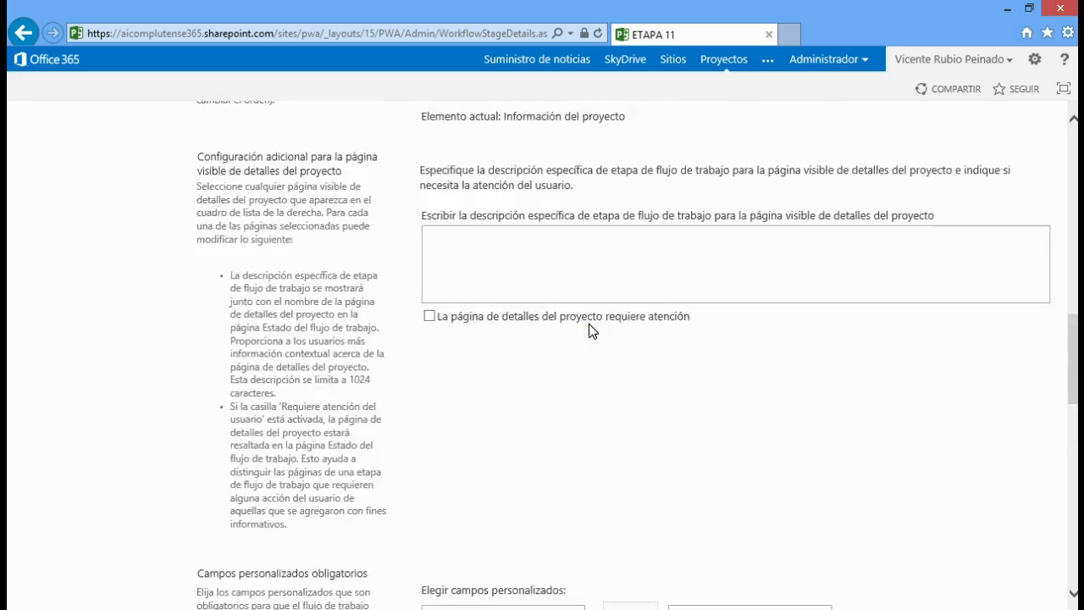
pyautogui.scroll(3, 590, 325)
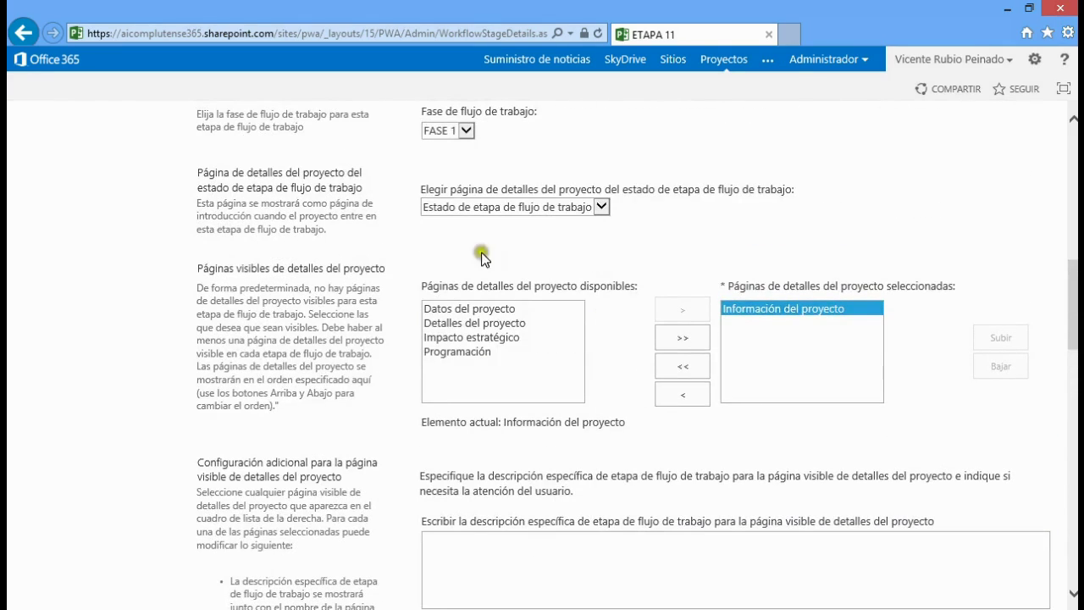
pyautogui.scroll(13, 748, 275)
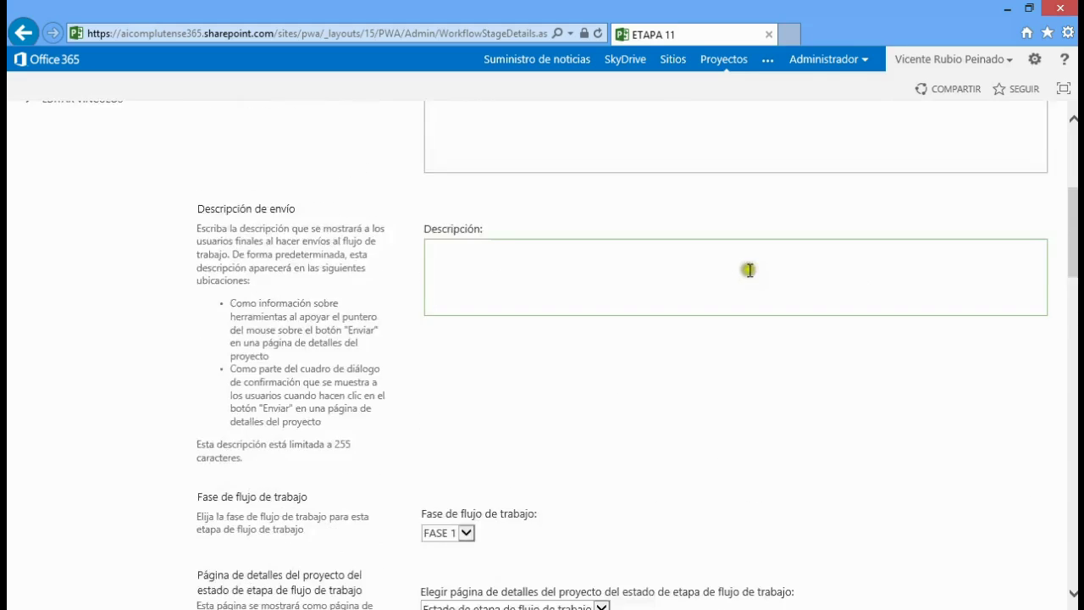
pyautogui.scroll(1, 748, 275)
pyautogui.click(1017, 278)
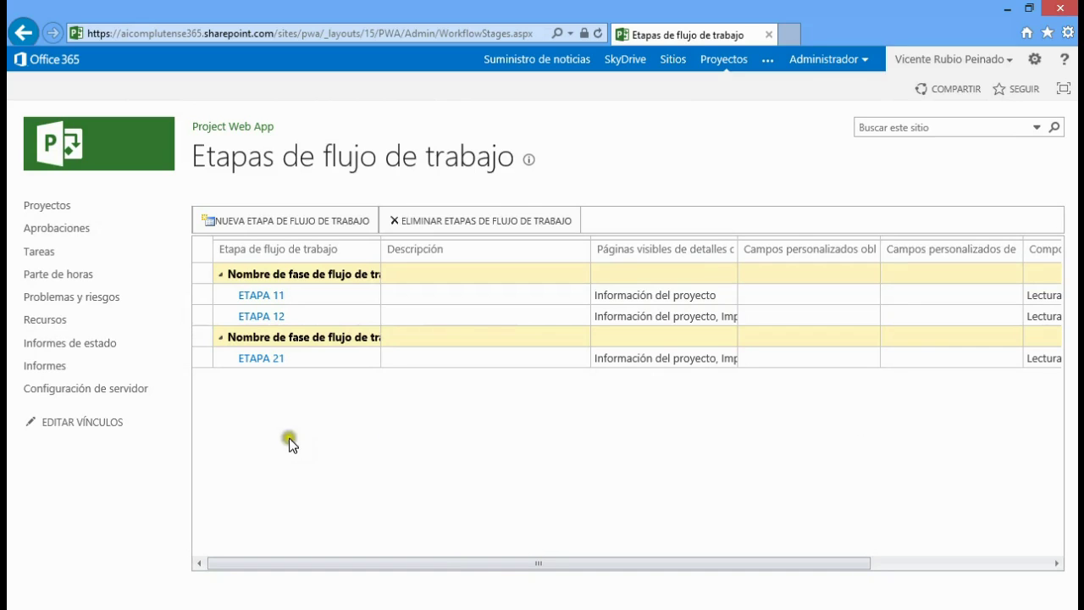
# Open the project detail pages library from the server settings, view the DatosProyecto page, and return to the library
pyautogui.click(126, 390)
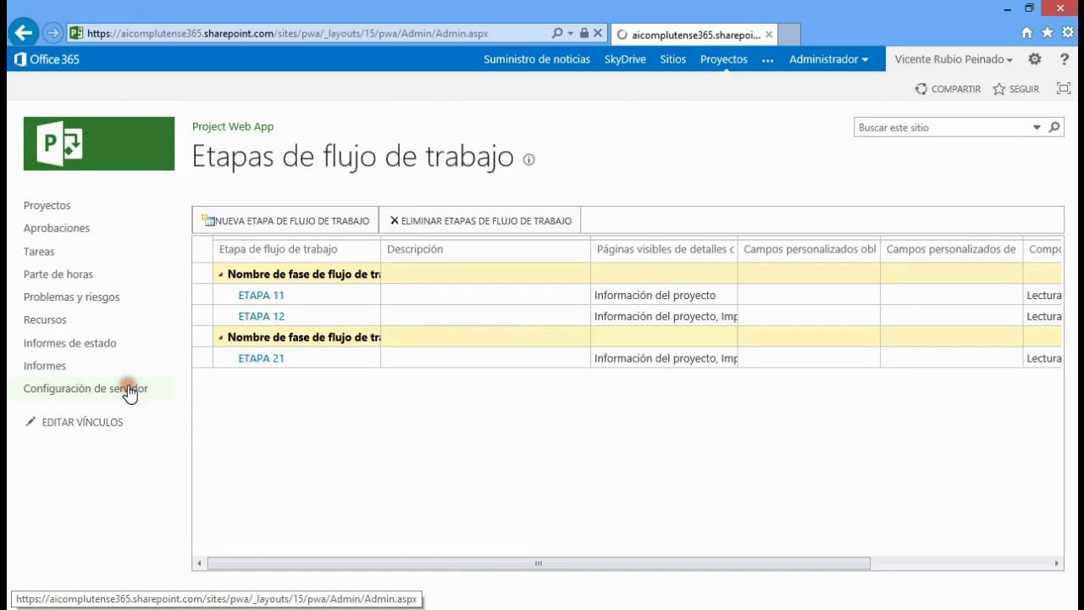
pyautogui.scroll(-1, 384, 457)
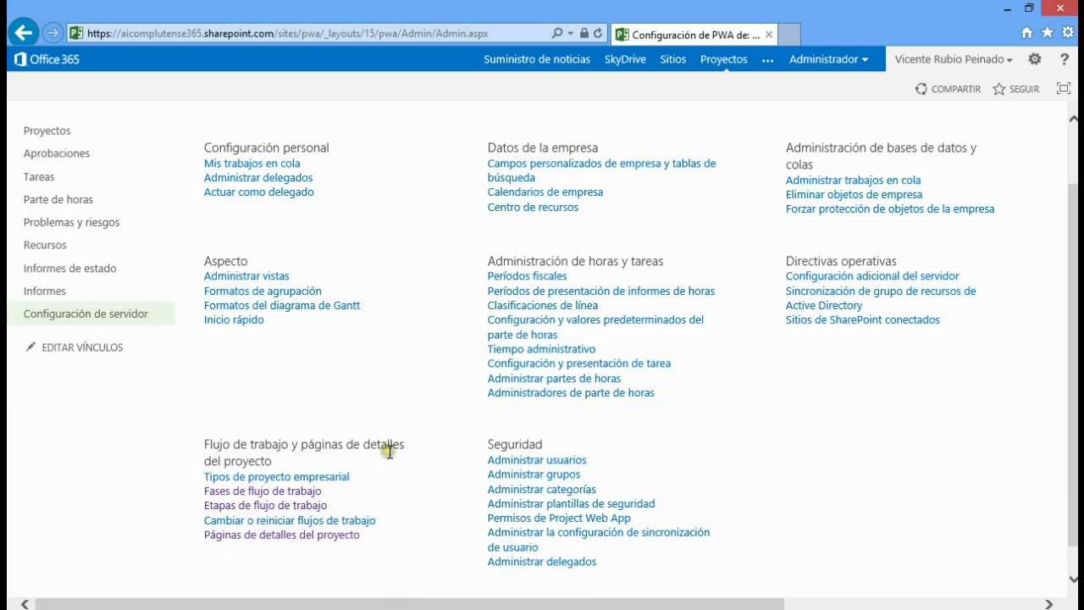
pyautogui.click(306, 534)
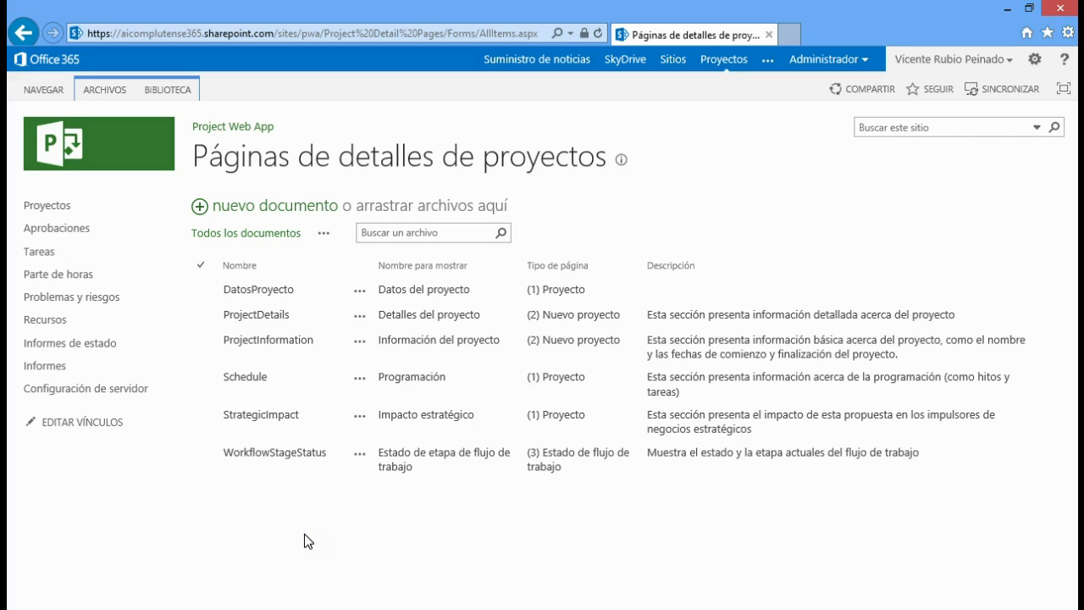
pyautogui.click(242, 296)
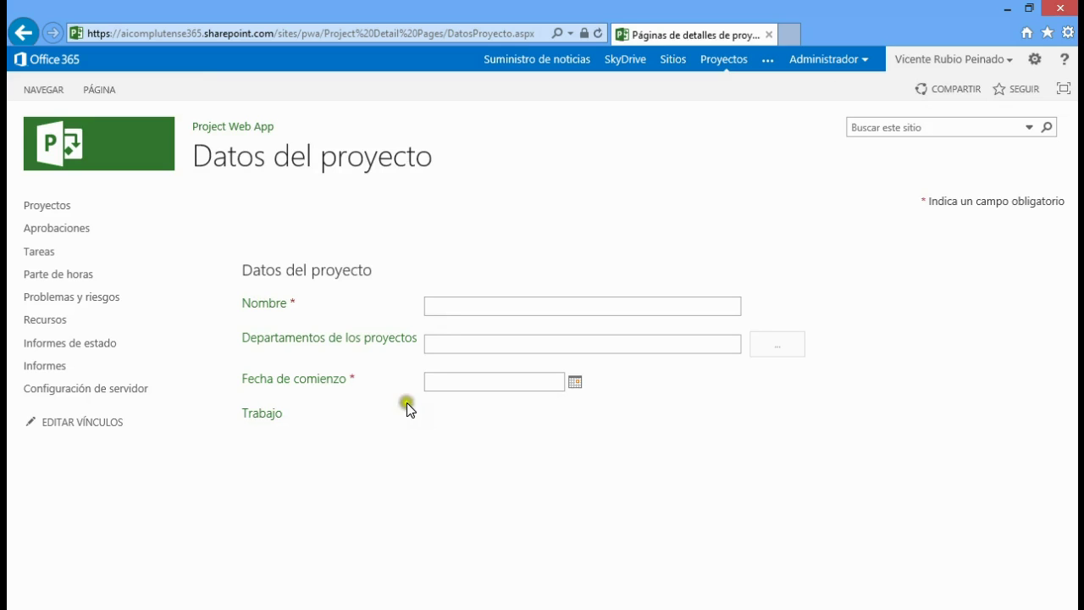
pyautogui.click(24, 32)
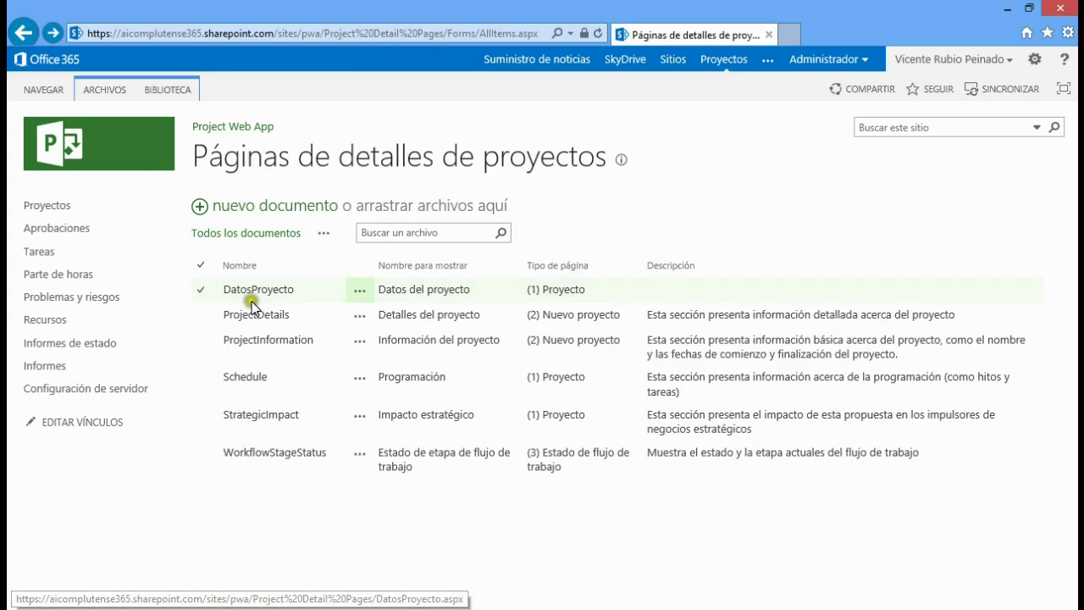
# View the fields on the ProjectDetails page and return to the project detail pages library
pyautogui.click(246, 319)
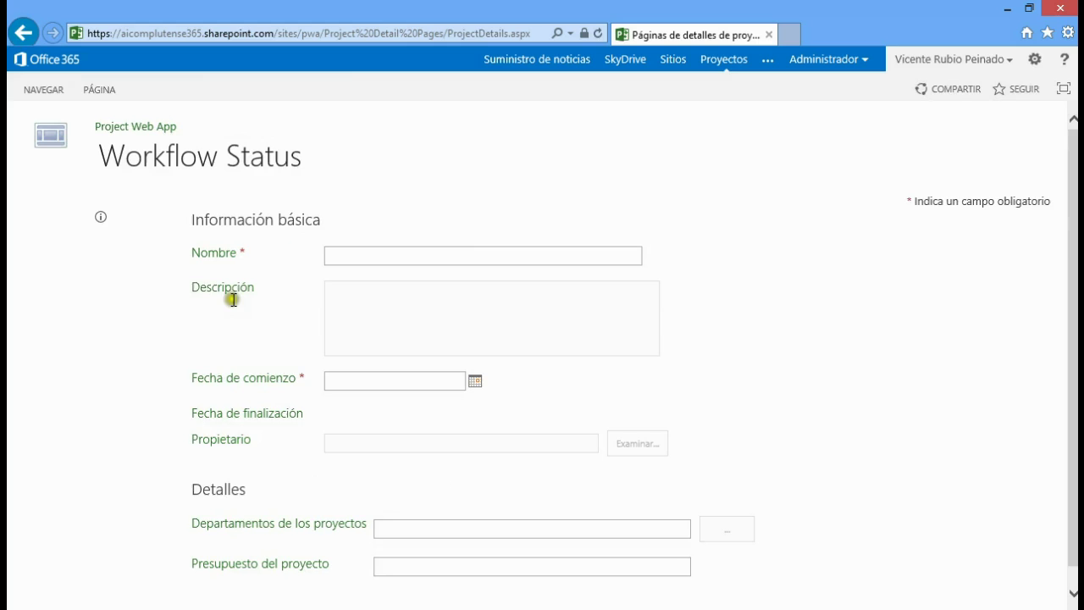
pyautogui.scroll(-1, 165, 263)
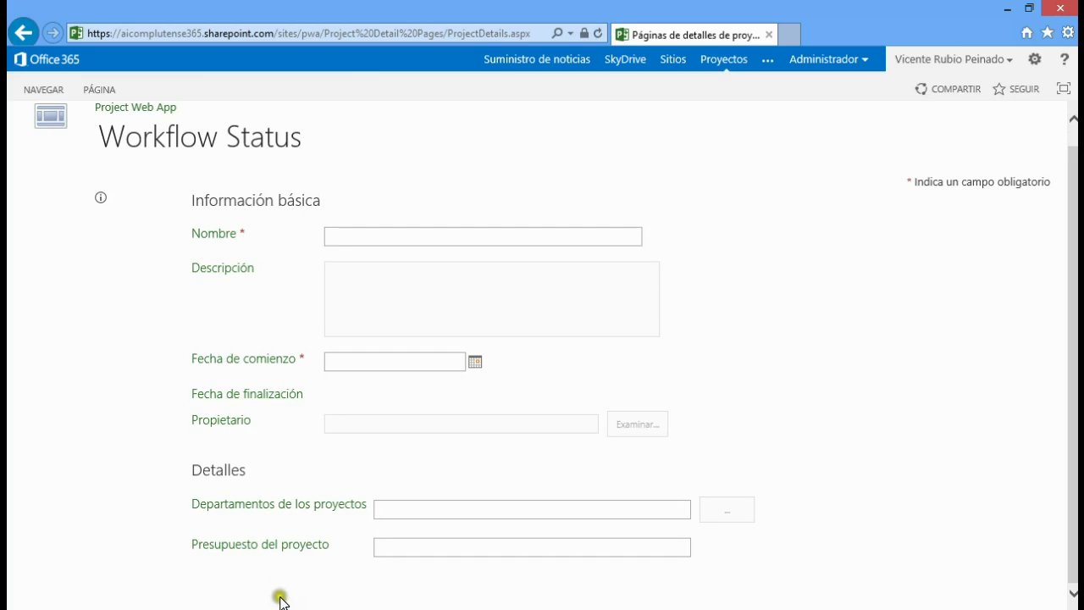
pyautogui.click(21, 33)
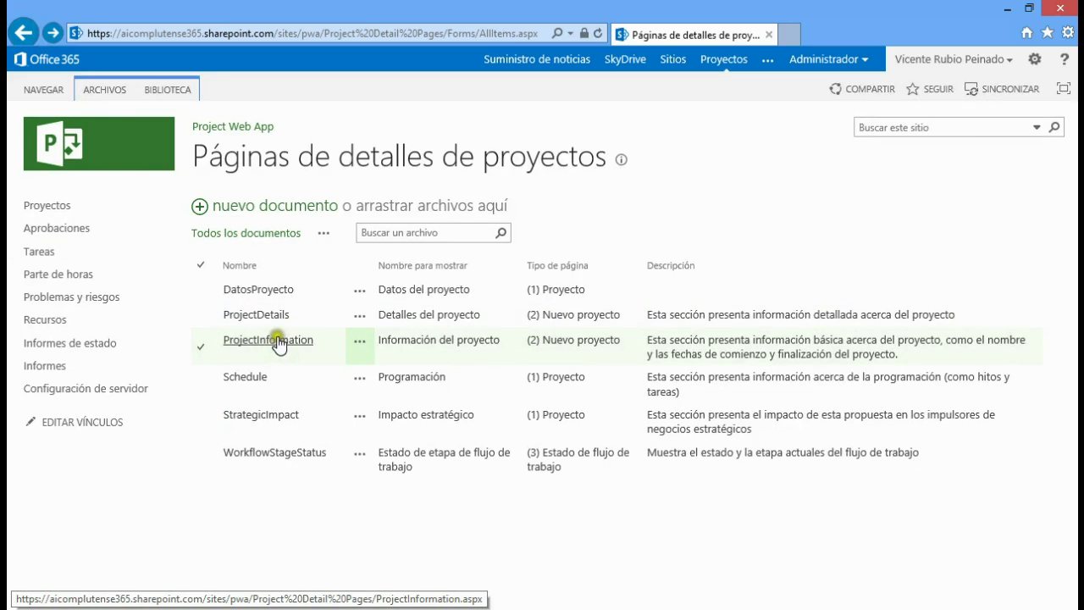
# Open the ProjectInformation page from the project detail pages library and put it into edit mode
pyautogui.click(276, 342)
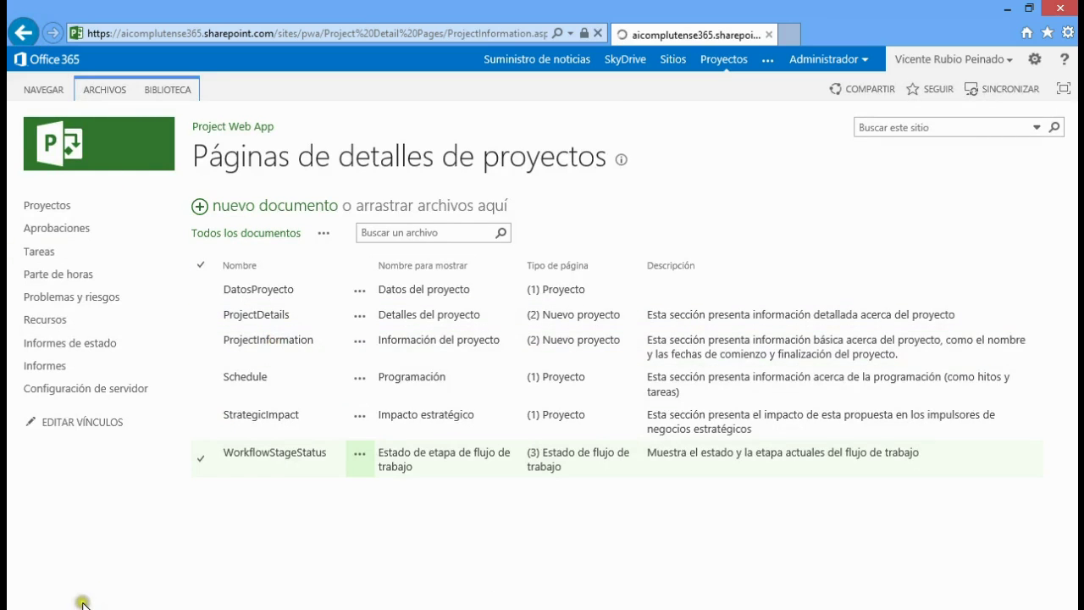
pyautogui.click(114, 595)
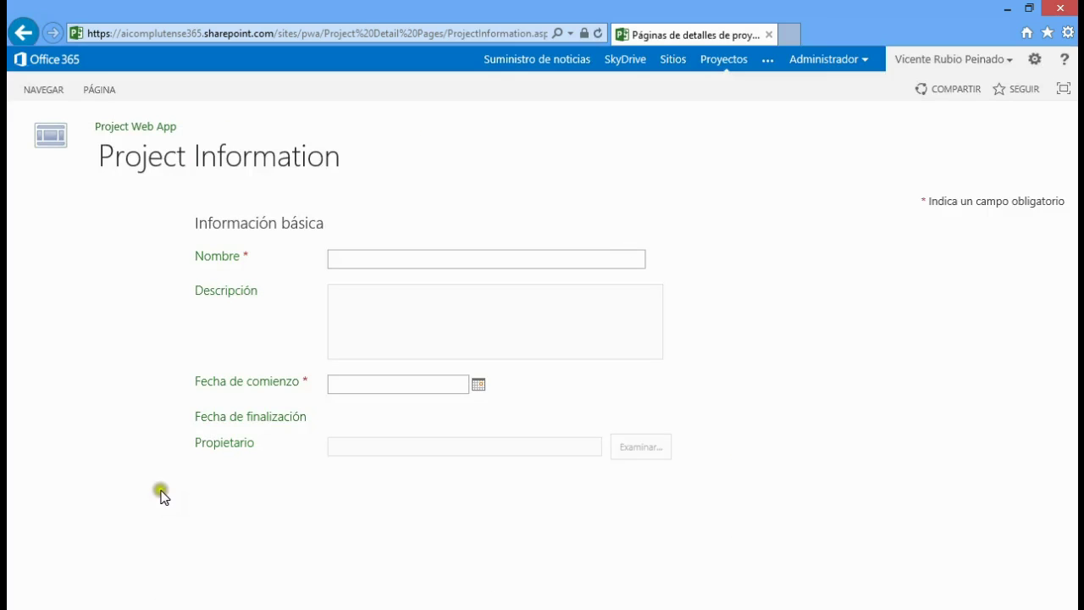
pyautogui.click(565, 579)
pyautogui.click(564, 578)
pyautogui.click(96, 89)
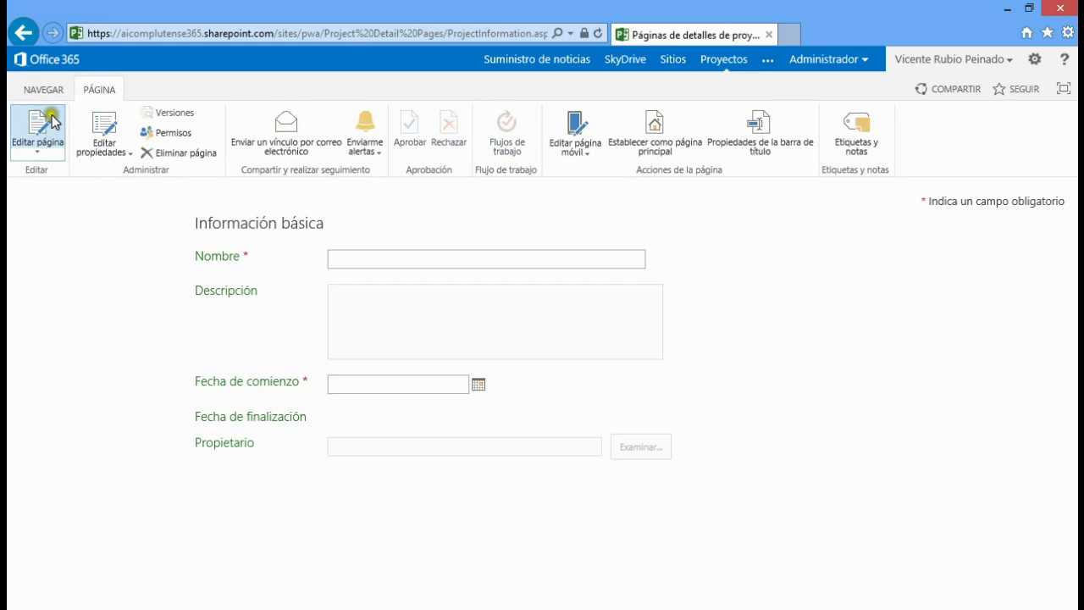
pyautogui.click(37, 127)
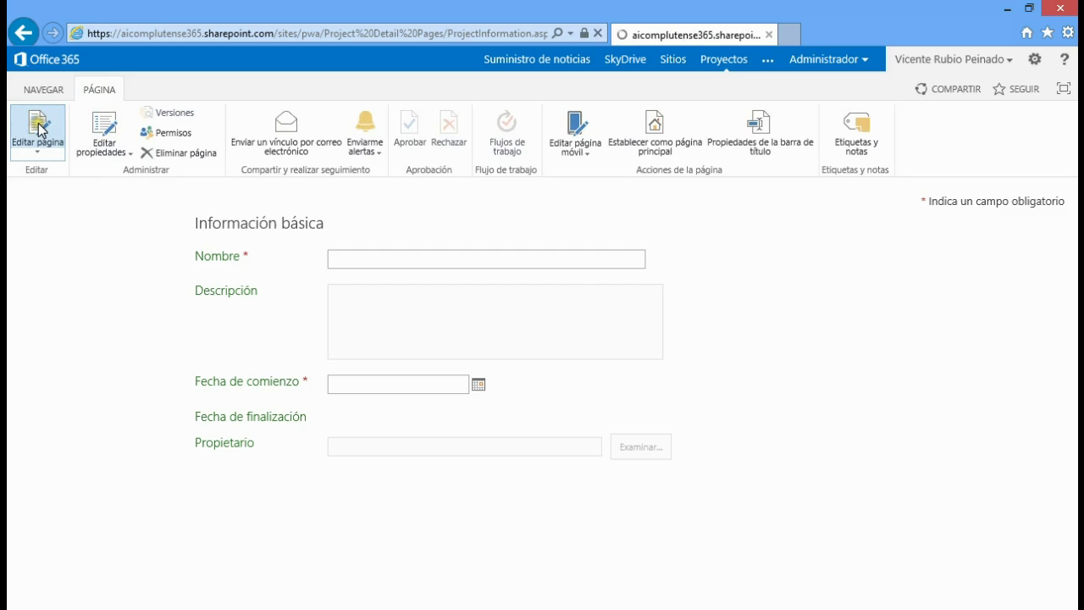
pyautogui.moveTo(341, 388)
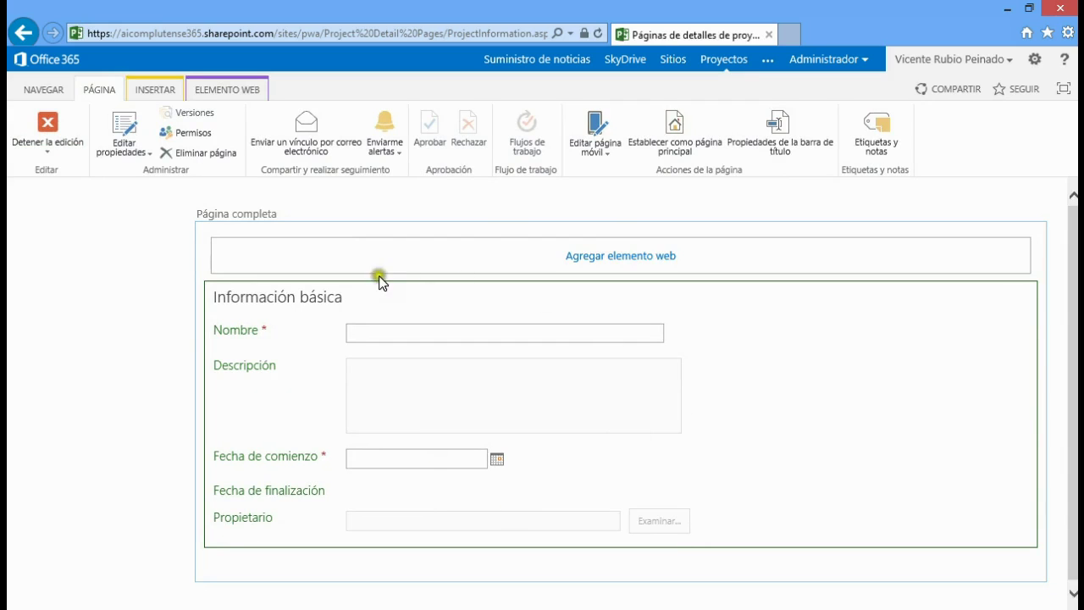
pyautogui.moveTo(922, 403)
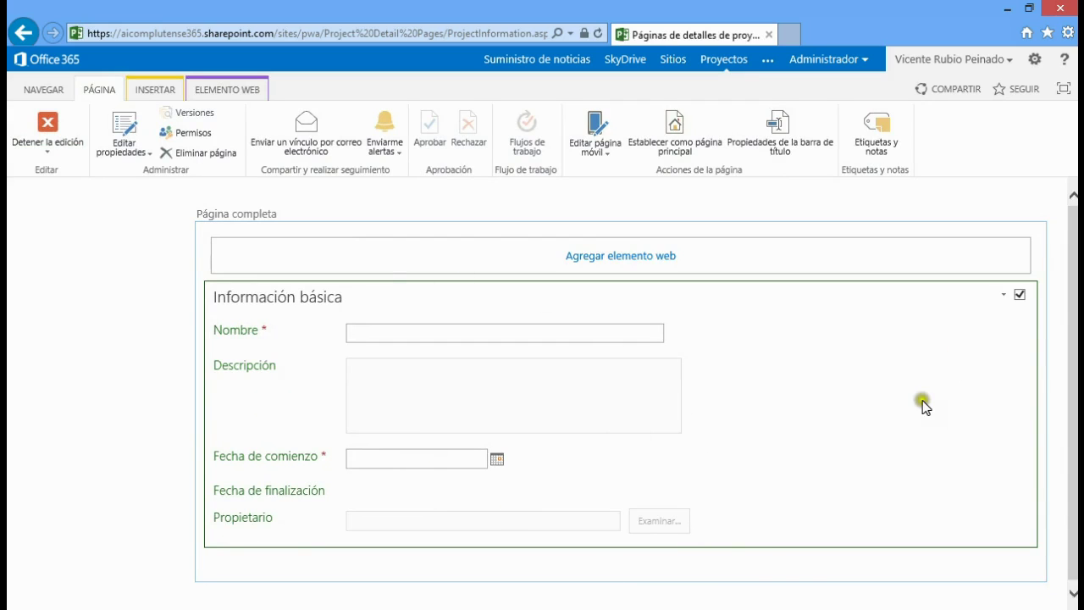
# Edit the Información básica web part and add Presupuesto del proyecto to its selected project fields
pyautogui.click(1001, 299)
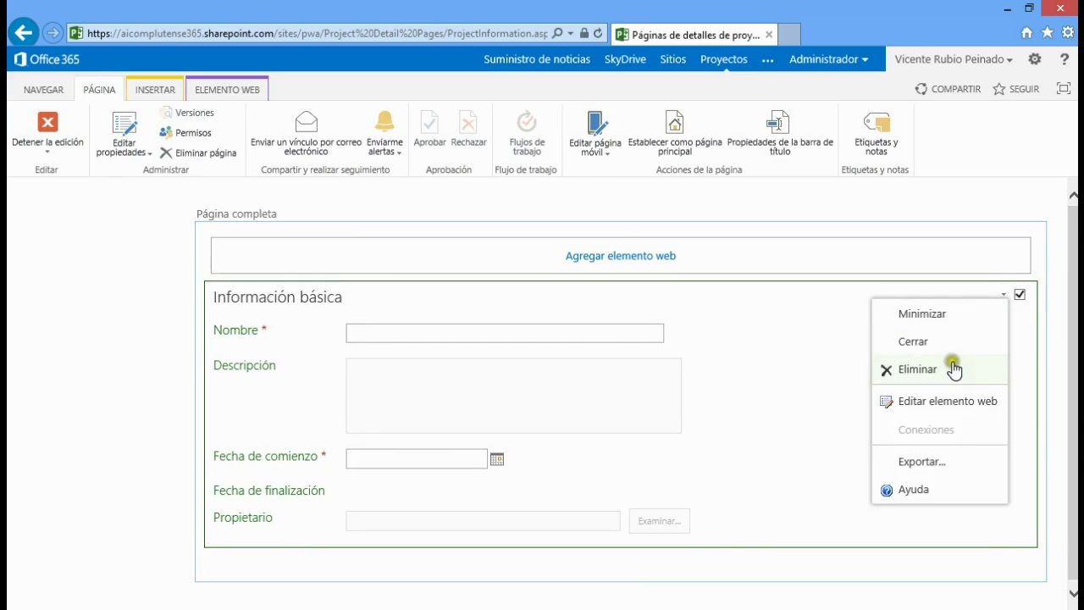
pyautogui.click(941, 401)
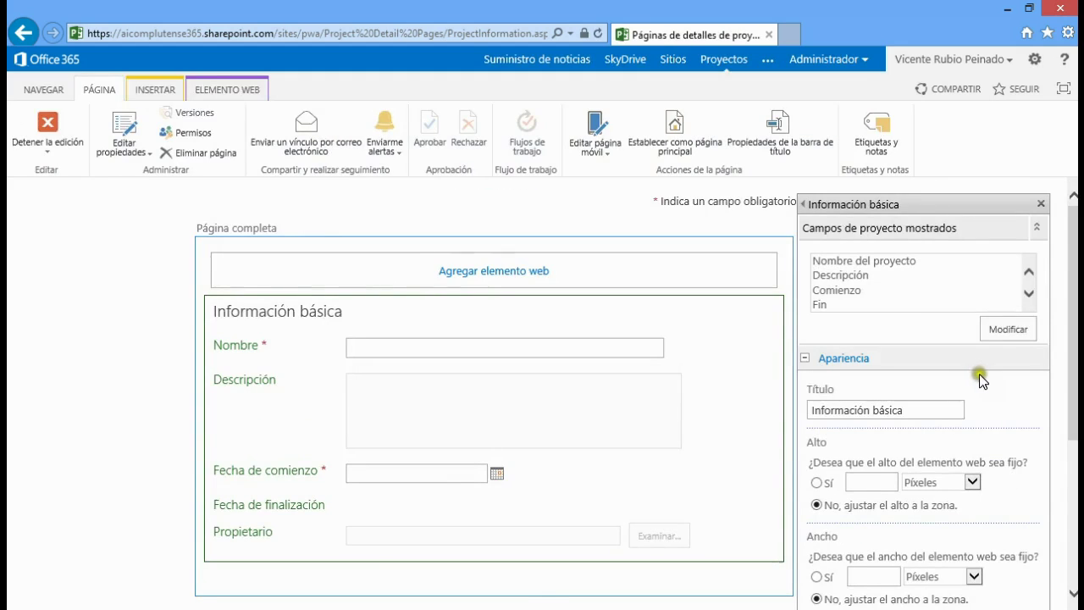
pyautogui.click(999, 329)
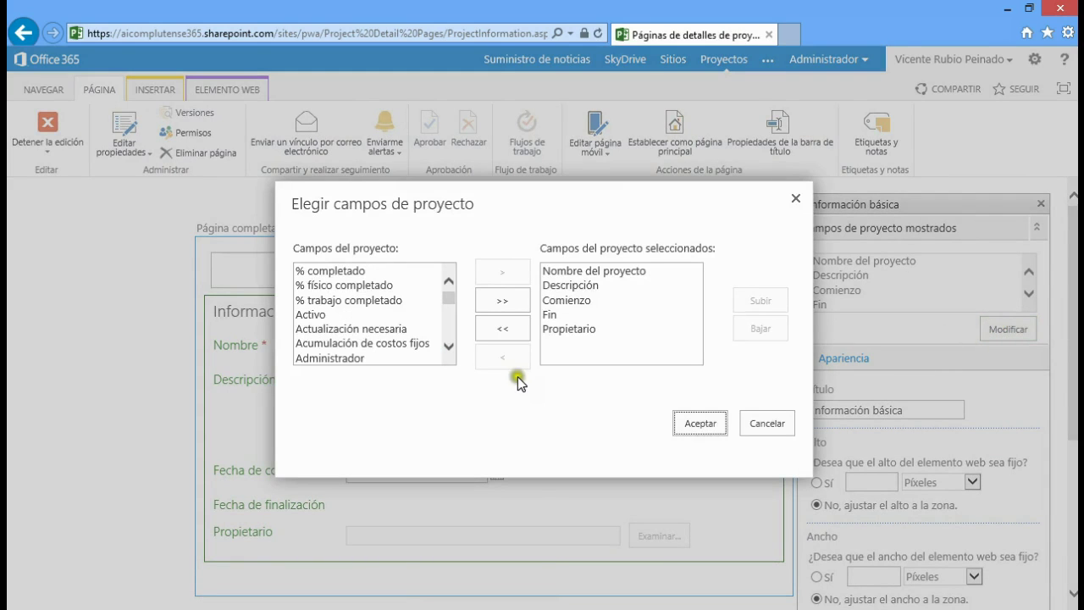
pyautogui.click(356, 328)
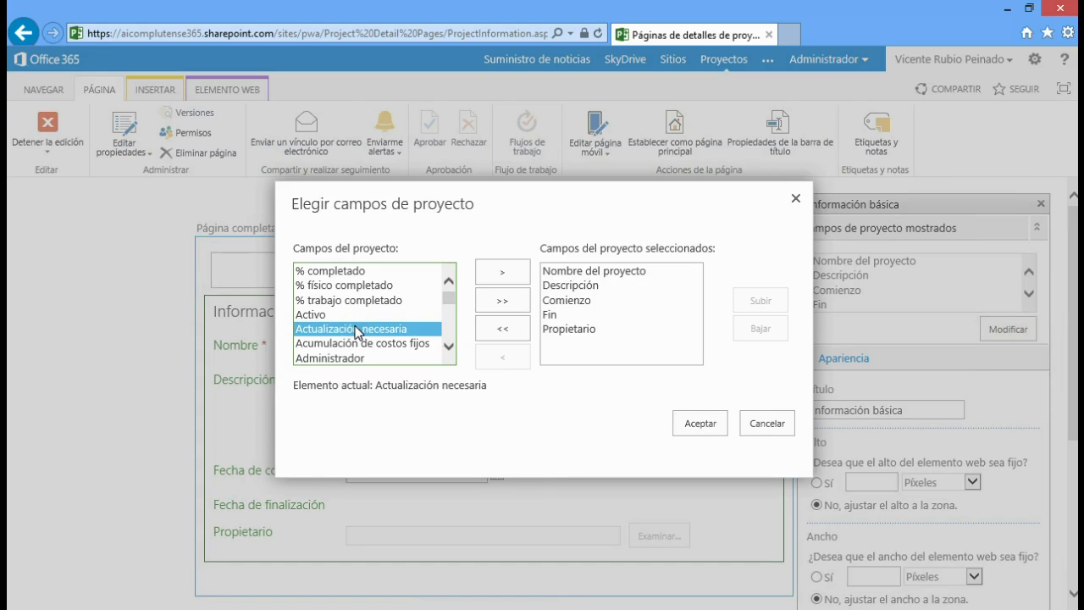
pyautogui.press('p')
pyautogui.scroll(-1, 358, 331)
pyautogui.click(426, 358)
pyautogui.click(486, 365)
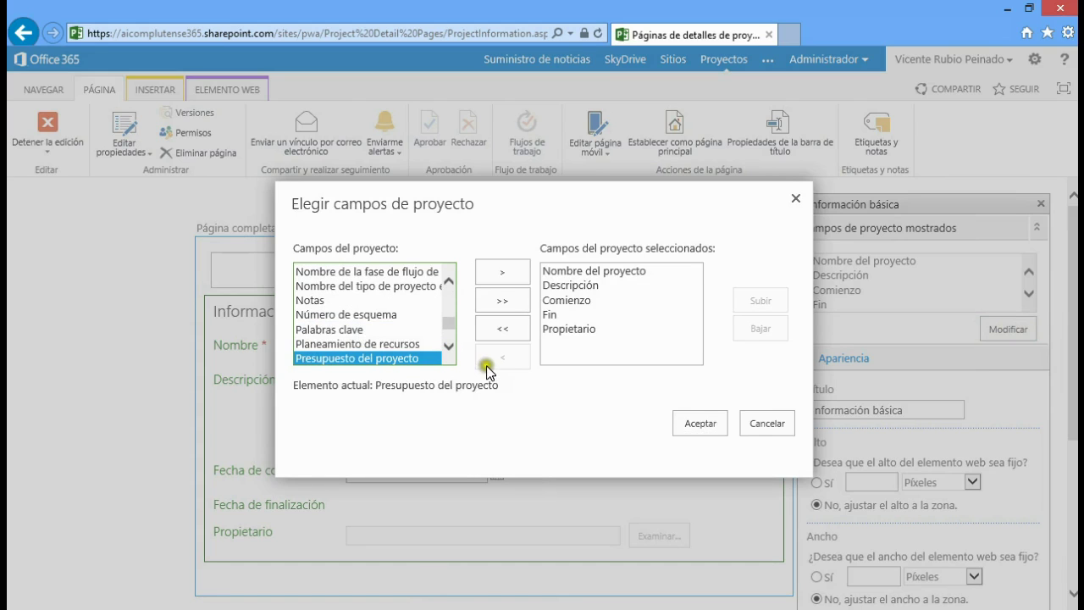
pyautogui.click(412, 359)
pyautogui.click(498, 272)
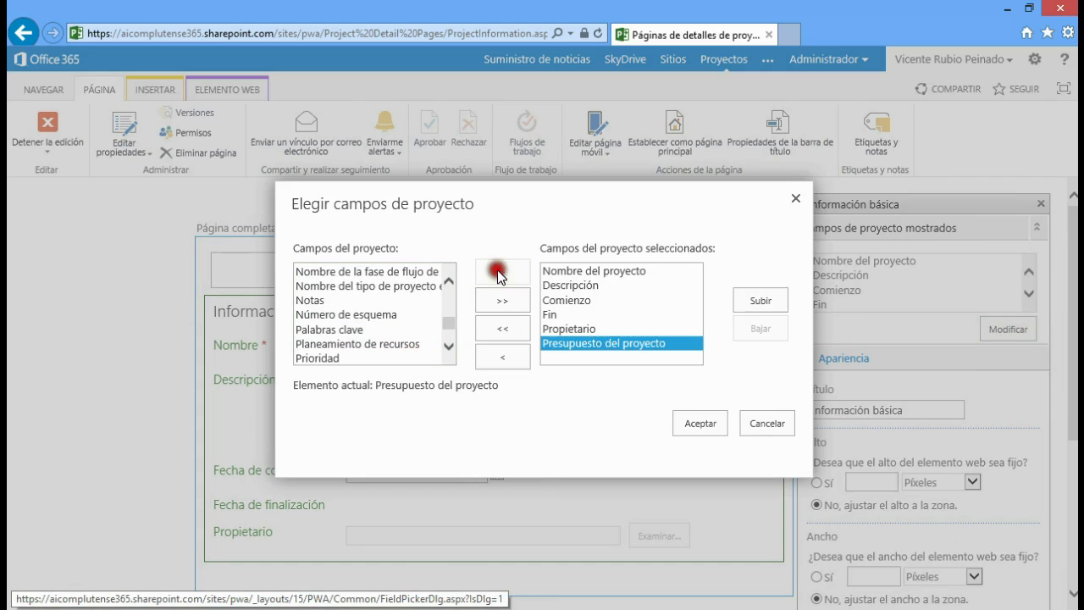
pyautogui.click(701, 422)
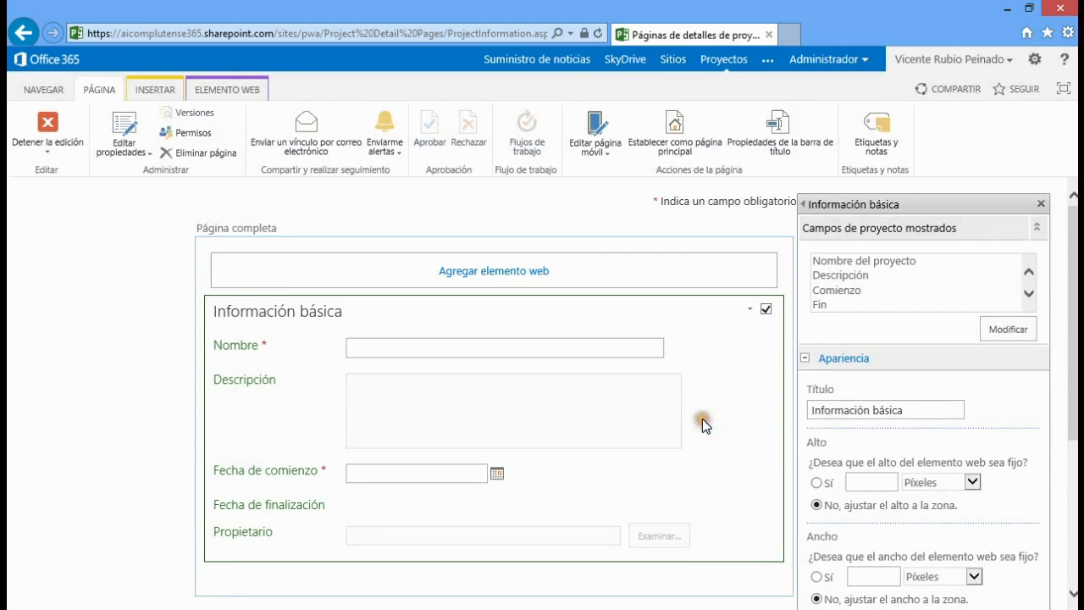
# Accept the Información básica web part settings and stop editing the page
pyautogui.moveTo(1072, 337); pyautogui.dragTo(1066, 481)
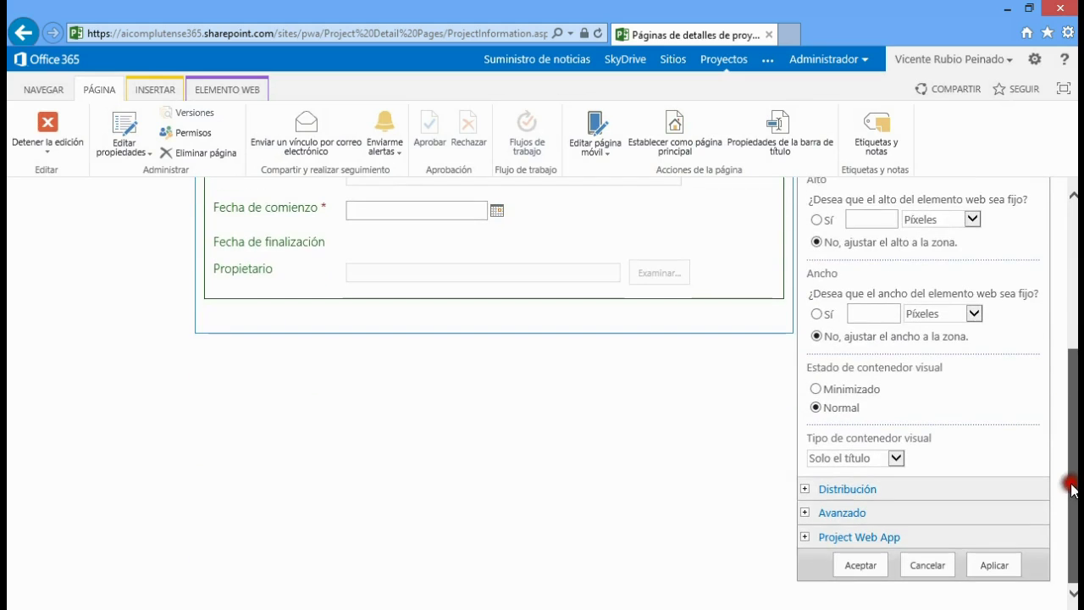
pyautogui.click(870, 568)
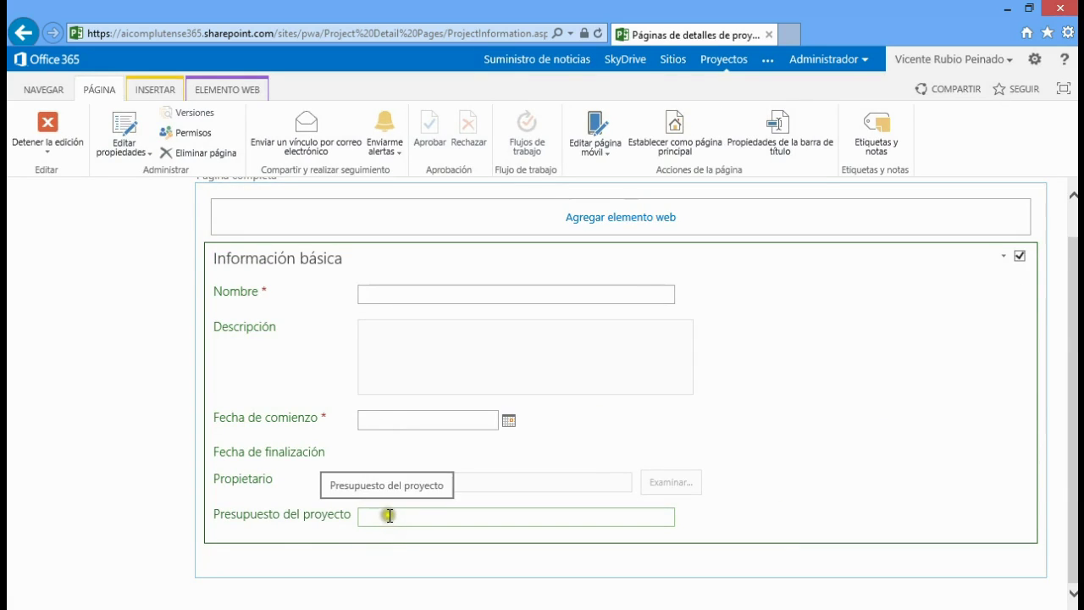
pyautogui.click(49, 124)
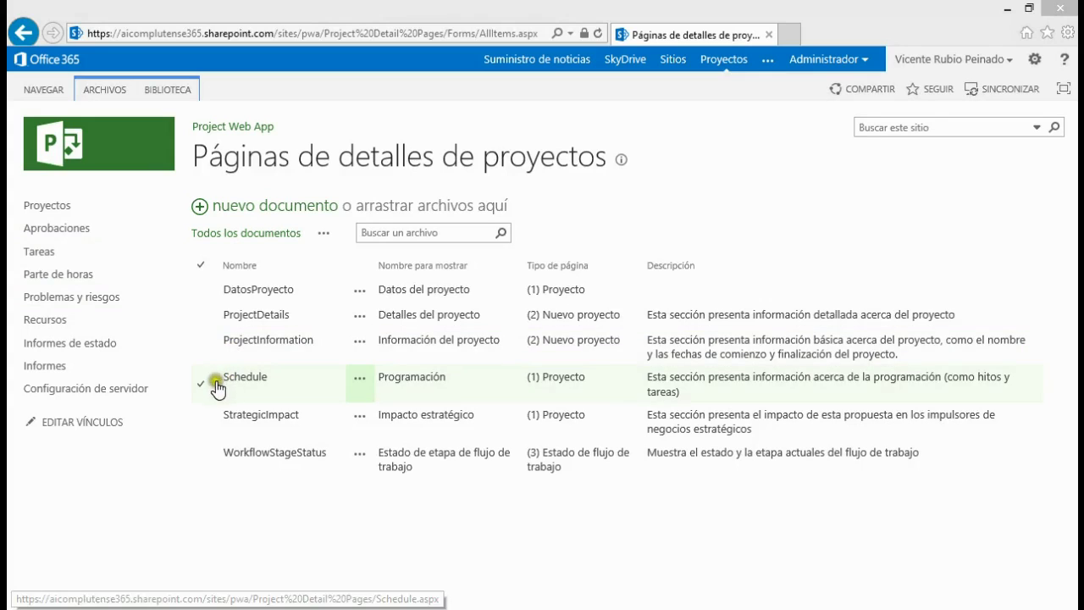
# View the Schedule project detail page and return to the project detail pages library
pyautogui.click(273, 511)
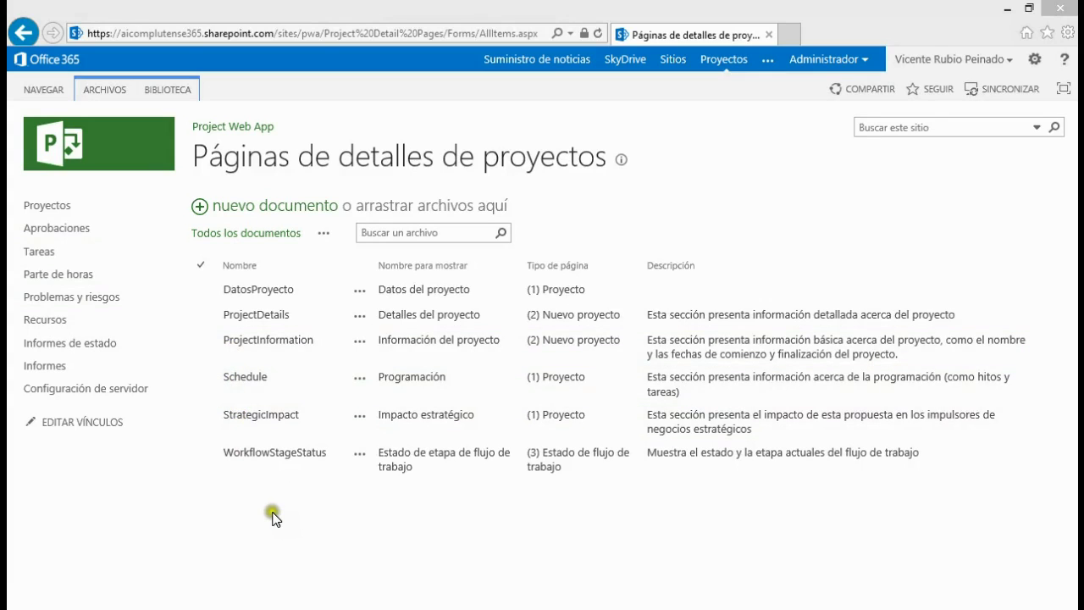
pyautogui.click(247, 379)
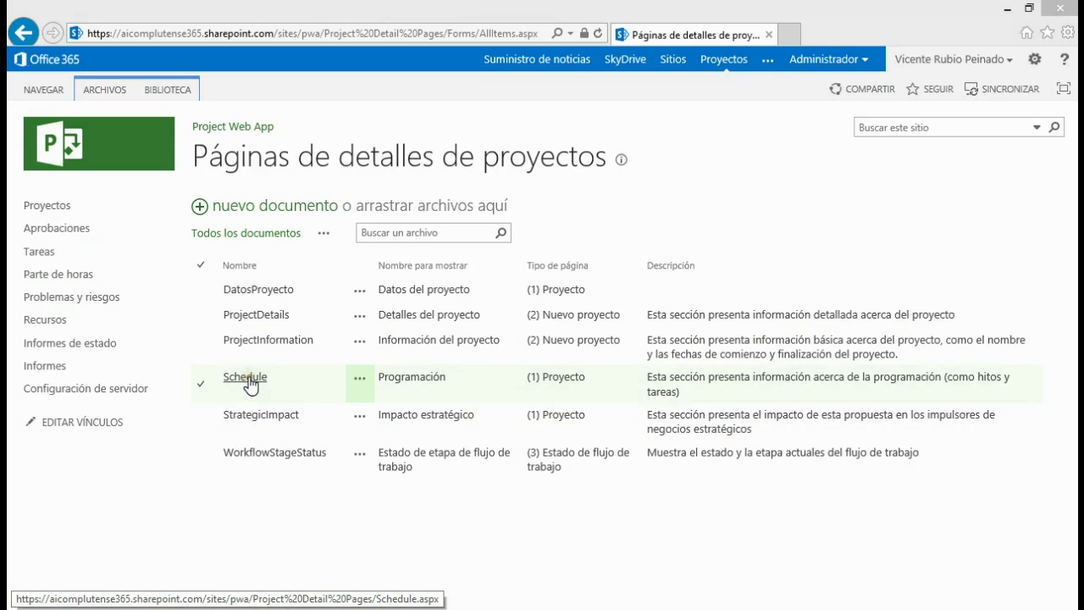
pyautogui.click(246, 379)
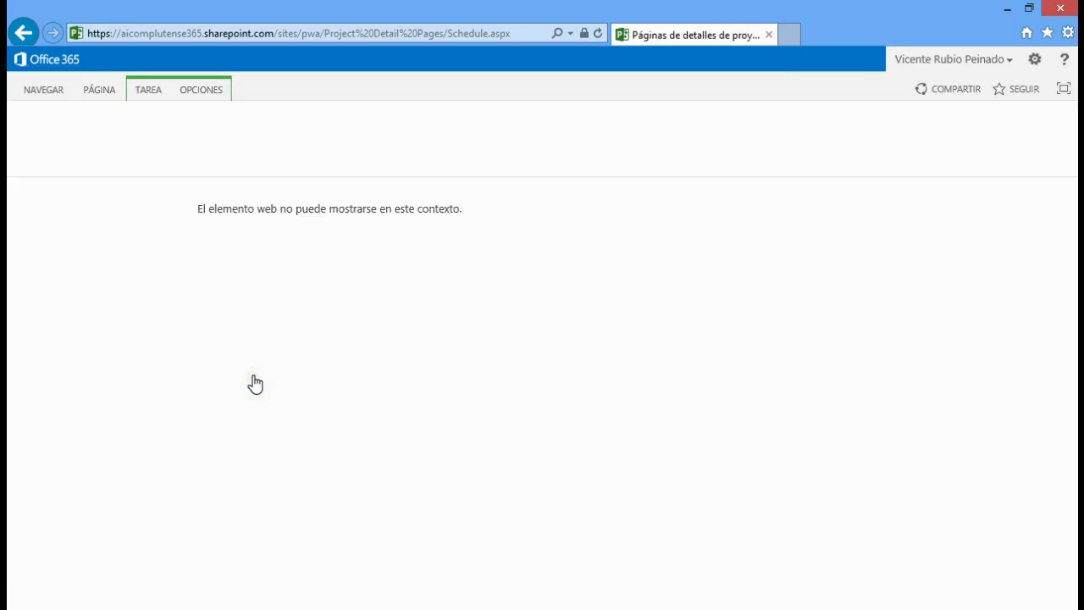
pyautogui.click(254, 378)
pyautogui.click(257, 379)
pyautogui.click(328, 383)
pyautogui.click(150, 134)
pyautogui.click(24, 36)
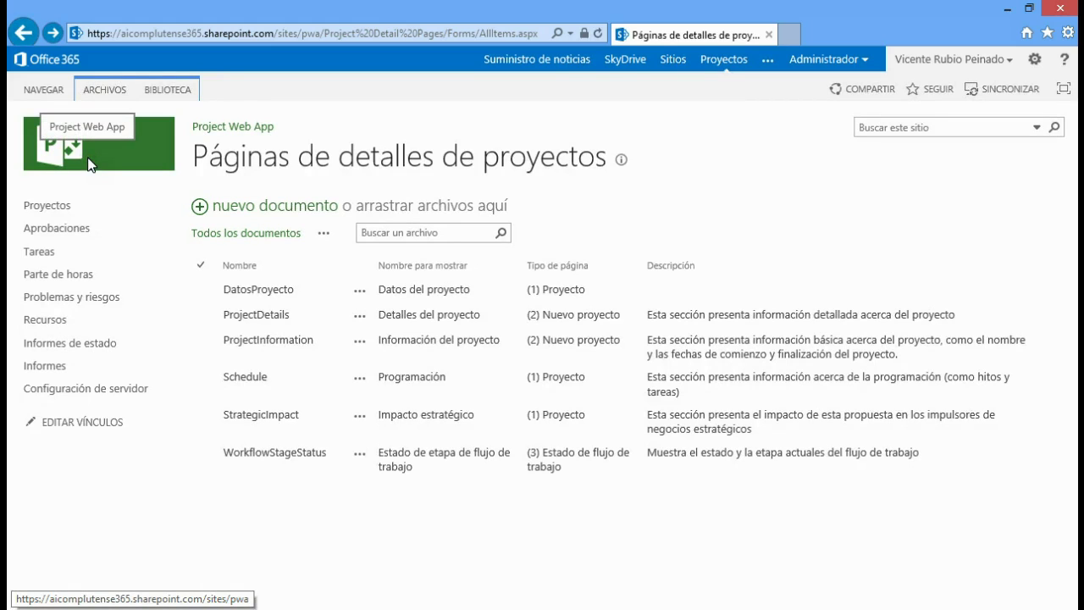
# Open the workflow stages from the server settings, review ETAPA 11's visible project detail pages, and close the stage without saving
pyautogui.click(96, 488)
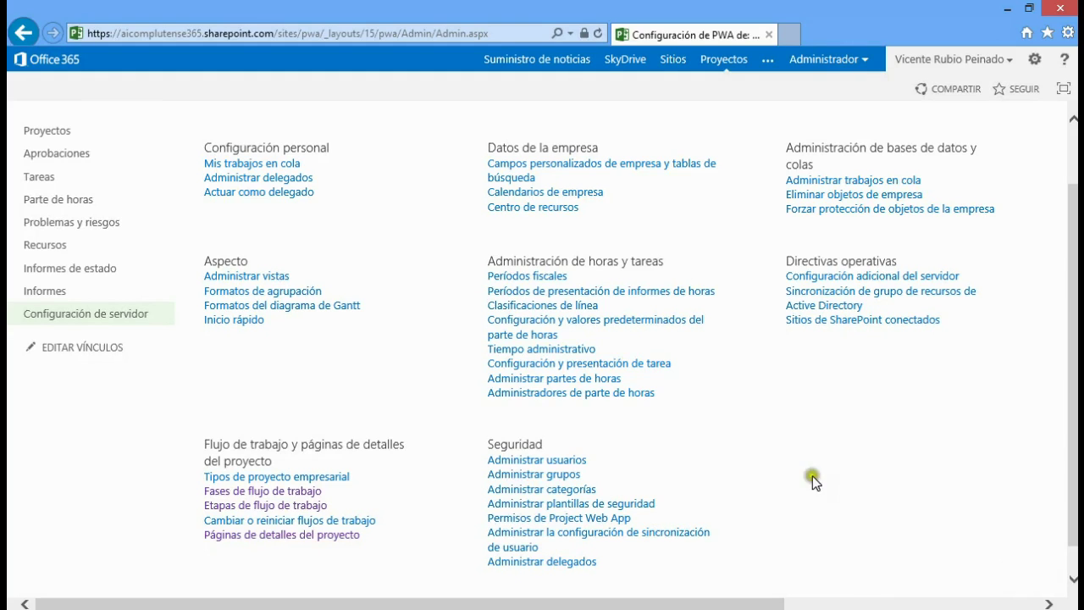
pyautogui.click(302, 505)
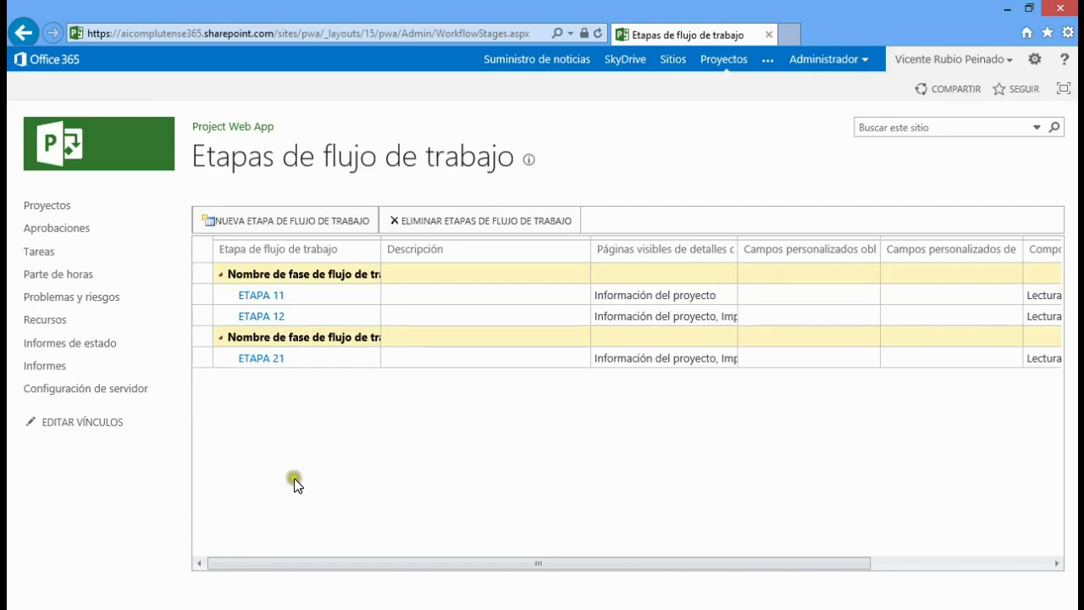
pyautogui.click(261, 298)
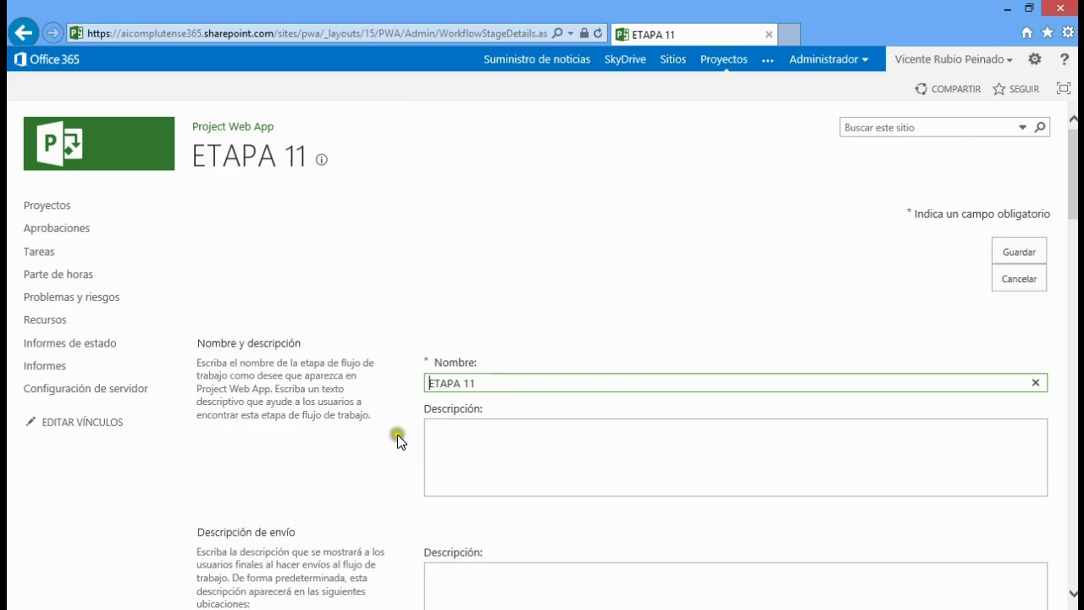
pyautogui.scroll(-5, 398, 436)
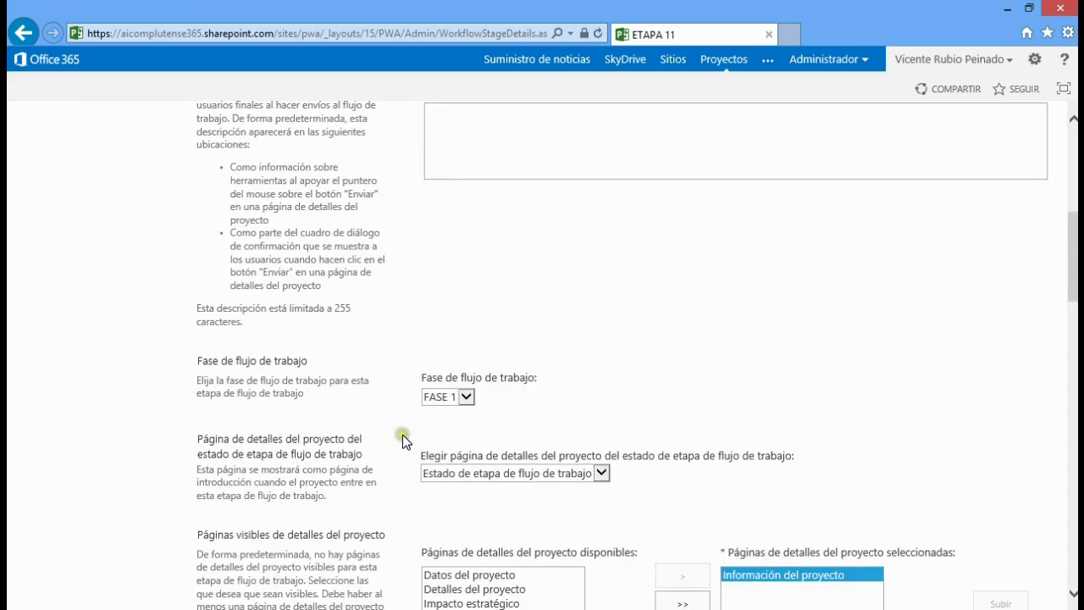
pyautogui.scroll(-1, 402, 435)
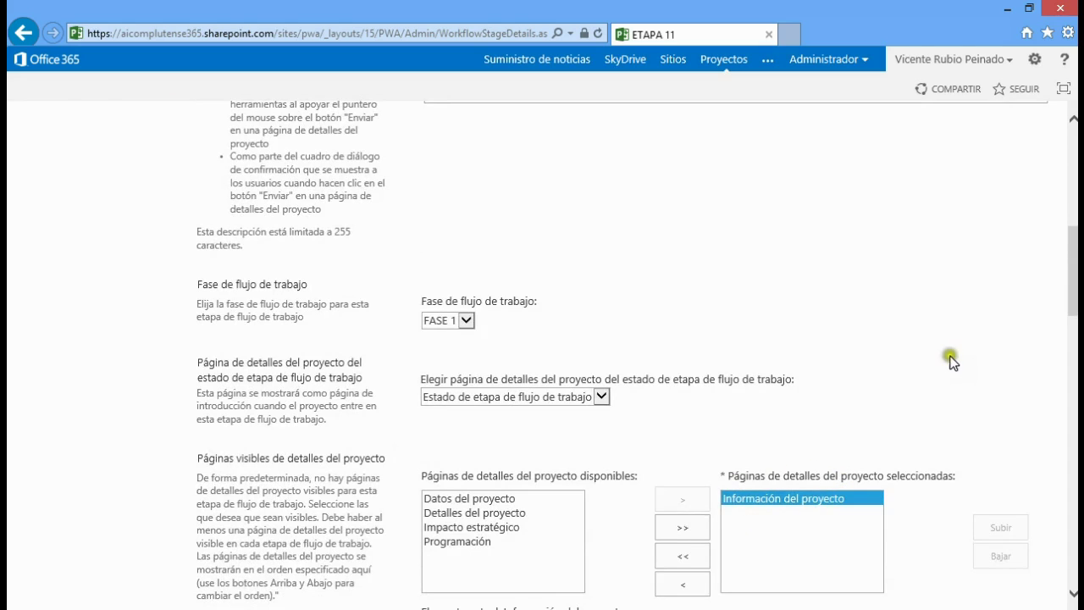
pyautogui.scroll(6, 951, 360)
pyautogui.click(1021, 207)
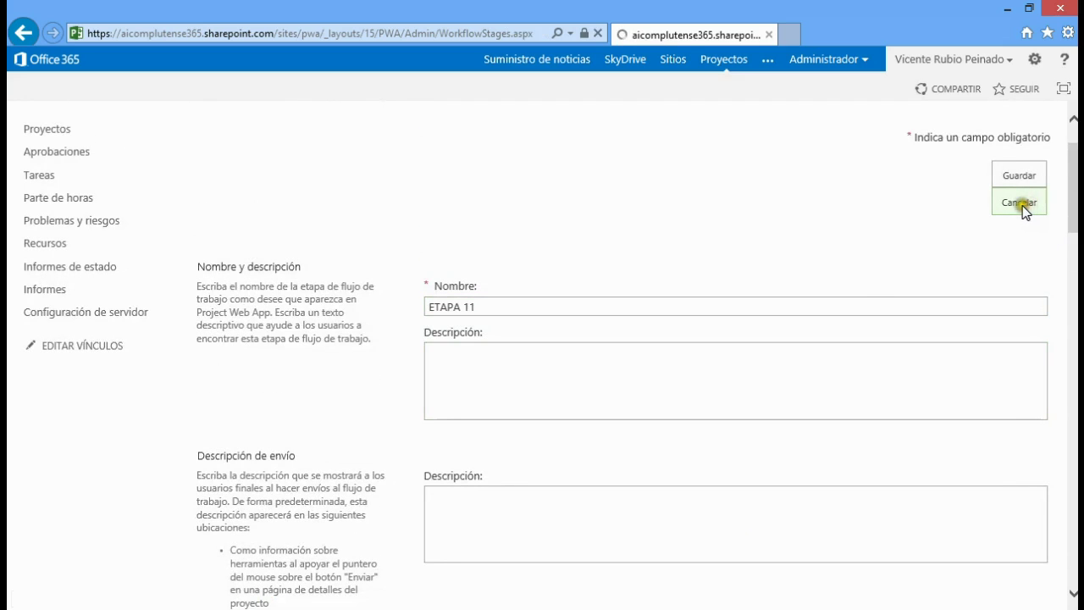
# Review ETAPA 12's workflow phase and visible project detail pages, and close the stage without saving
pyautogui.click(259, 317)
pyautogui.scroll(-1, 859, 484)
pyautogui.scroll(-6, 859, 485)
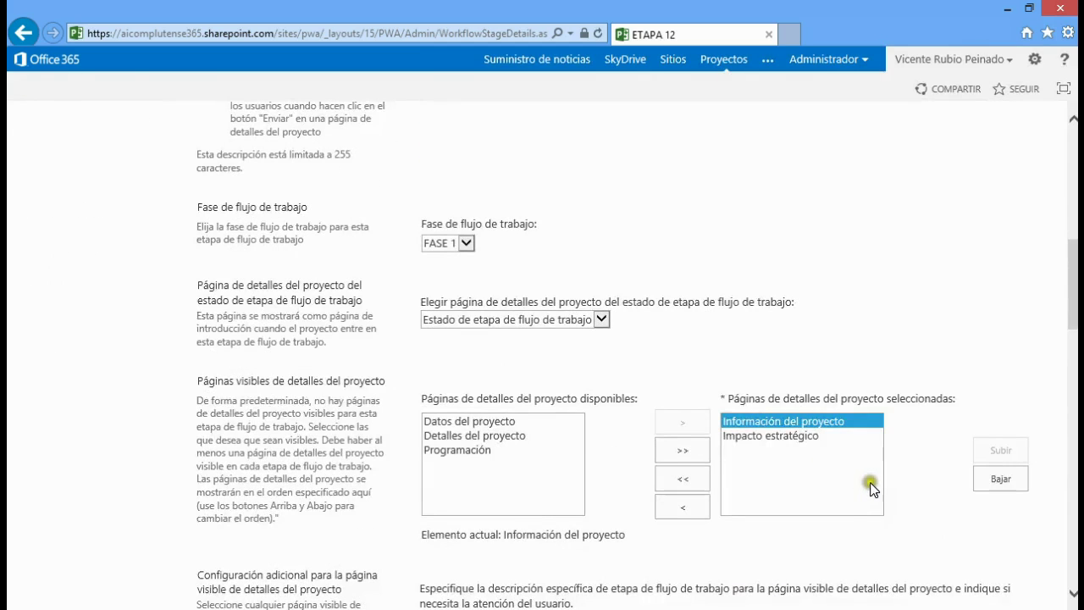
pyautogui.click(860, 423)
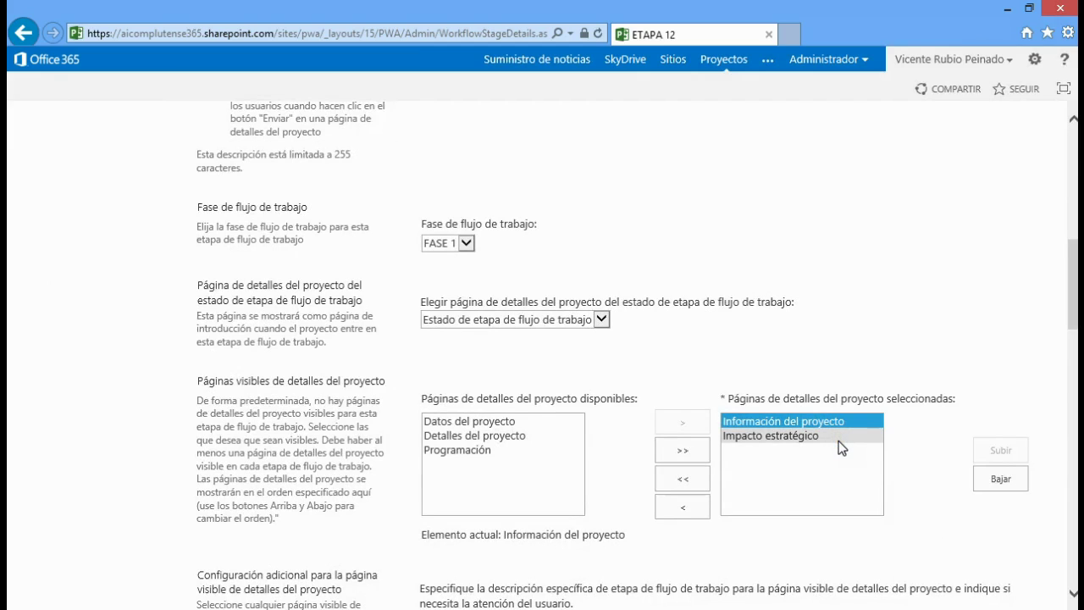
pyautogui.scroll(6, 918, 397)
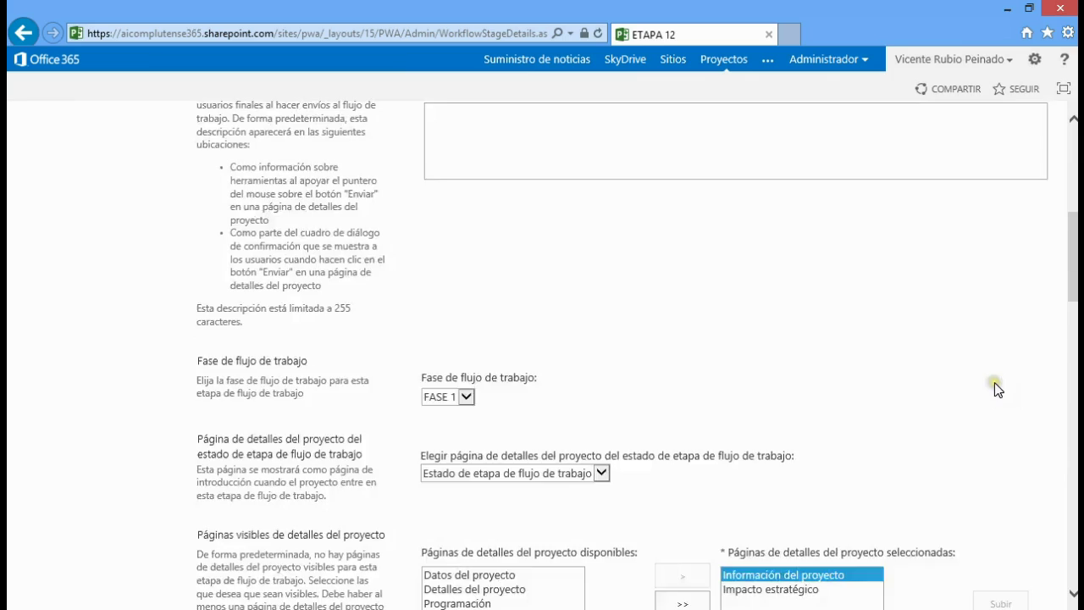
pyautogui.click(1025, 202)
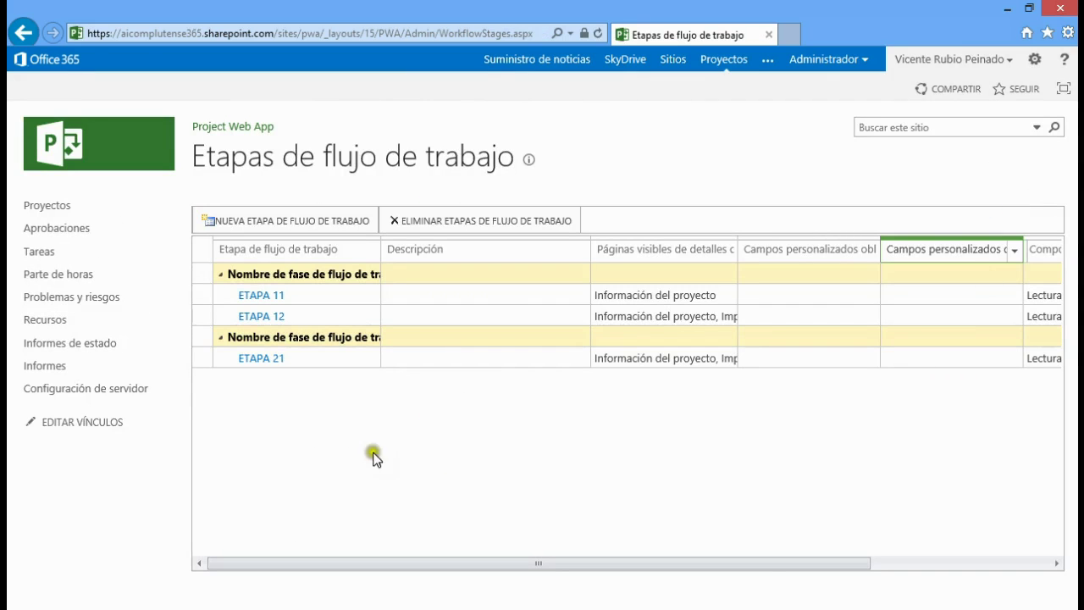
# Open ETAPA 21 and review its workflow phase and selected visible project detail pages
pyautogui.click(272, 360)
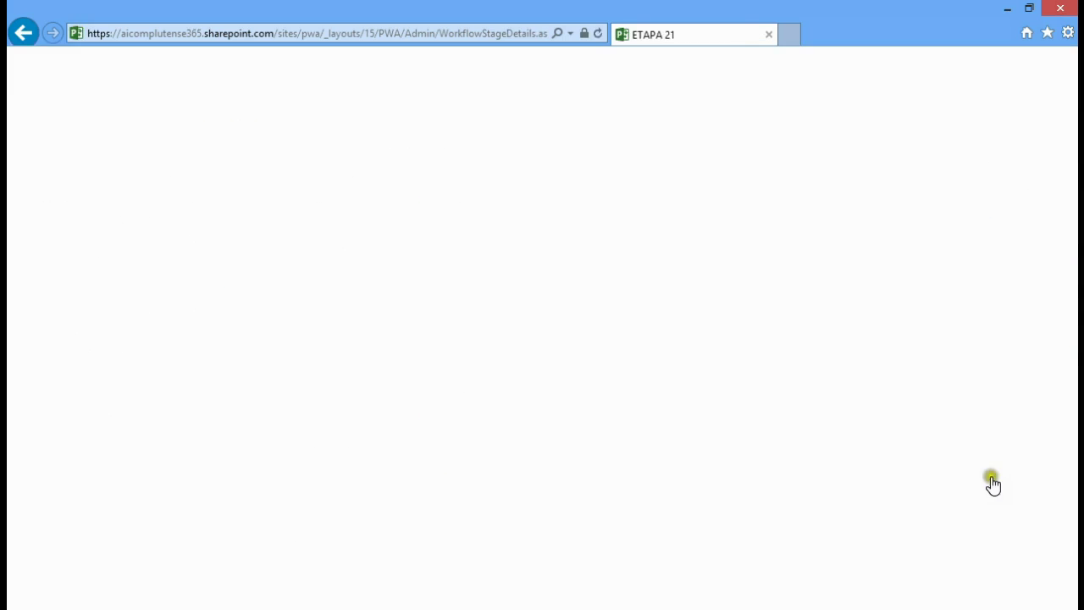
pyautogui.scroll(-7, 998, 476)
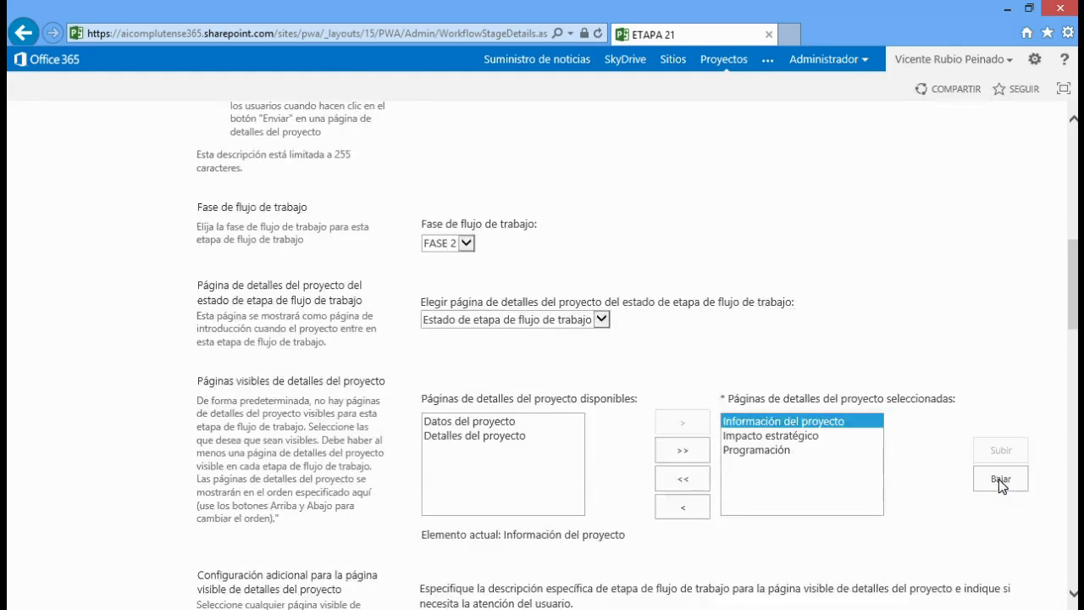
pyautogui.click(814, 442)
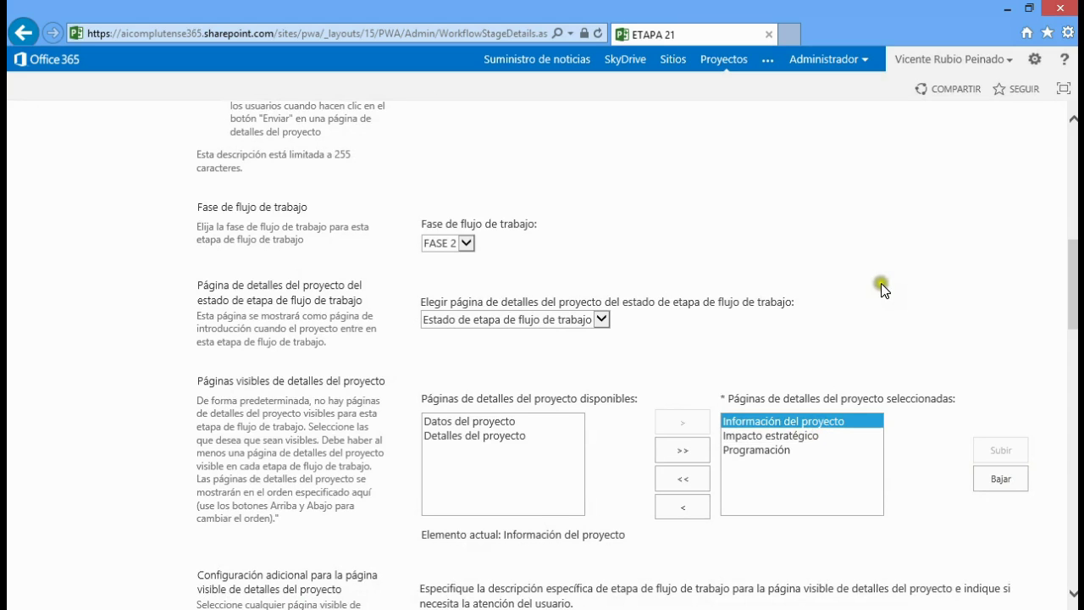
pyautogui.scroll(1, 883, 284)
pyautogui.scroll(5, 883, 283)
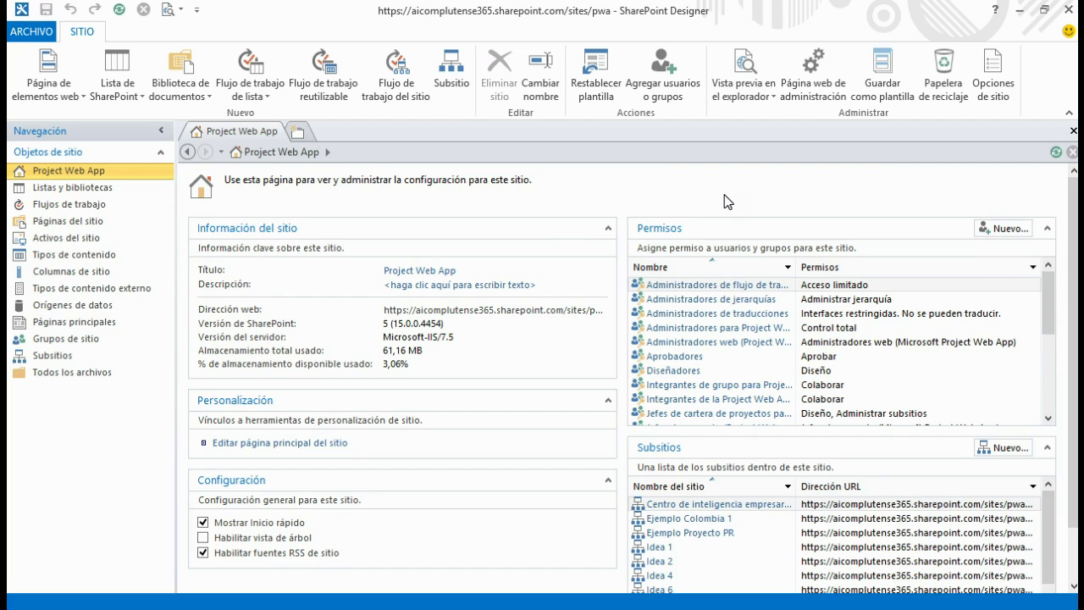
# Create a site workflow named "Workflow Ignite" on the platform Flujo de trabajo de SharePoint 2013 - Project Server
pyautogui.click(98, 204)
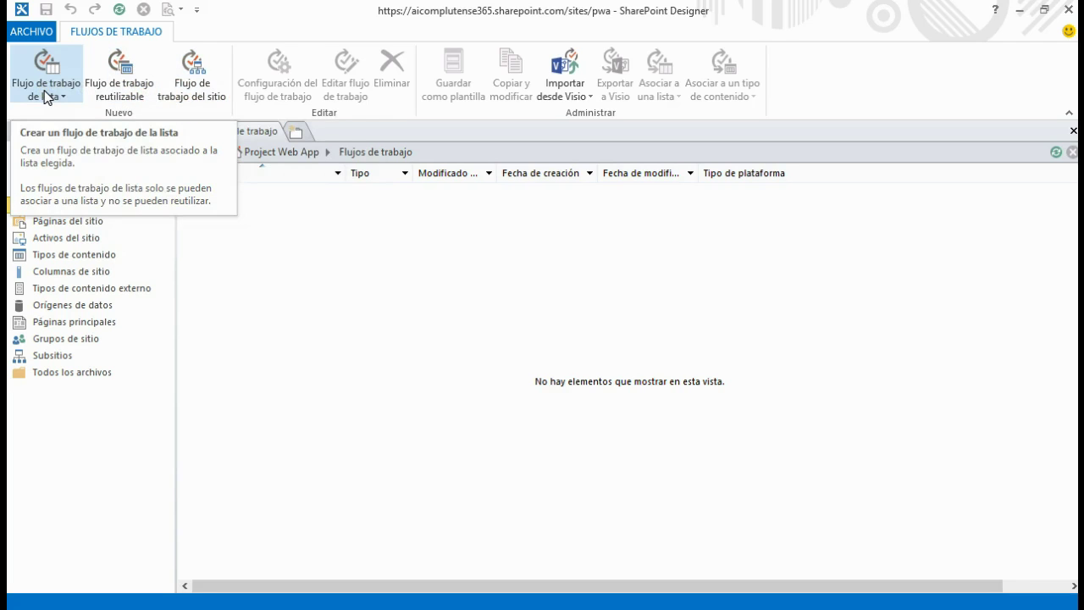
pyautogui.click(195, 83)
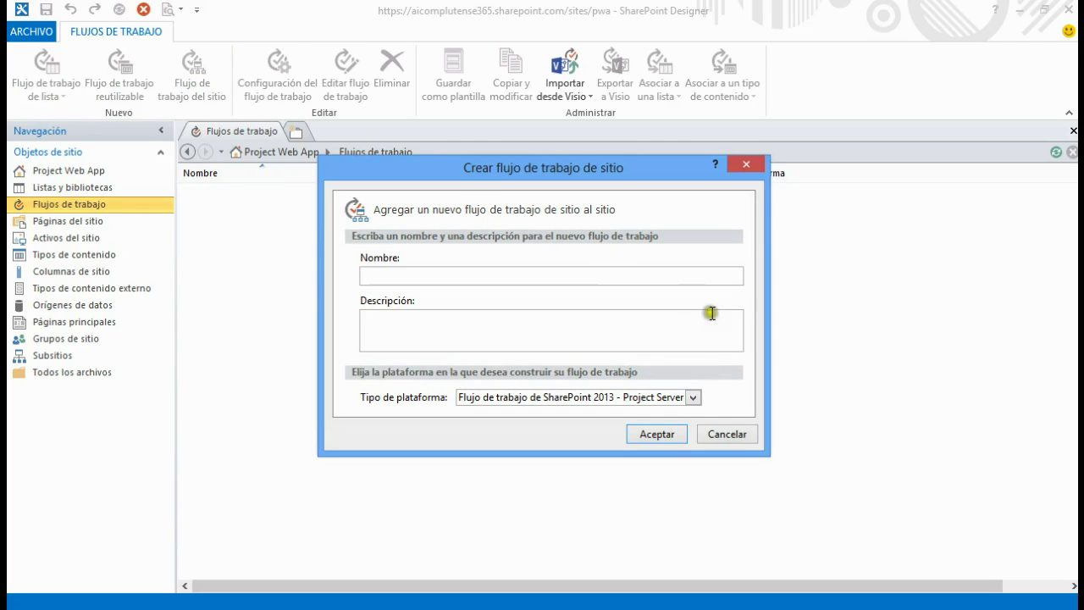
pyautogui.click(694, 396)
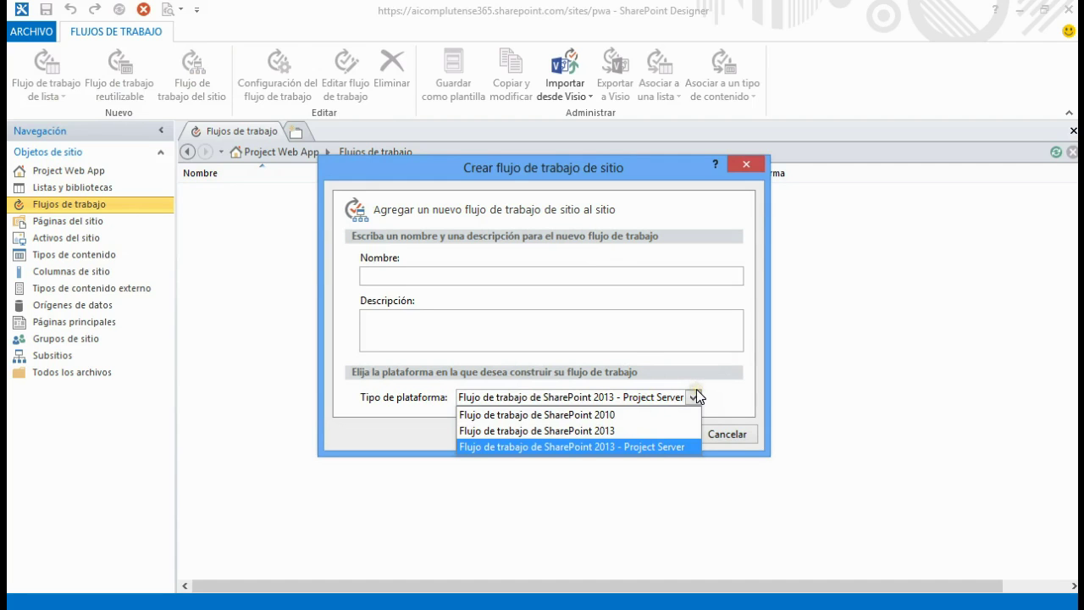
pyautogui.click(674, 447)
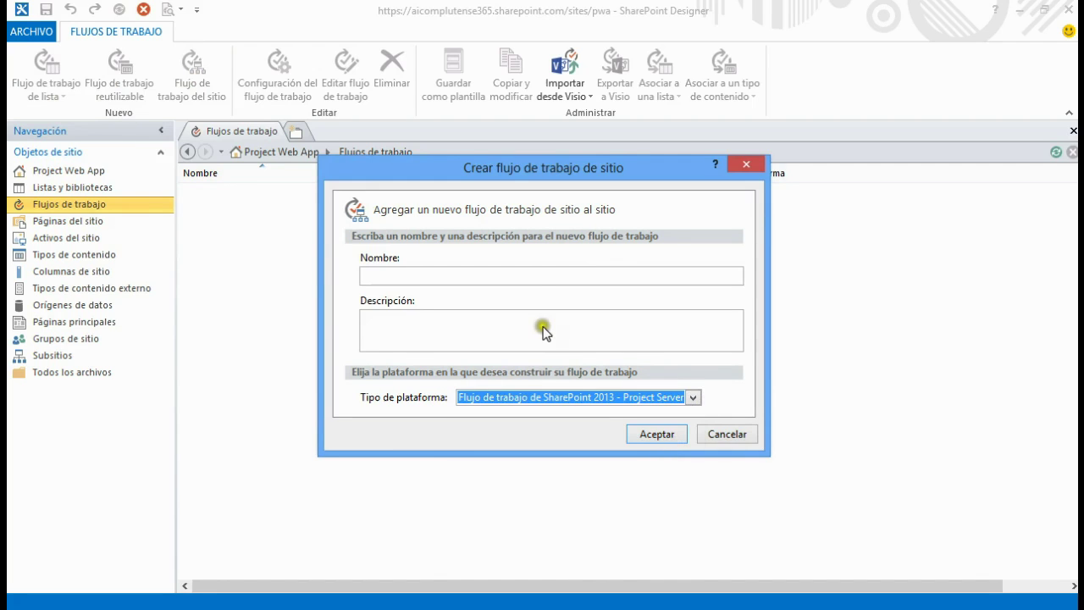
pyautogui.click(519, 276)
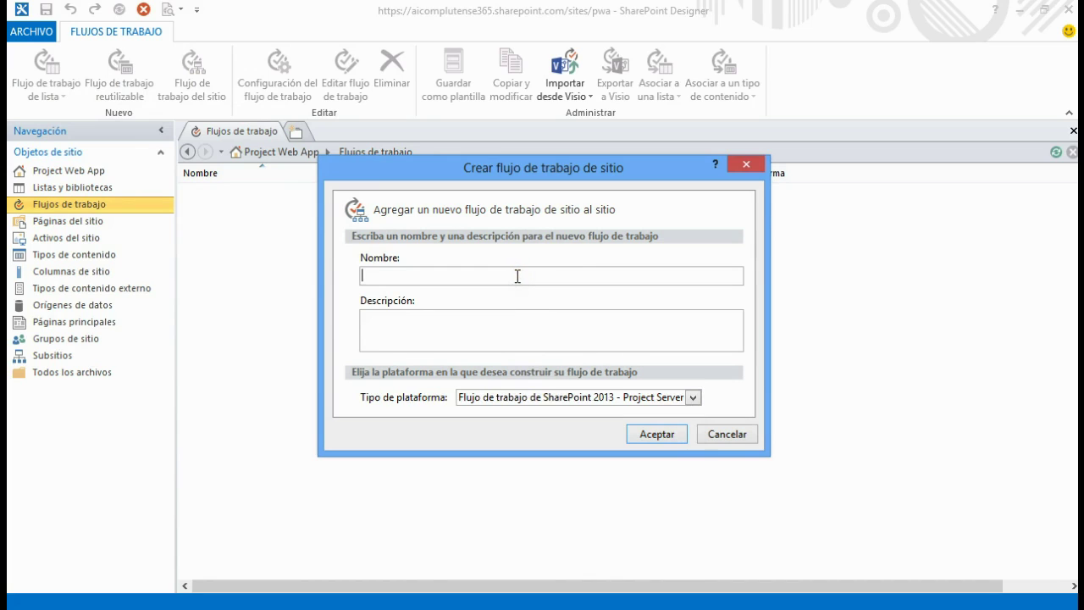
pyautogui.write('Workflow Ignite')
pyautogui.click(660, 435)
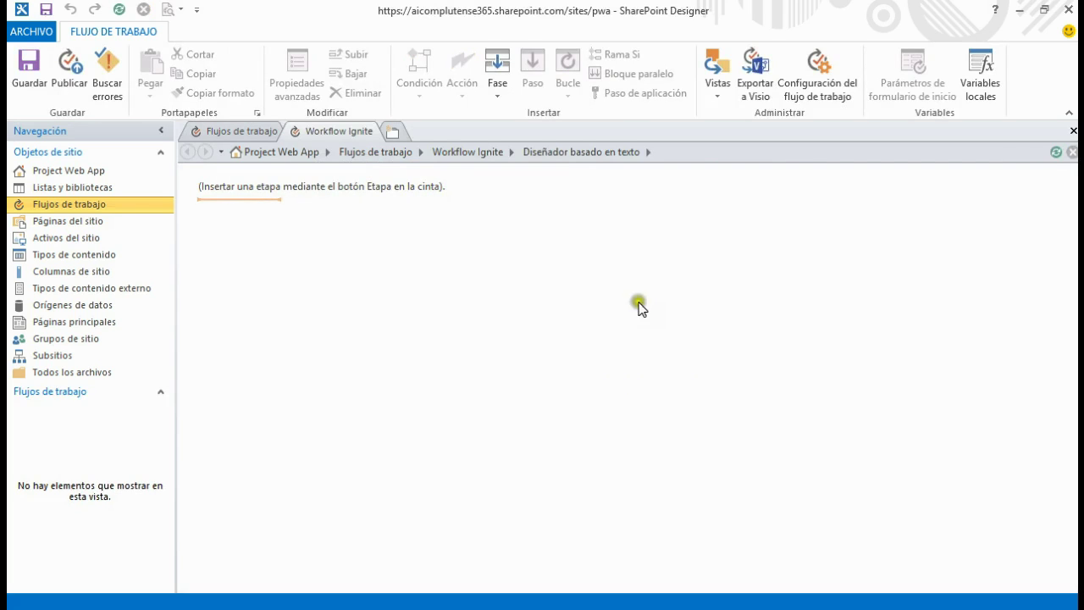
# Insert the stages ETAPA 11, ETAPA 12 and ETAPA 21 one below the other in the workflow
pyautogui.click(496, 95)
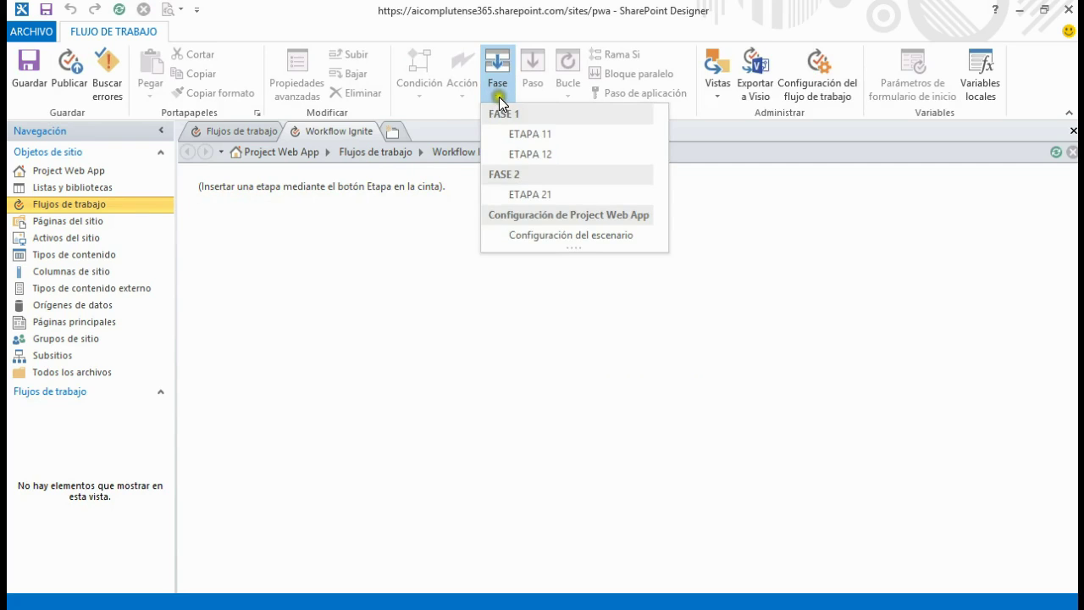
pyautogui.click(557, 141)
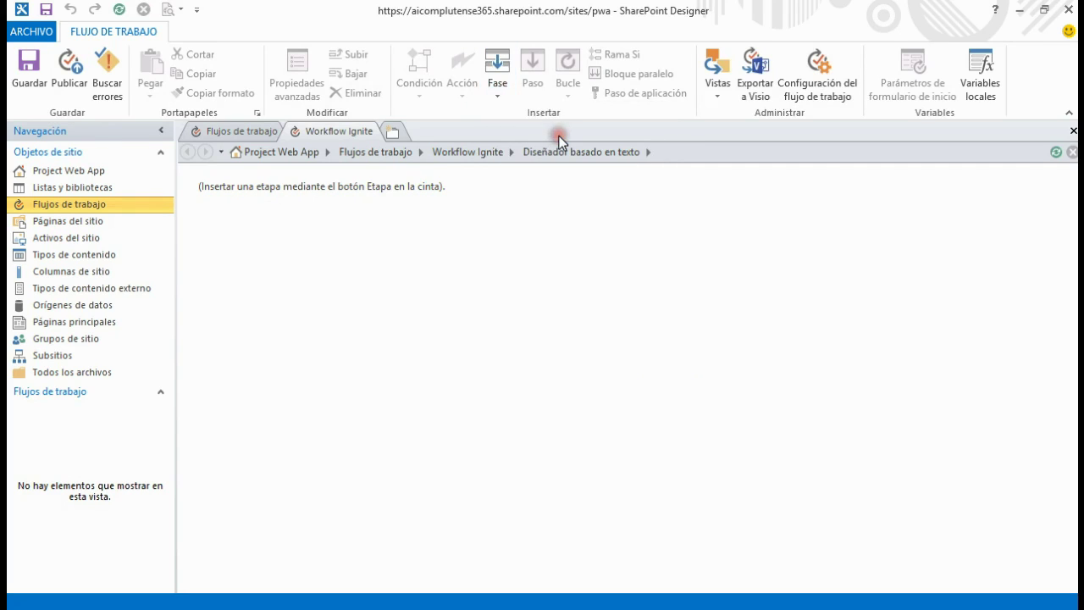
pyautogui.click(490, 319)
pyautogui.click(499, 93)
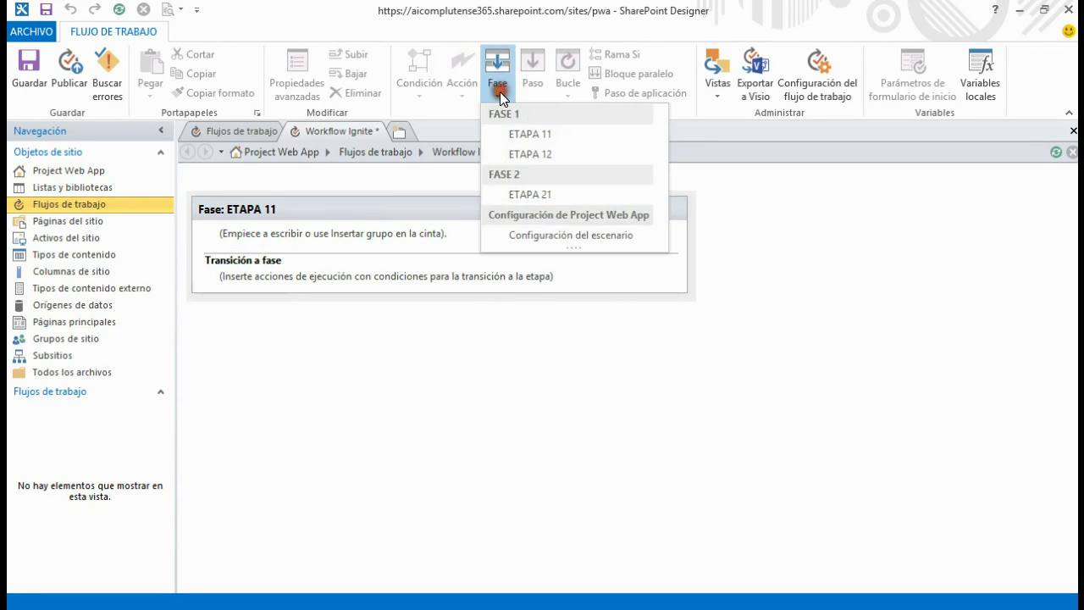
pyautogui.click(526, 155)
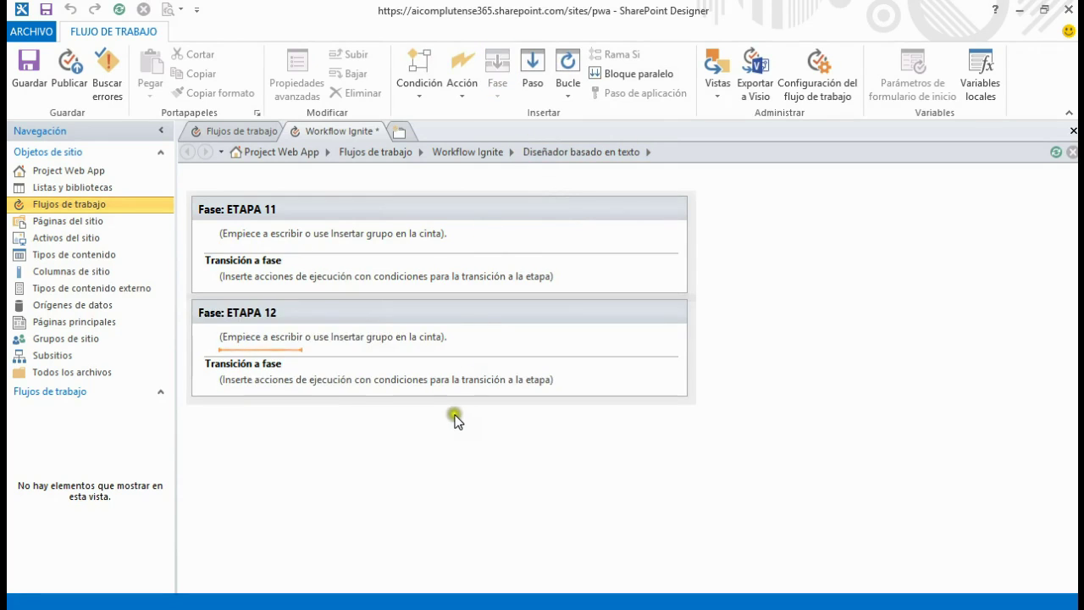
pyautogui.click(497, 96)
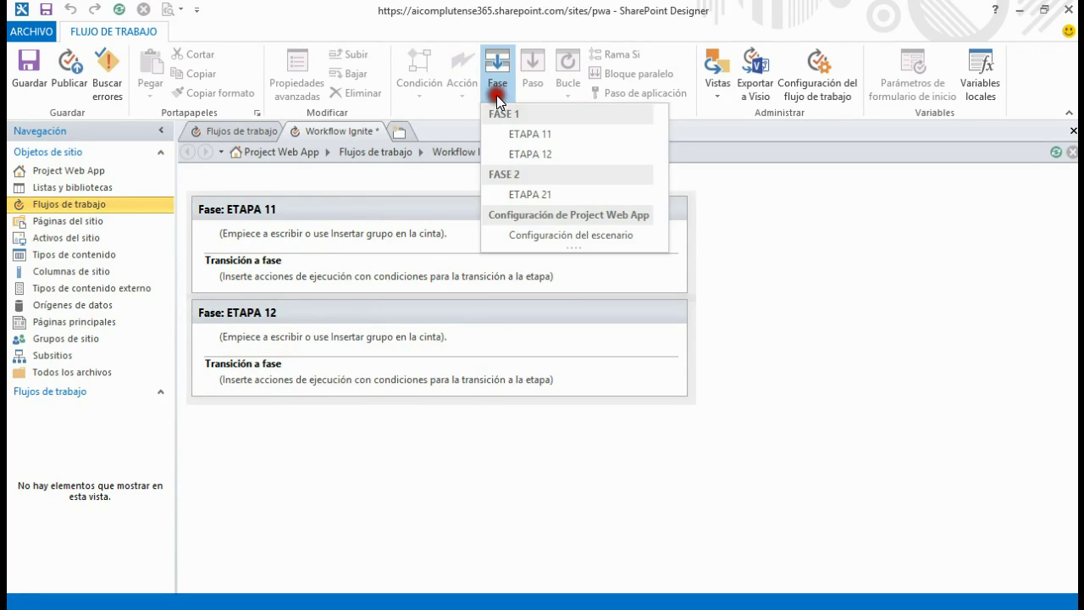
pyautogui.click(526, 195)
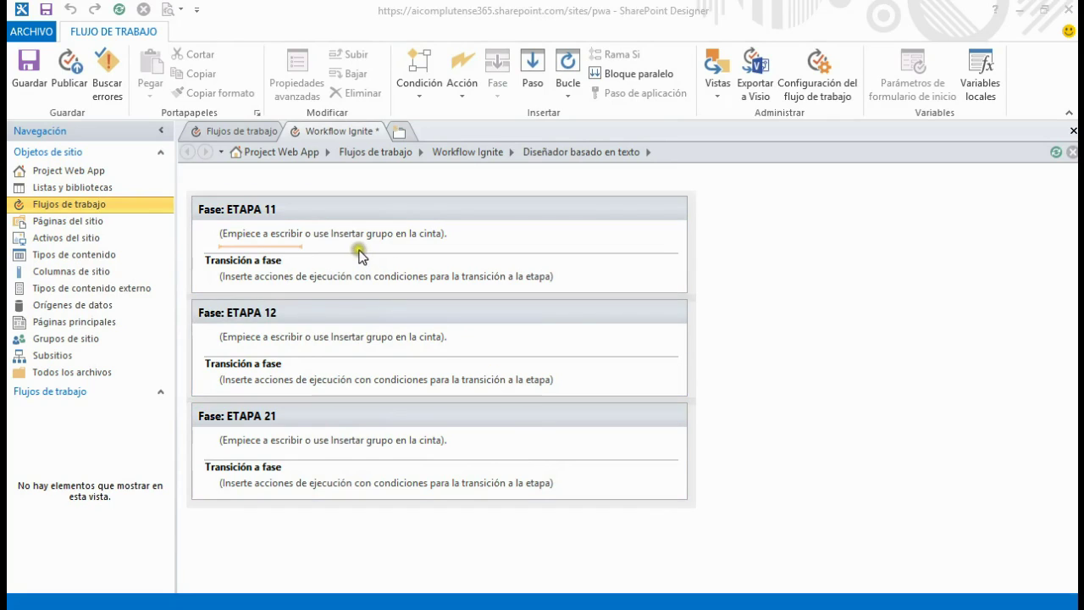
# Add an Esperar el evento del proyecto action to ETAPA 11, waiting for "Evento: cuando se envía un proyecto"
pyautogui.click(310, 244)
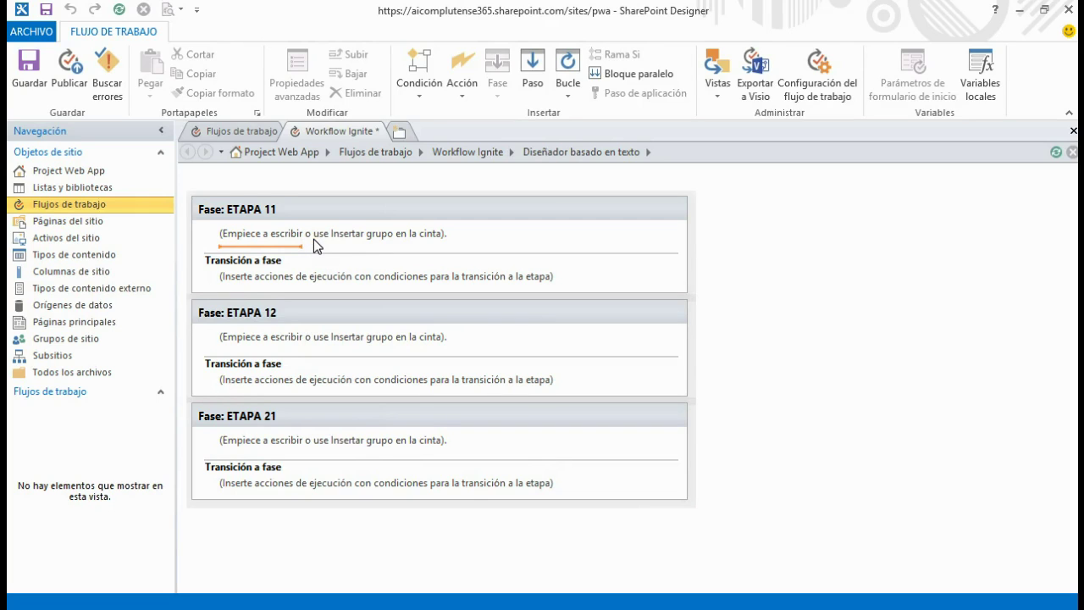
pyautogui.click(464, 100)
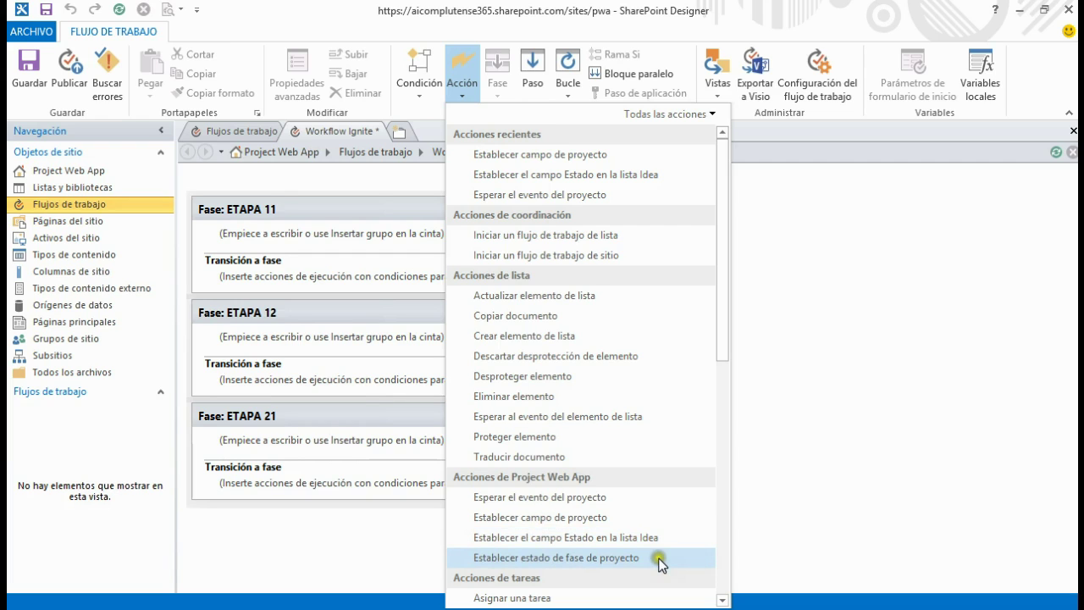
pyautogui.click(571, 497)
pyautogui.click(339, 243)
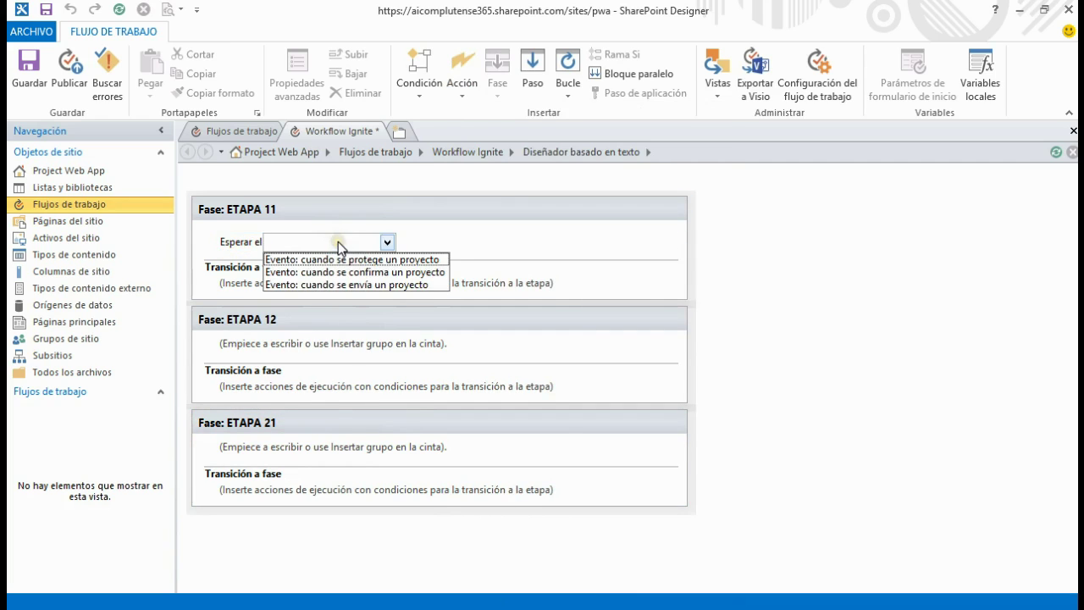
pyautogui.click(428, 284)
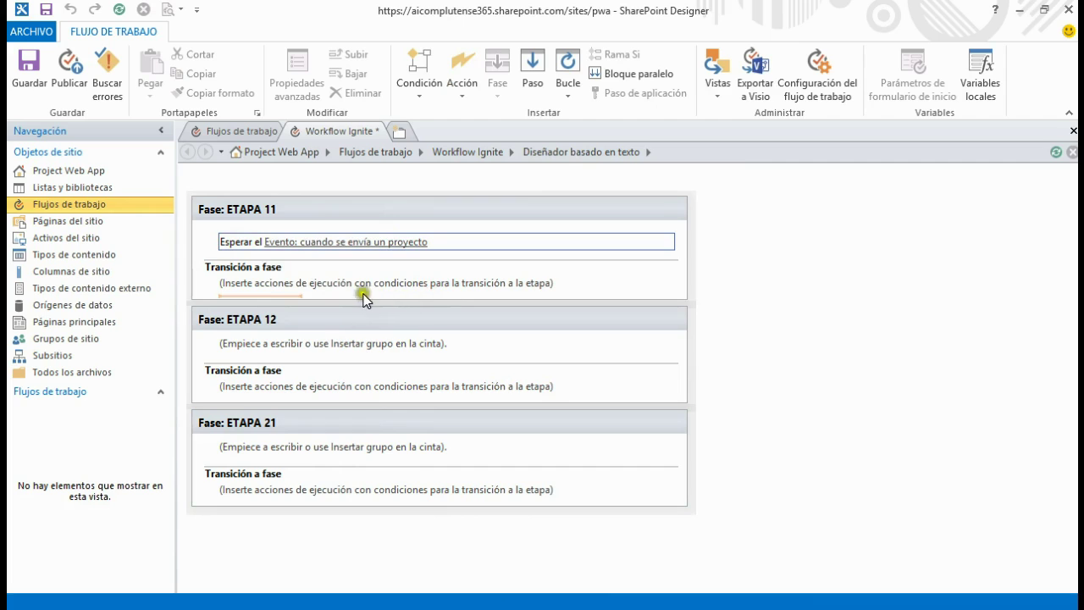
# Insert the condition "Si cualquier valor es igual al valor" in ETAPA 11's stage transition
pyautogui.click(336, 293)
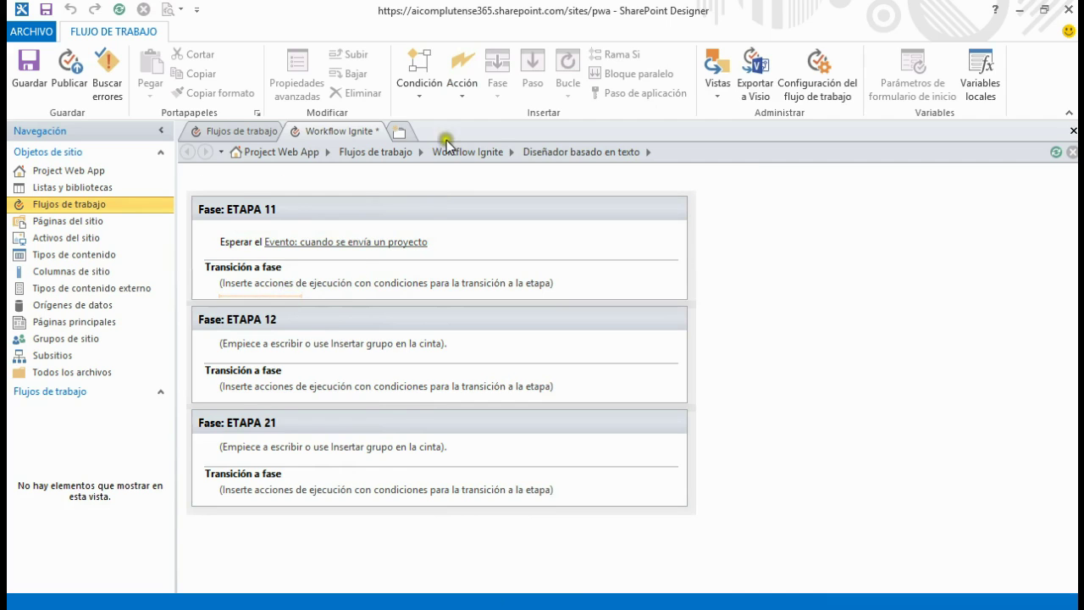
pyautogui.click(415, 94)
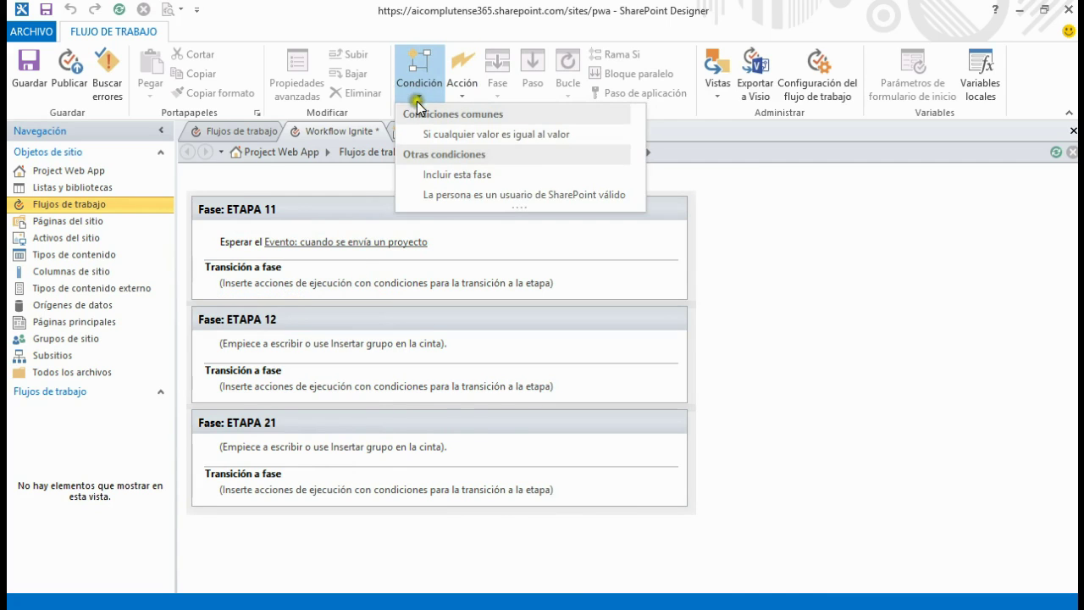
pyautogui.click(429, 137)
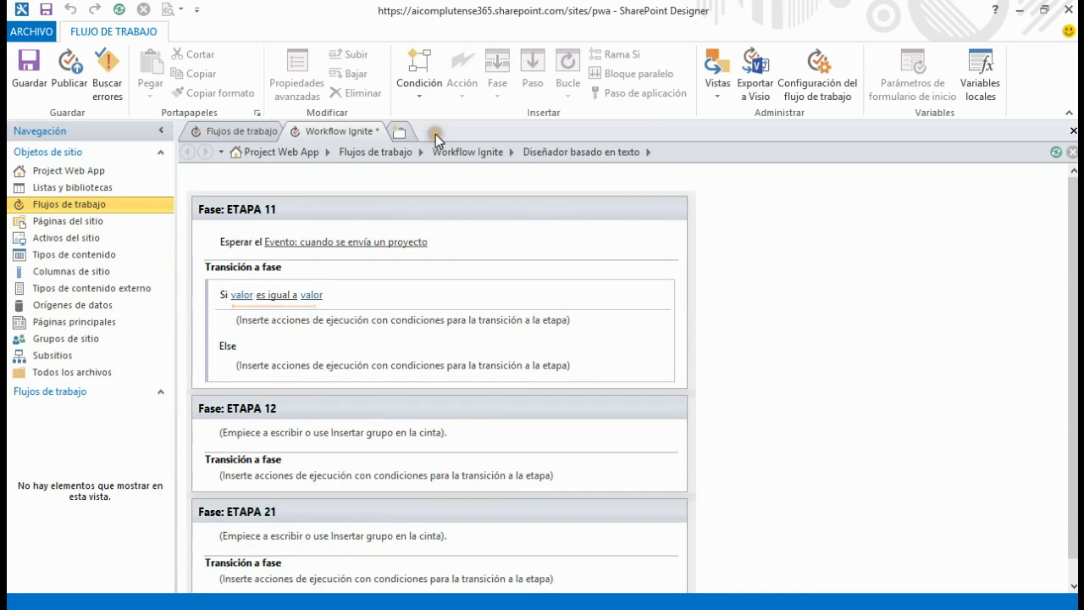
# Define the condition's first value as a lookup of the field Presupuesto del proyecto from Datos de Project
pyautogui.click(242, 298)
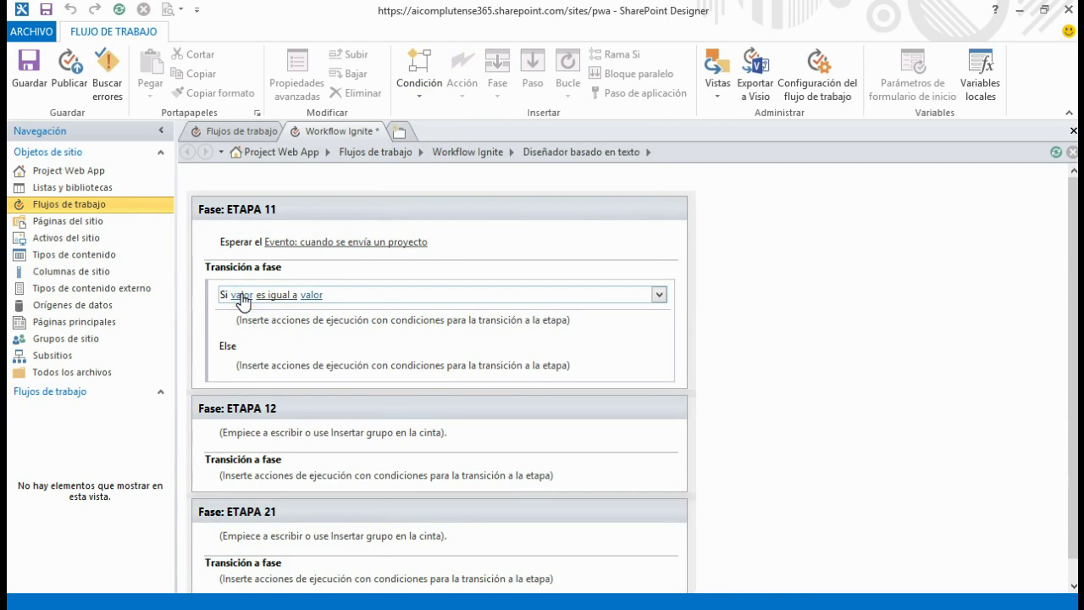
pyautogui.click(241, 295)
pyautogui.click(312, 295)
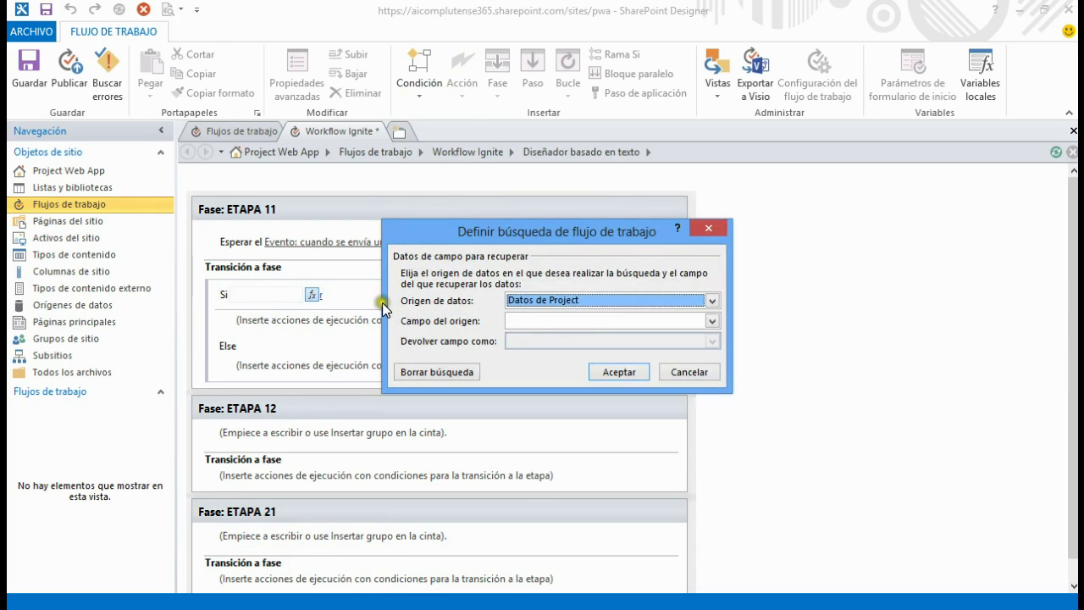
pyautogui.click(712, 302)
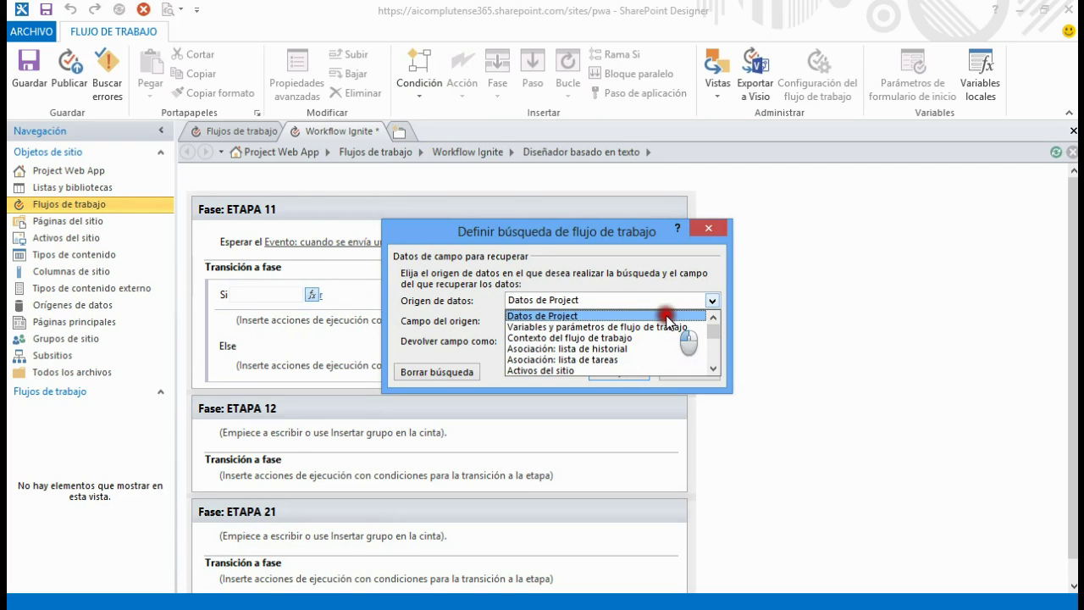
pyautogui.click(667, 316)
pyautogui.click(712, 322)
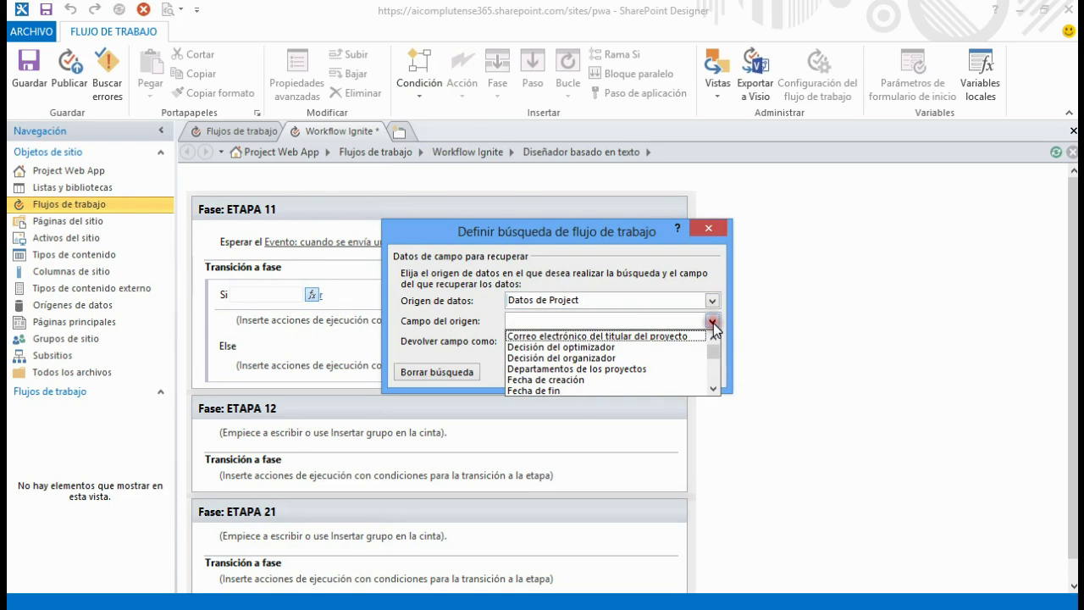
pyautogui.click(712, 390)
pyautogui.click(712, 390)
pyautogui.click(712, 390)
pyautogui.click(712, 390)
pyautogui.click(712, 390)
pyautogui.click(712, 390)
pyautogui.click(712, 390)
pyautogui.click(712, 390)
pyautogui.click(712, 390)
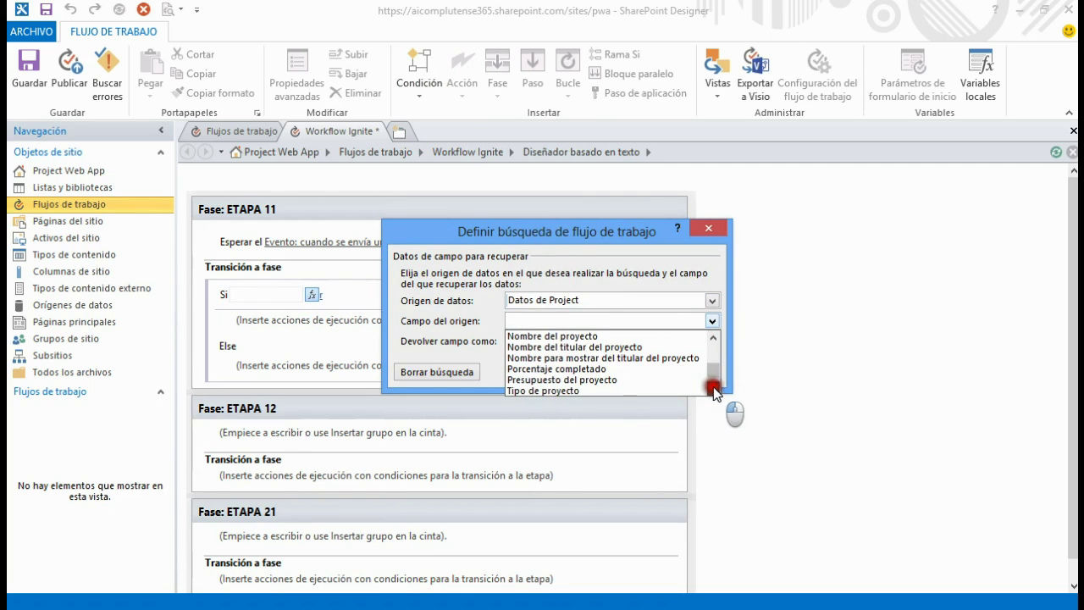
pyautogui.click(599, 380)
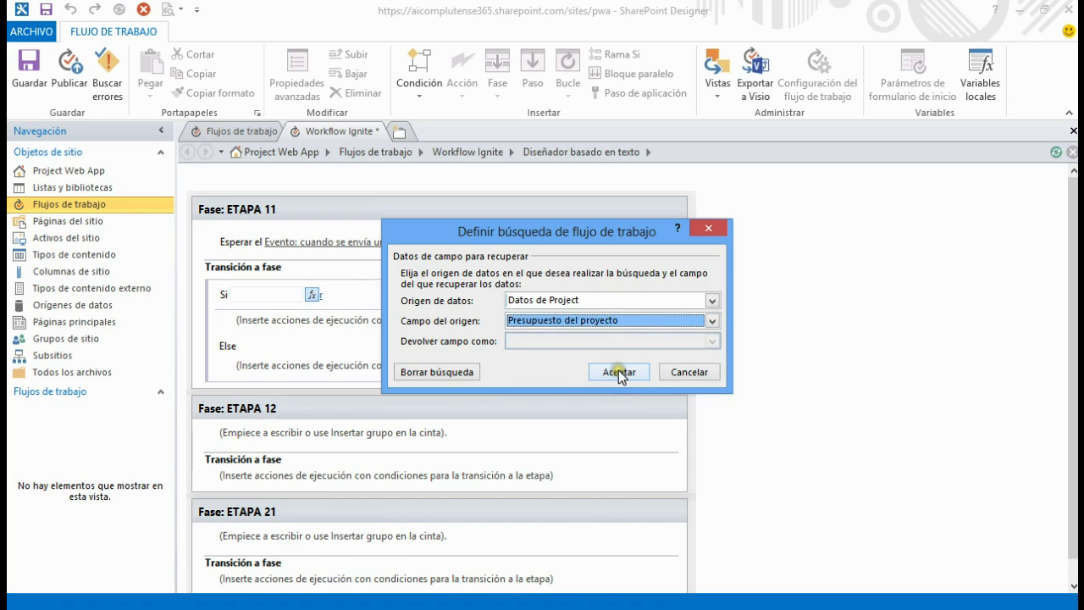
pyautogui.click(618, 373)
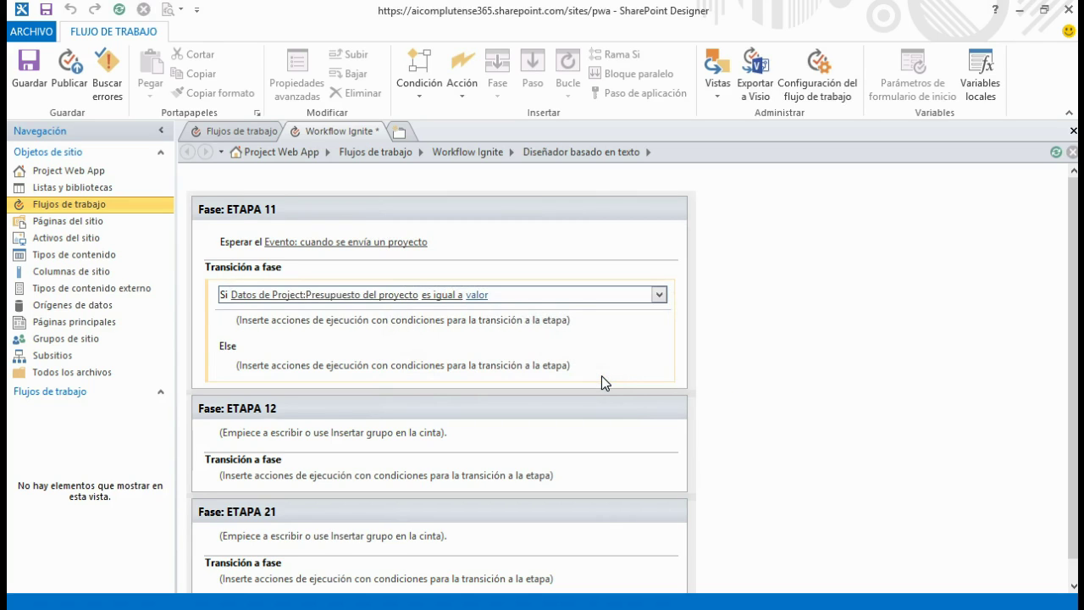
# Set the budget condition's comparison to "es menor que" with 50000 as the second value
pyautogui.click(437, 294)
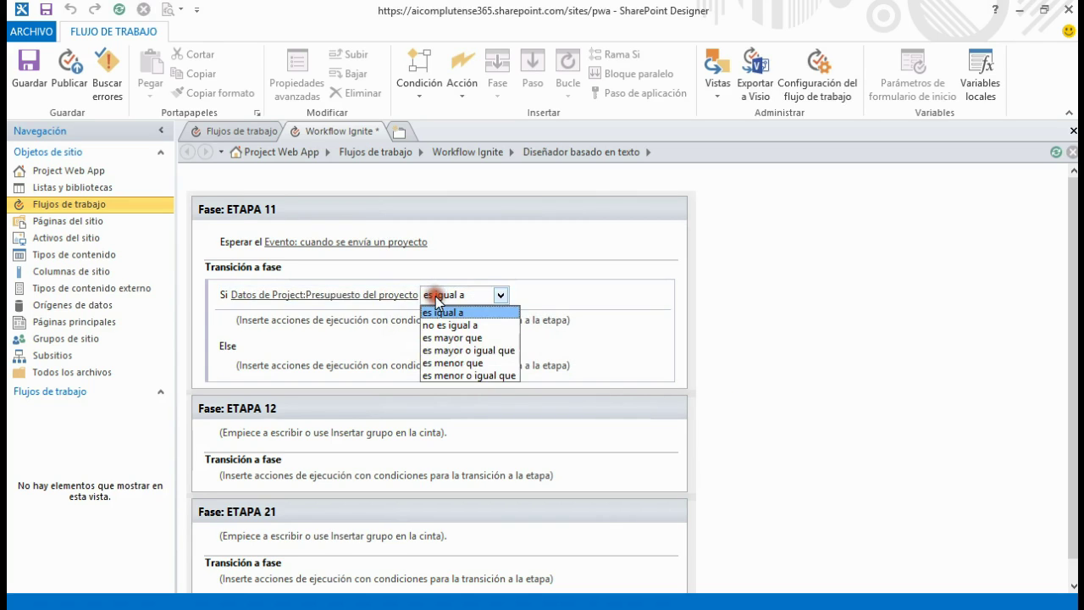
pyautogui.click(439, 364)
pyautogui.click(500, 295)
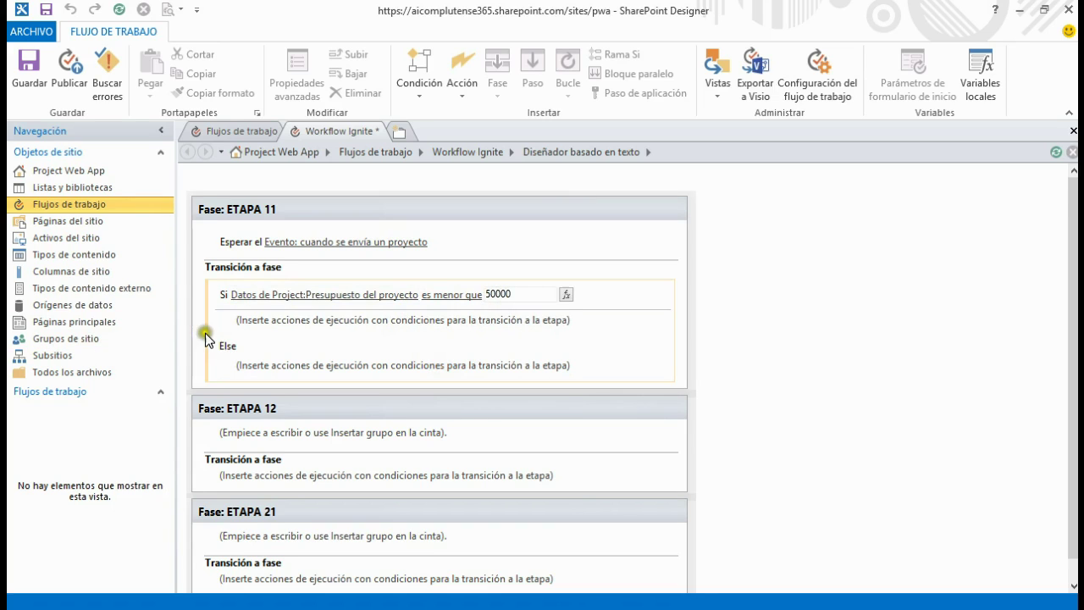
# Add an Ir a una fase action under the budget condition's Si branch, going to ETAPA 12
pyautogui.click(250, 330)
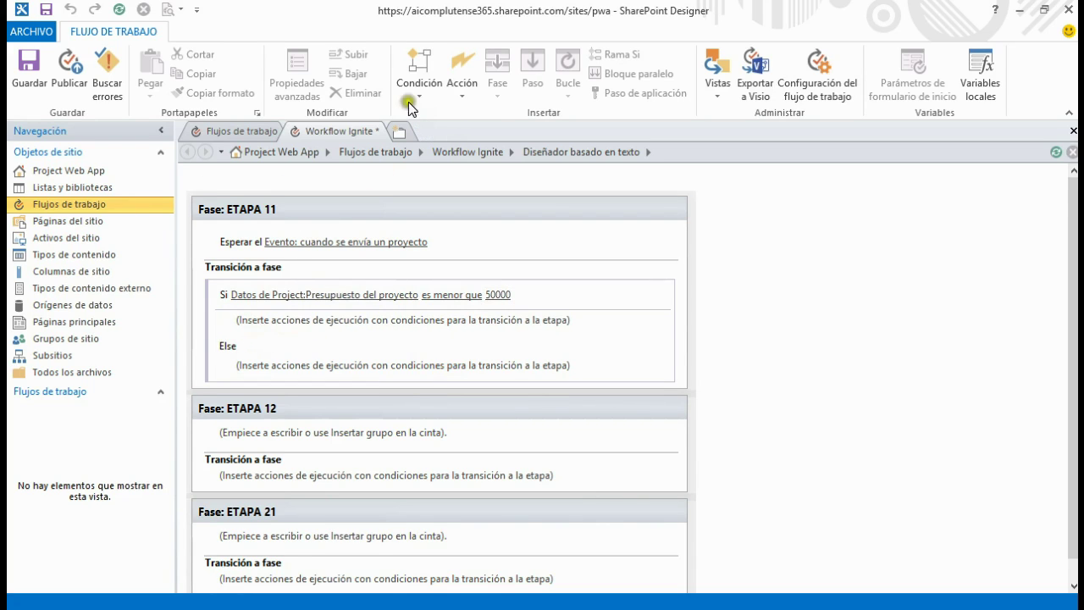
pyautogui.click(463, 93)
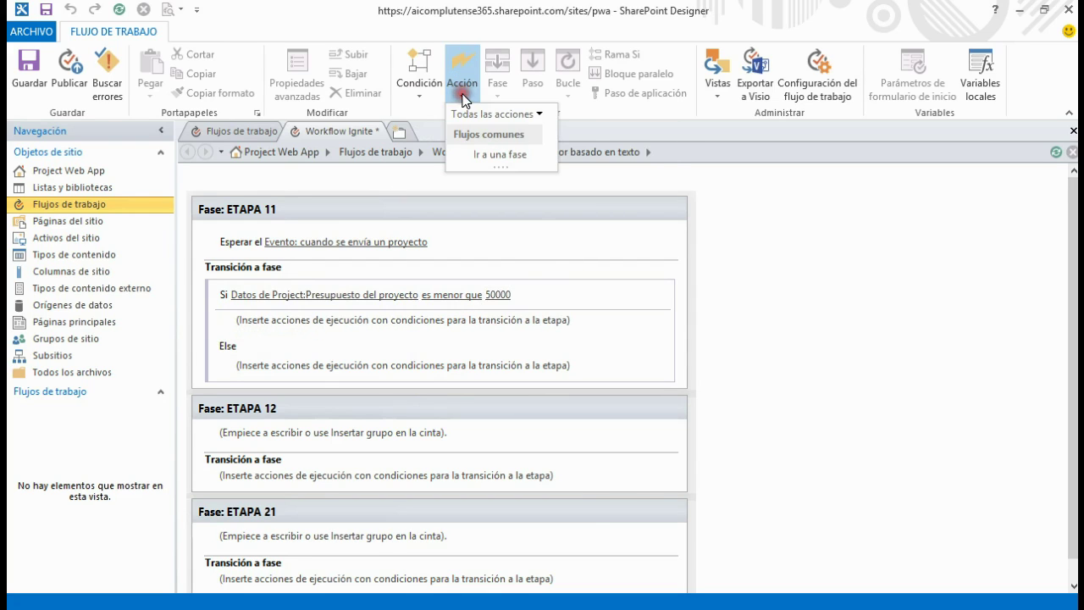
pyautogui.click(484, 154)
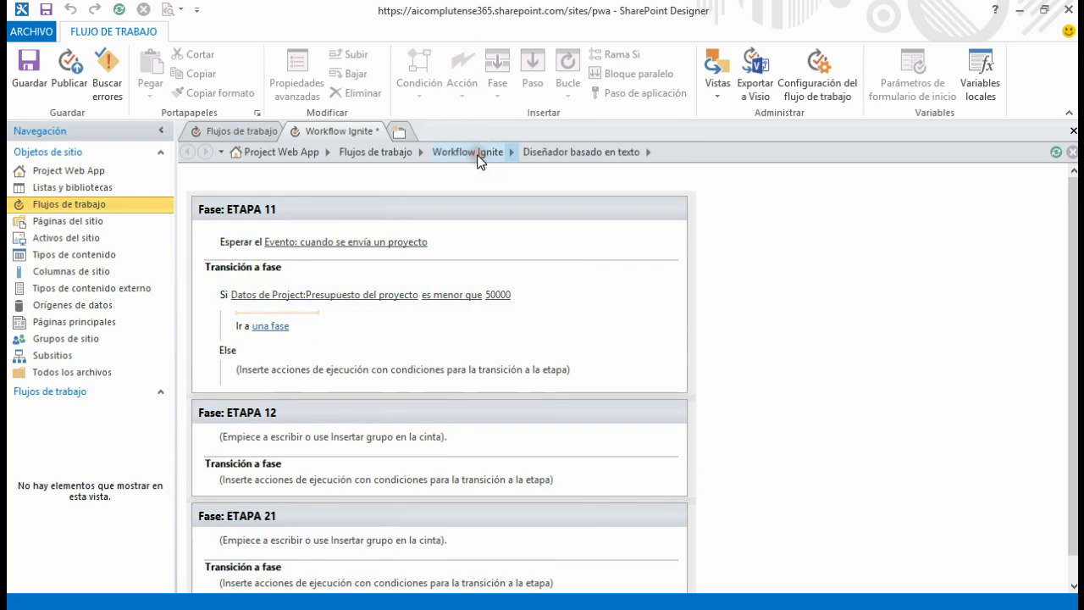
pyautogui.click(270, 326)
pyautogui.click(279, 325)
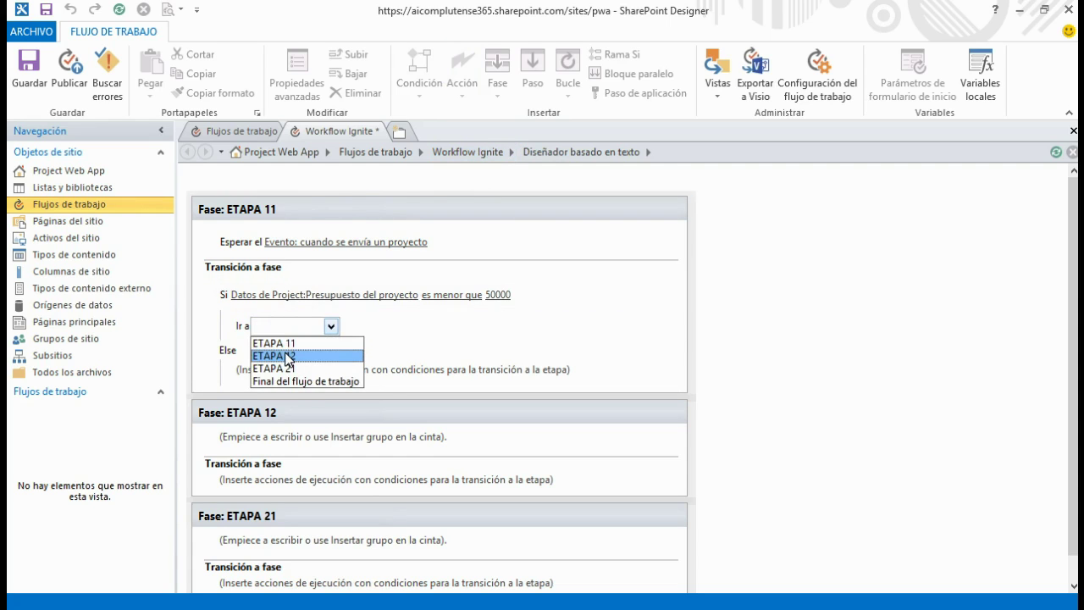
pyautogui.click(284, 355)
# Add an Ir a una fase action under the Else branch of ETAPA 11's transition, going to ETAPA 21
pyautogui.click(257, 382)
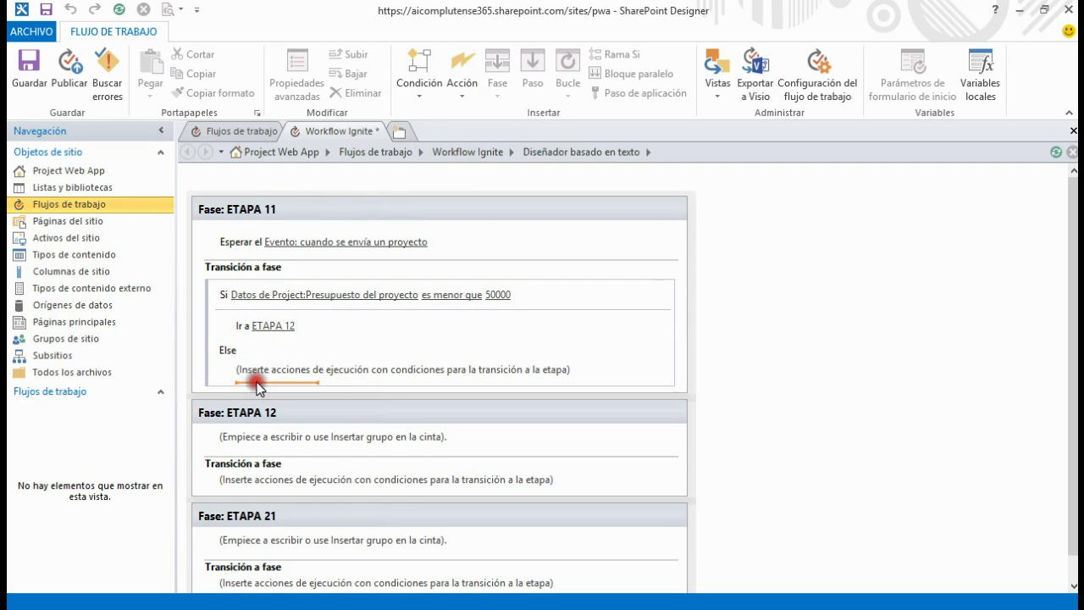
pyautogui.click(463, 93)
pyautogui.click(485, 156)
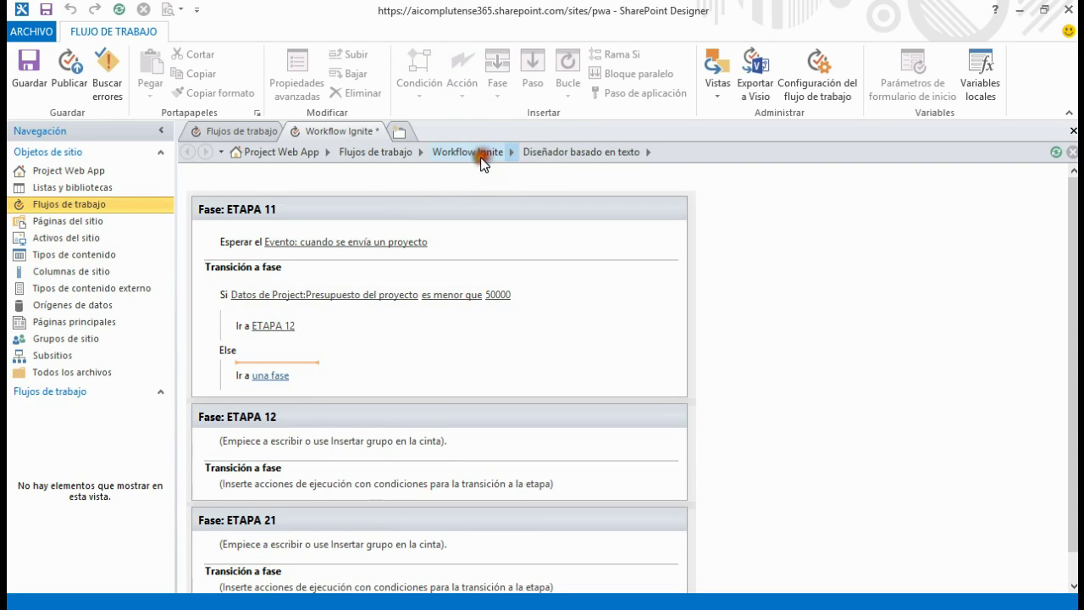
pyautogui.click(272, 376)
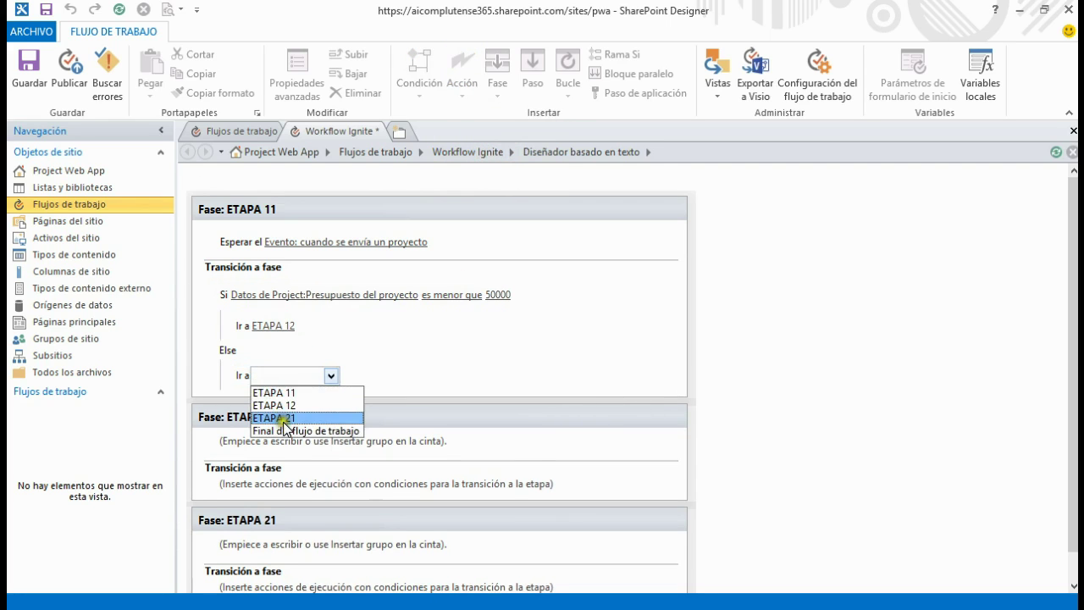
pyautogui.click(285, 415)
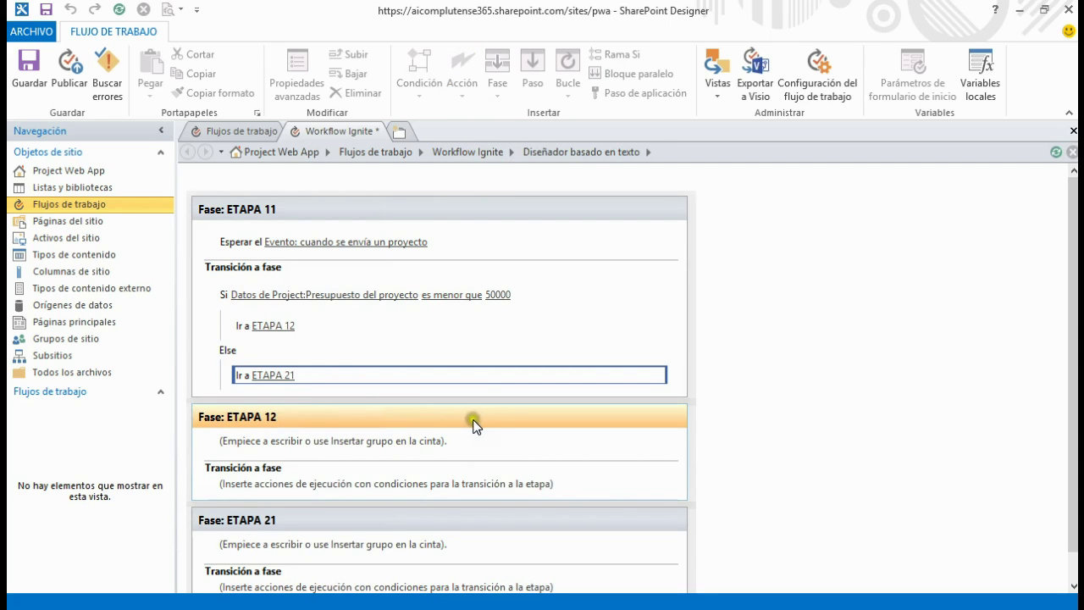
# Add an Esperar el evento del proyecto action to ETAPA 12, set to "Evento: cuando se envía un proyecto"
pyautogui.click(304, 455)
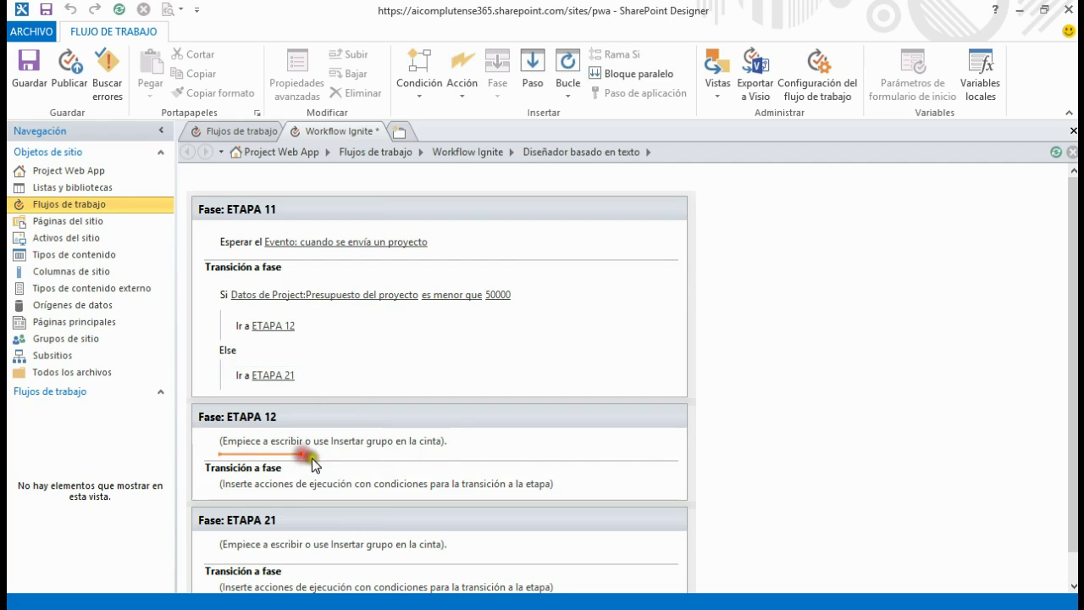
pyautogui.click(462, 100)
pyautogui.click(559, 498)
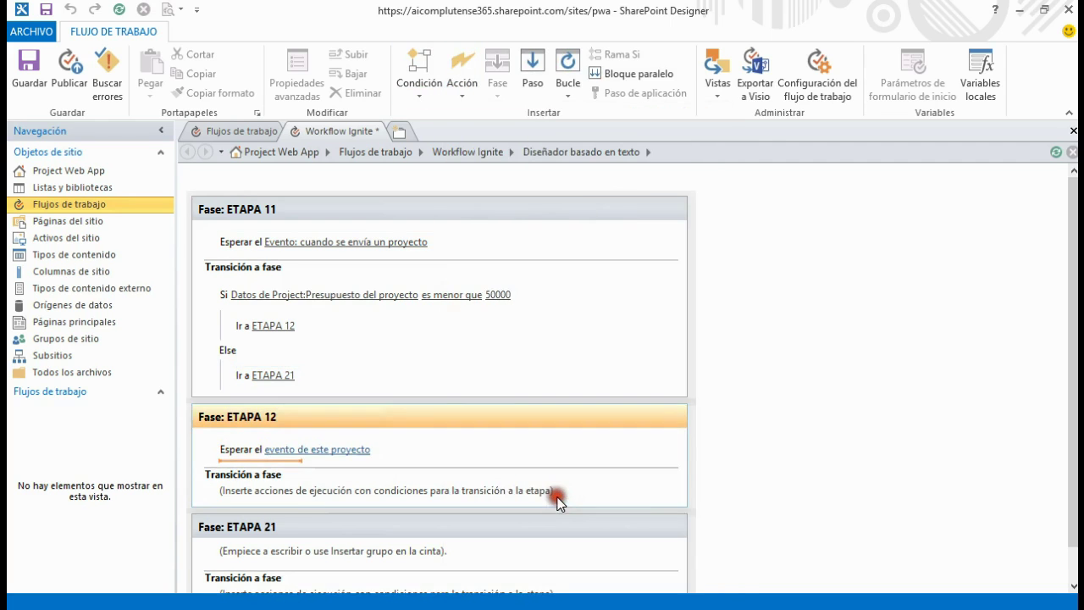
pyautogui.click(337, 452)
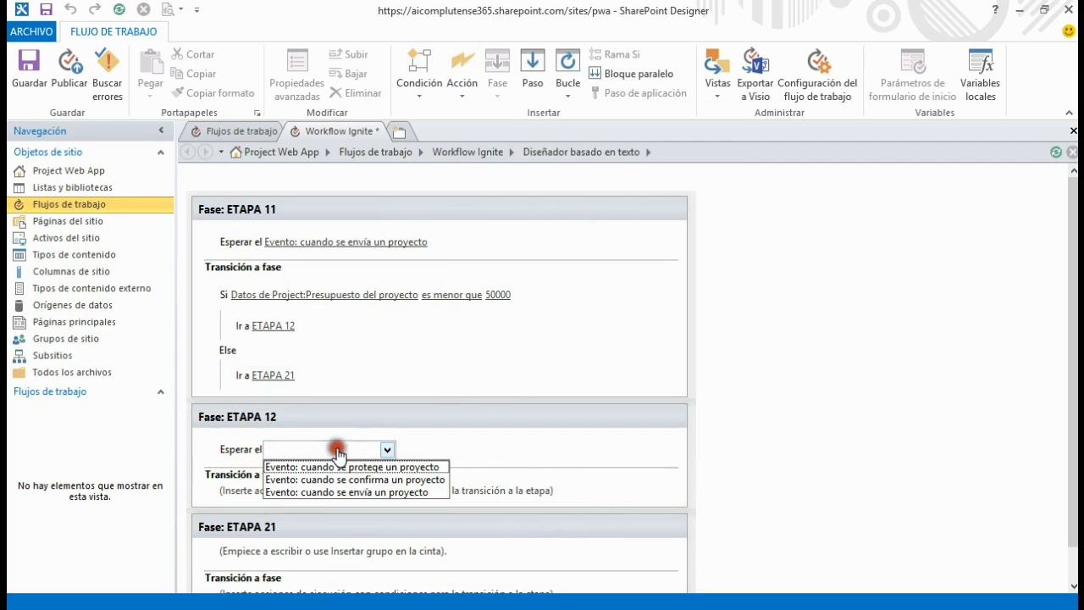
pyautogui.click(351, 494)
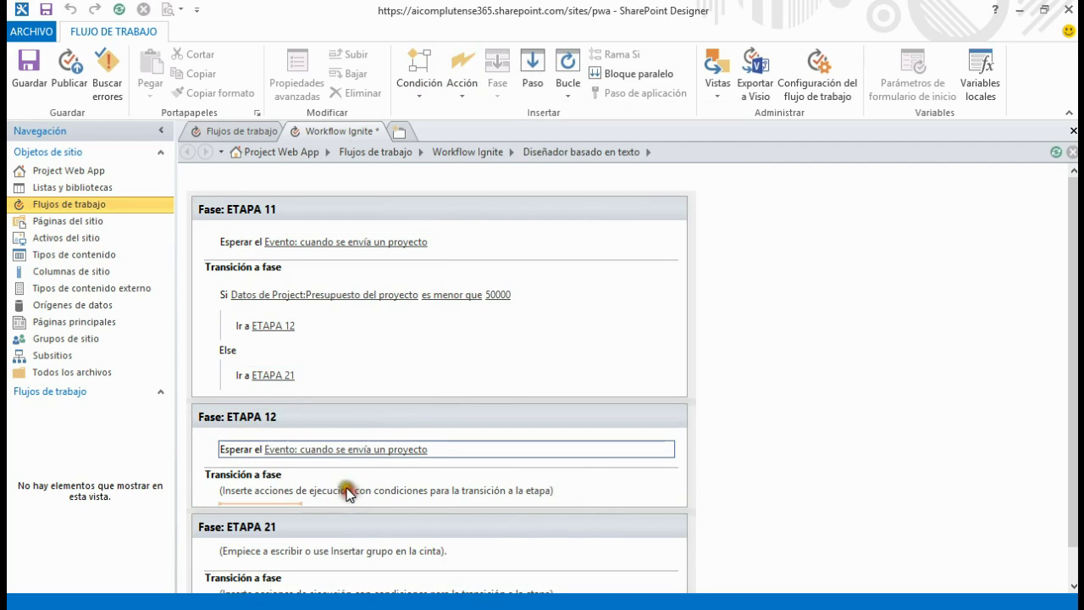
# Add an Ir a una fase action to ETAPA 12's stage transition, going to ETAPA 21
pyautogui.click(297, 499)
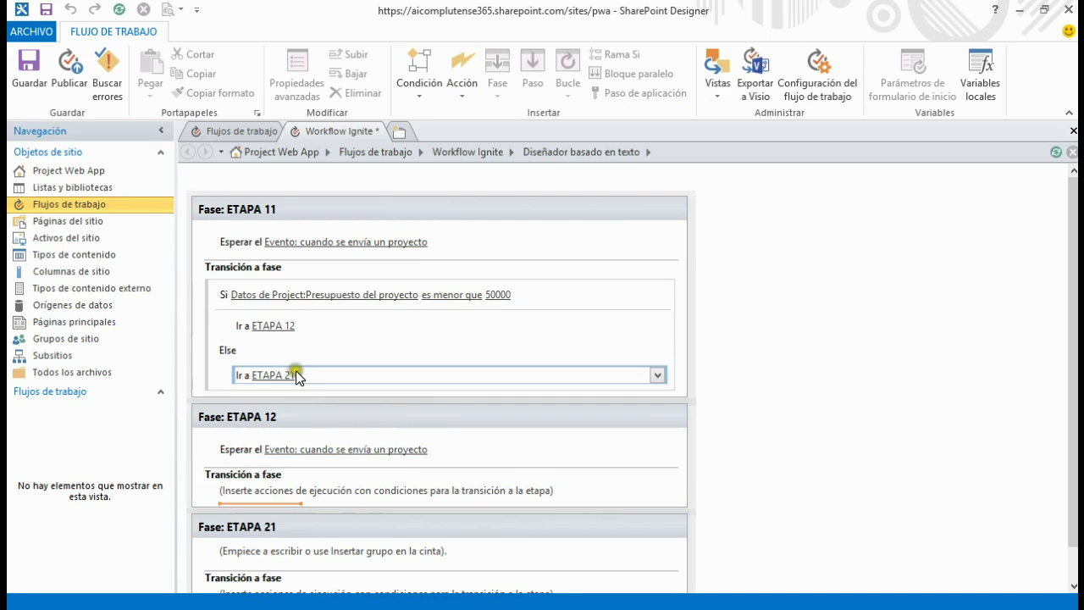
pyautogui.click(262, 375)
pyautogui.click(258, 410)
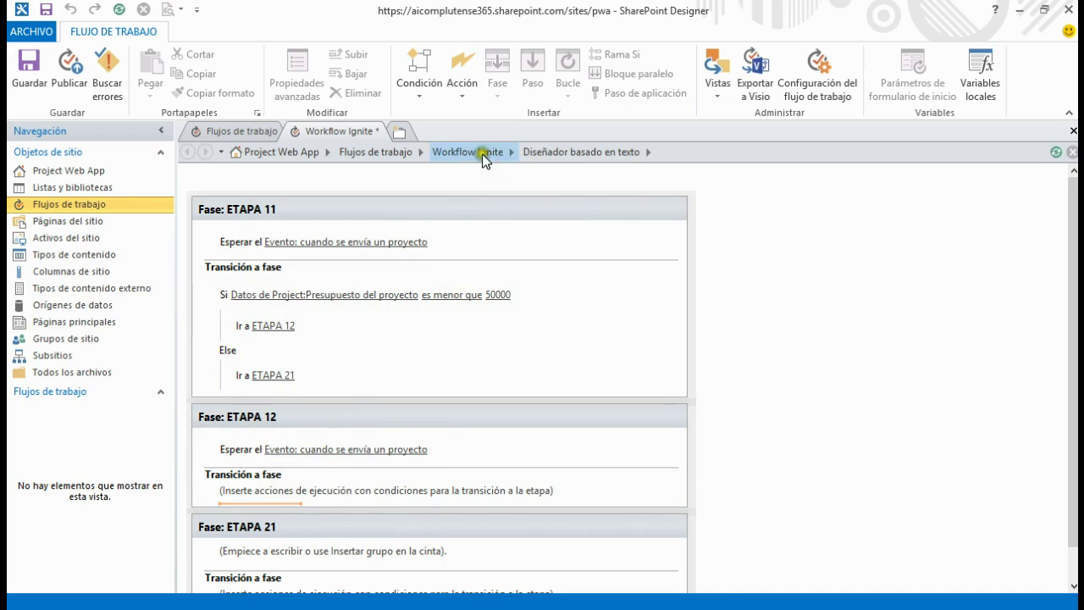
pyautogui.click(462, 98)
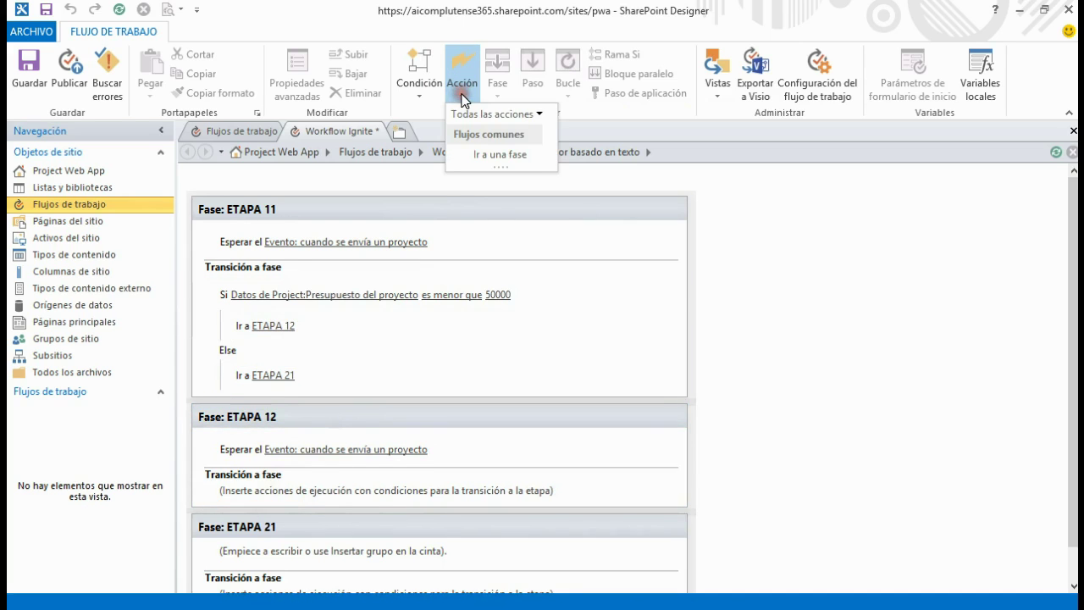
pyautogui.click(493, 156)
pyautogui.click(254, 496)
pyautogui.click(259, 496)
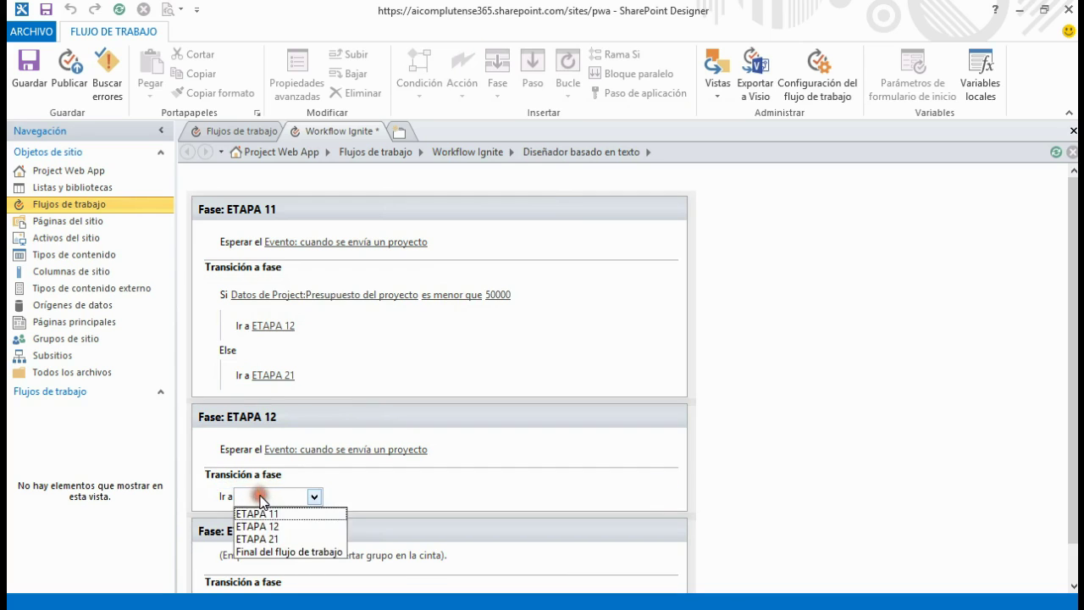
pyautogui.click(268, 539)
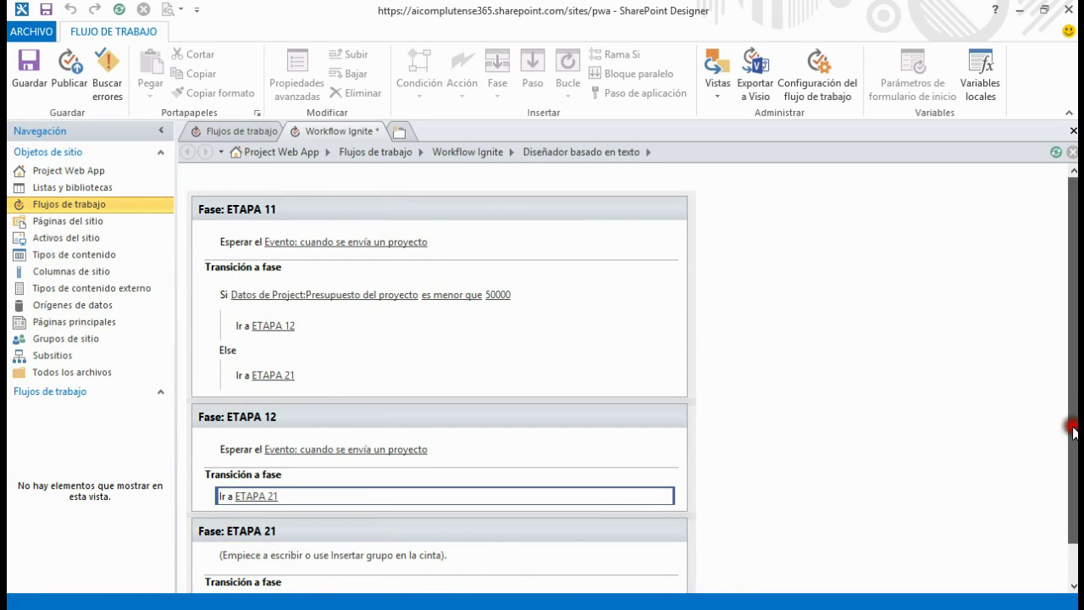
# Add an Esperar el evento del proyecto action to ETAPA 21, set to "Evento: cuando se envía un proyecto"
pyautogui.moveTo(1072, 430); pyautogui.dragTo(1068, 472)
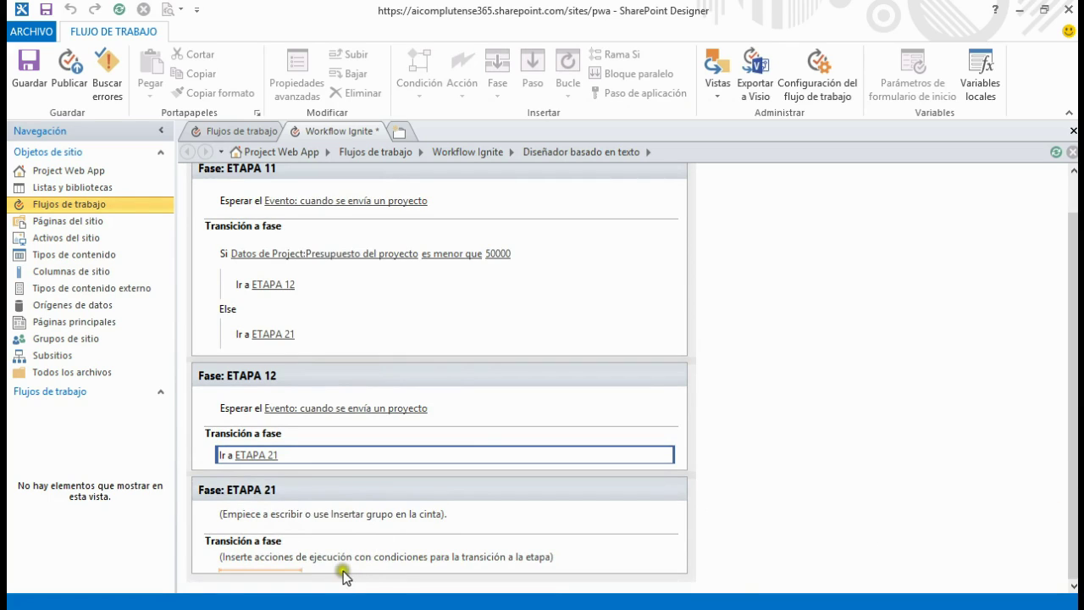
pyautogui.click(289, 528)
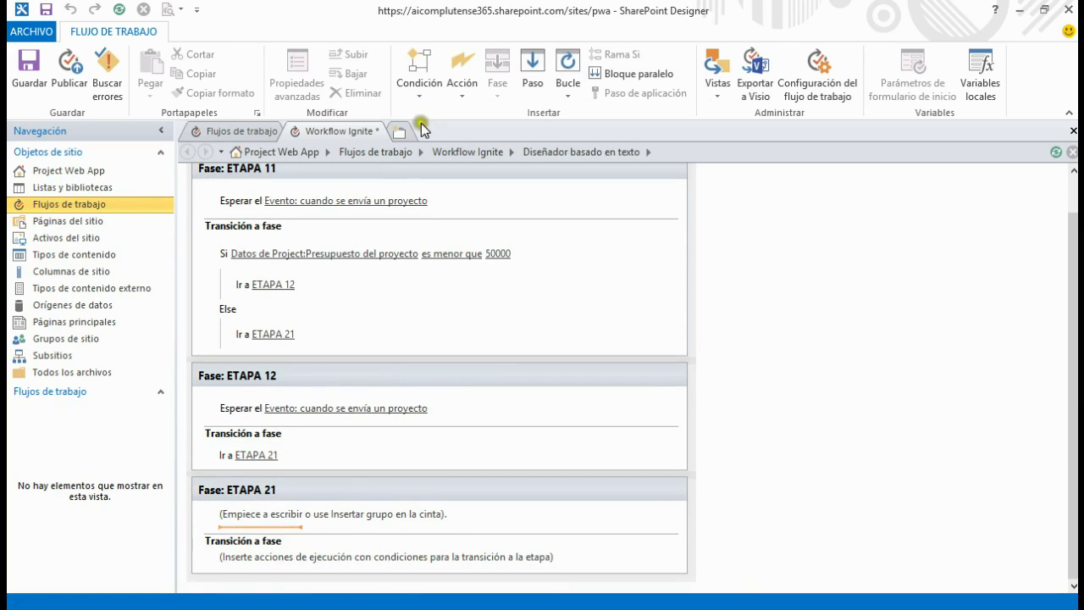
pyautogui.click(467, 96)
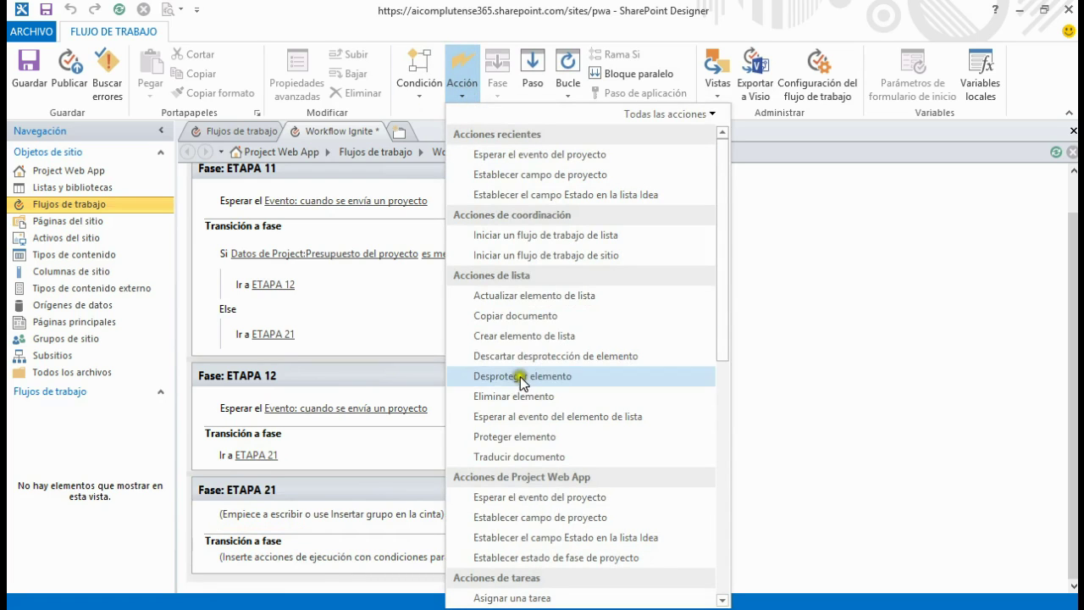
pyautogui.click(550, 497)
pyautogui.click(335, 521)
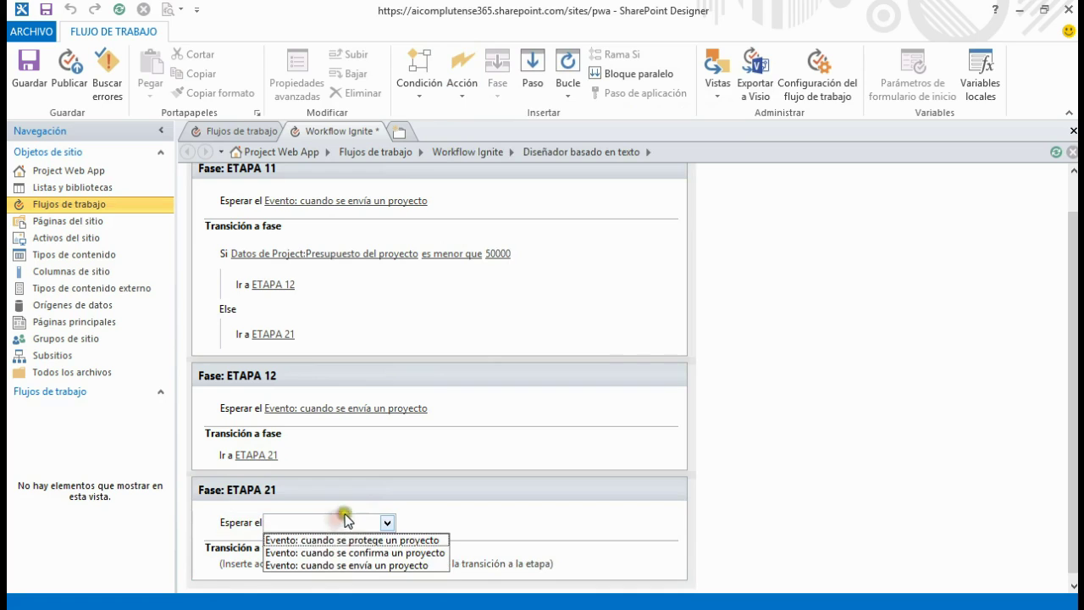
pyautogui.click(380, 564)
# Add an Ir a una fase action to ETAPA 21's stage transition, going to Final del flujo de trabajo
pyautogui.click(293, 578)
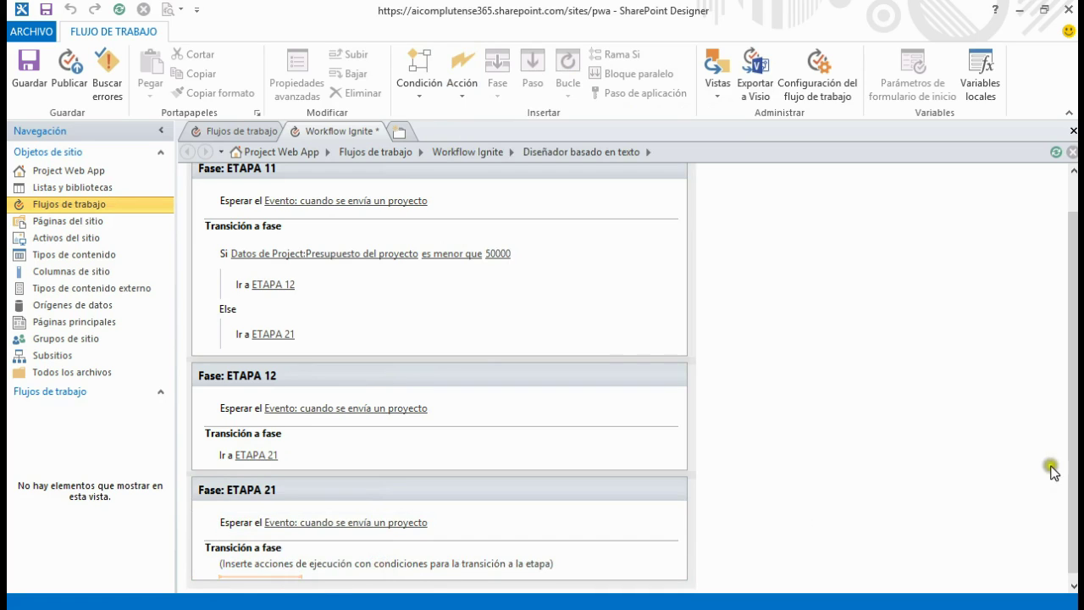
pyautogui.click(462, 98)
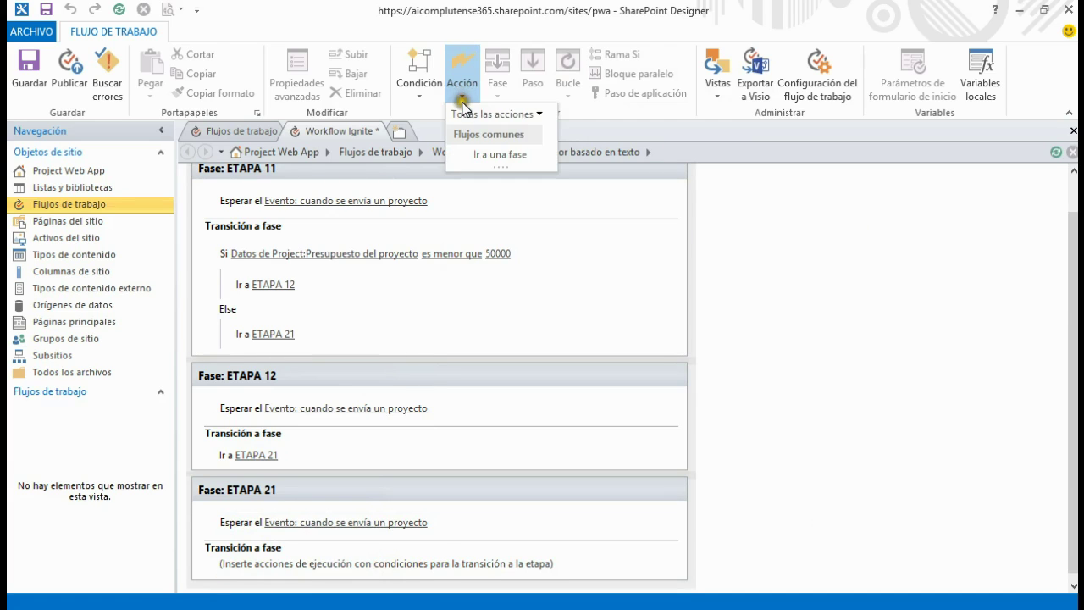
pyautogui.click(480, 153)
pyautogui.click(254, 569)
pyautogui.click(260, 571)
pyautogui.click(280, 609)
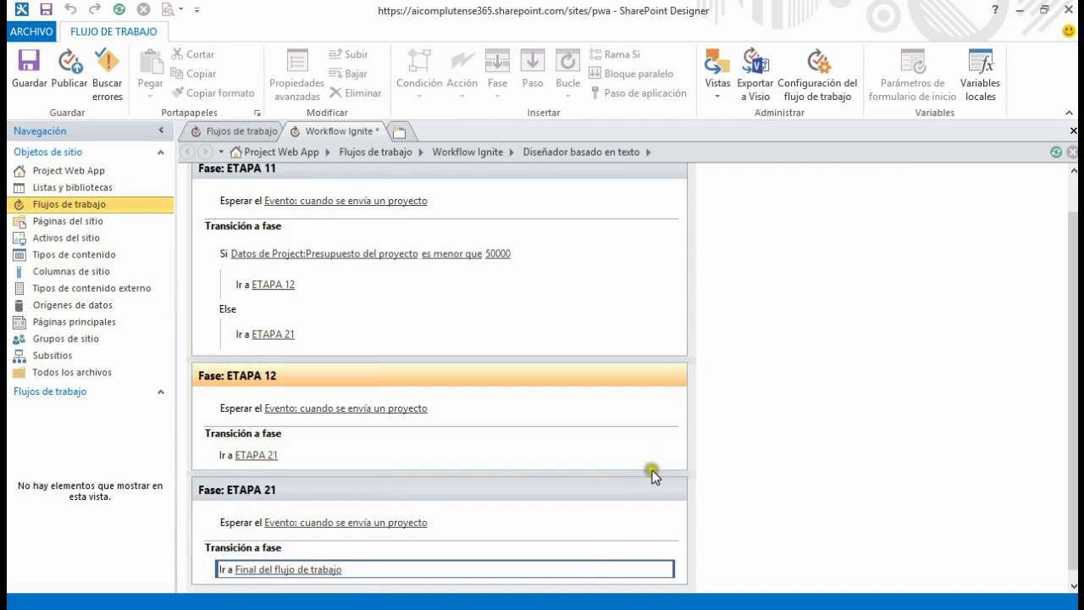
# Save the Workflow Ignite workflow and display it in the Diseñador visual view
pyautogui.scroll(1, 785, 426)
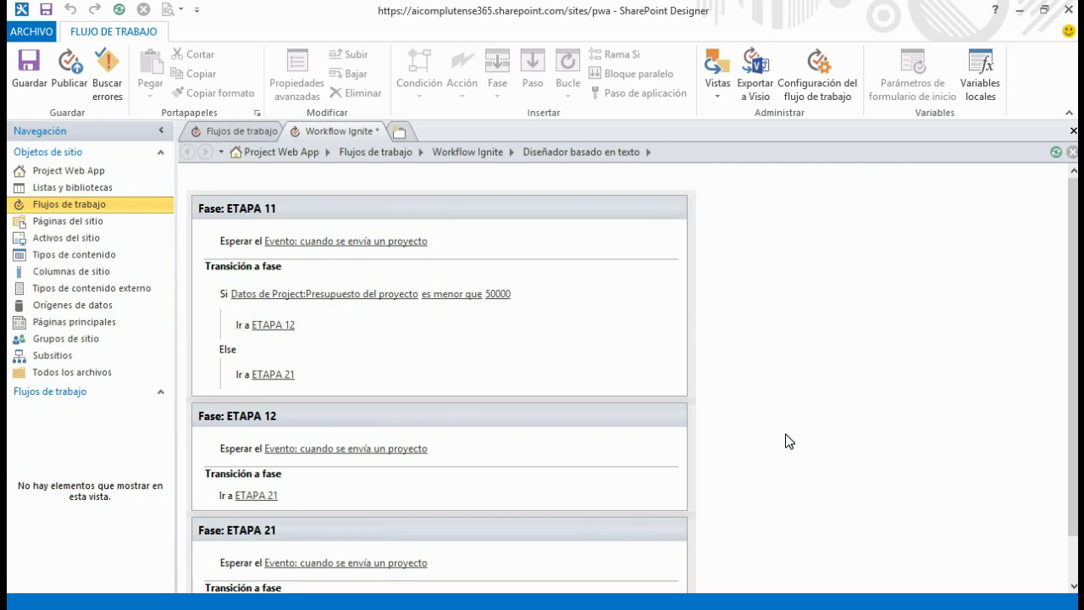
pyautogui.hotkey('ctrl', 's')
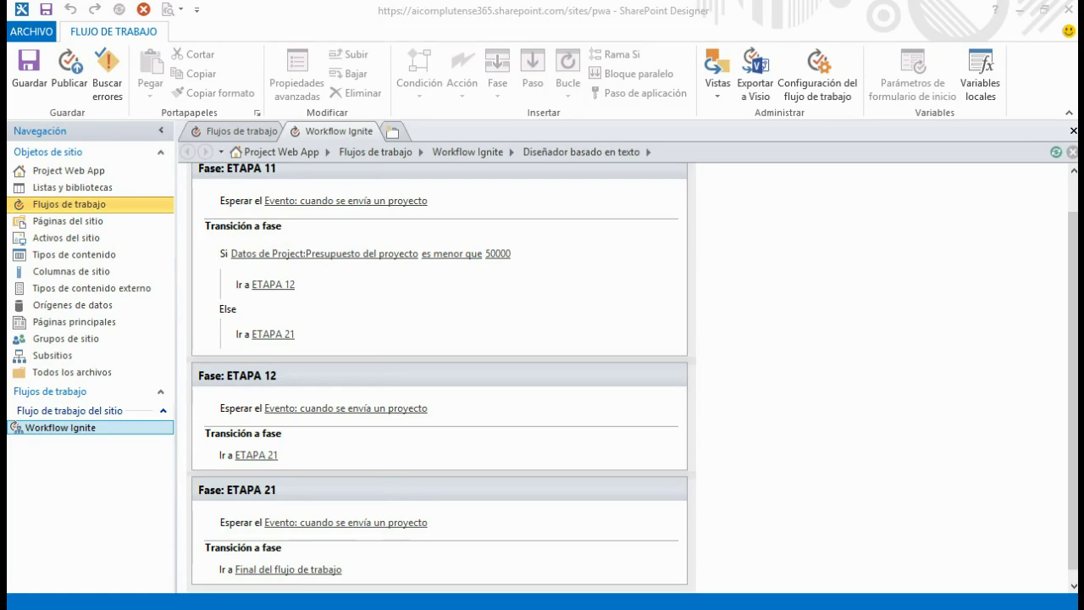
pyautogui.click(718, 96)
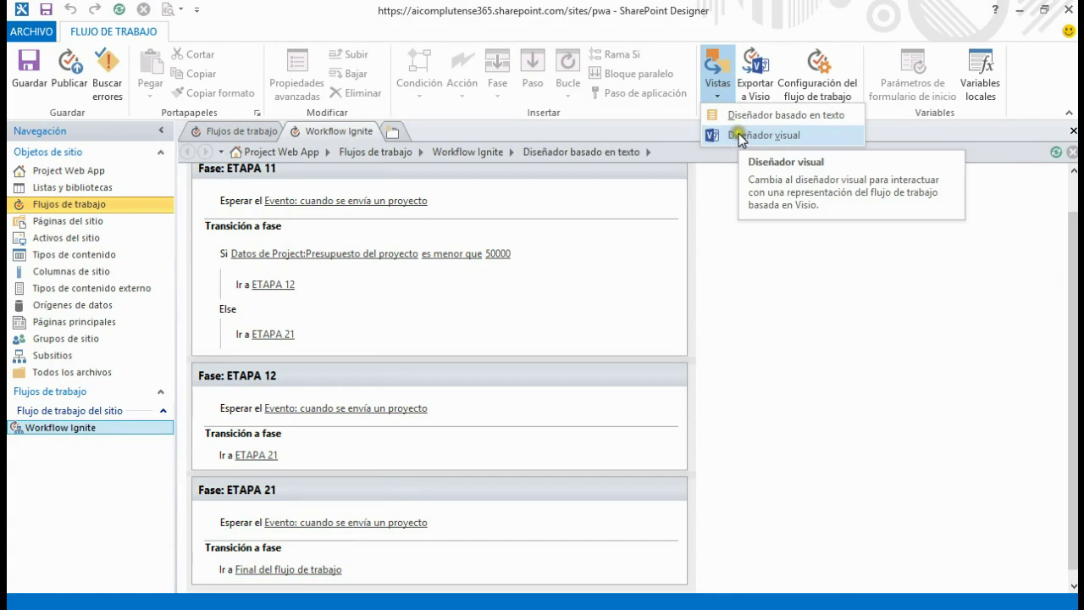
pyautogui.click(738, 134)
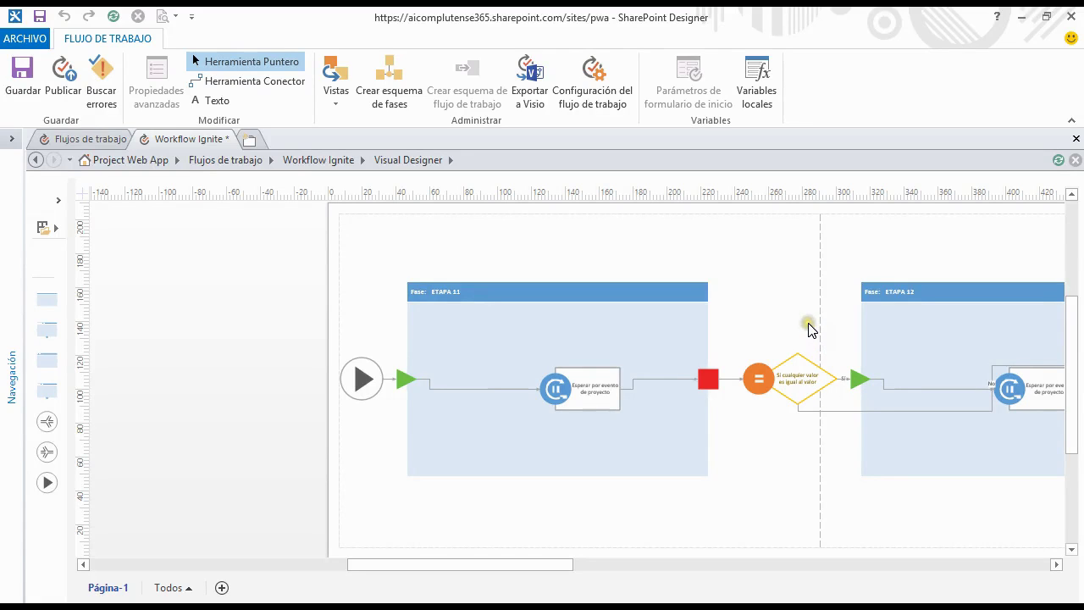
# Examine the workflow diagram from ETAPA 11 through ETAPA 21, and save the workflow
pyautogui.click(917, 564)
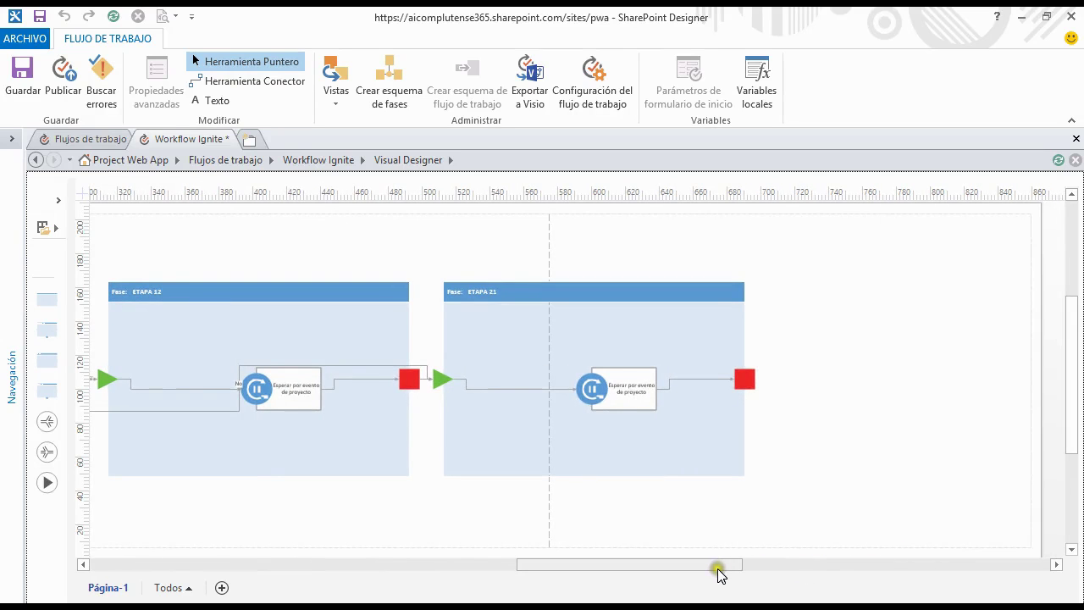
pyautogui.moveTo(716, 563); pyautogui.dragTo(565, 564)
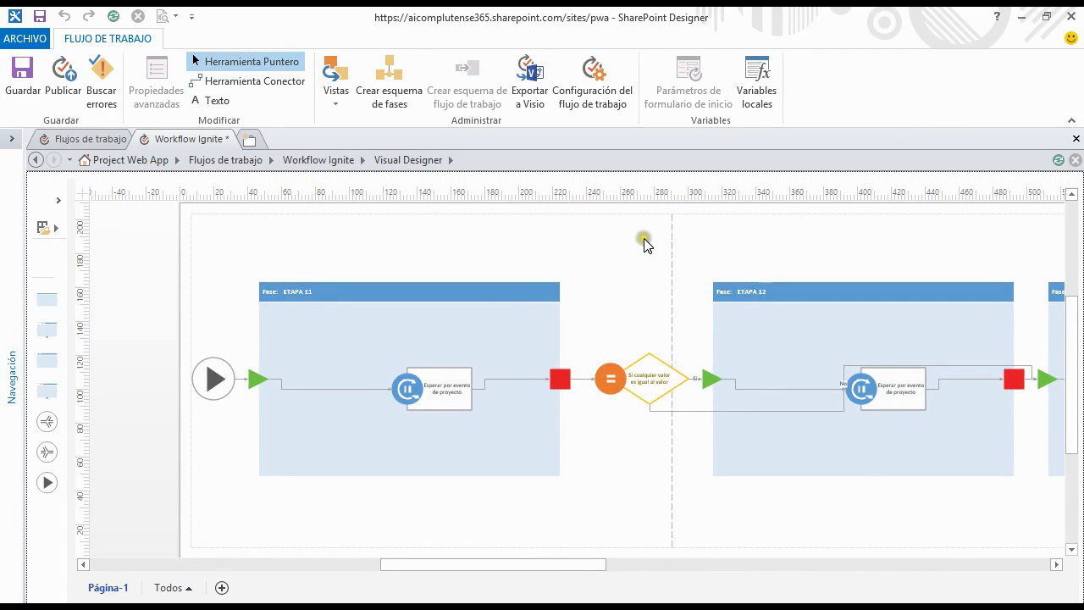
pyautogui.click(22, 73)
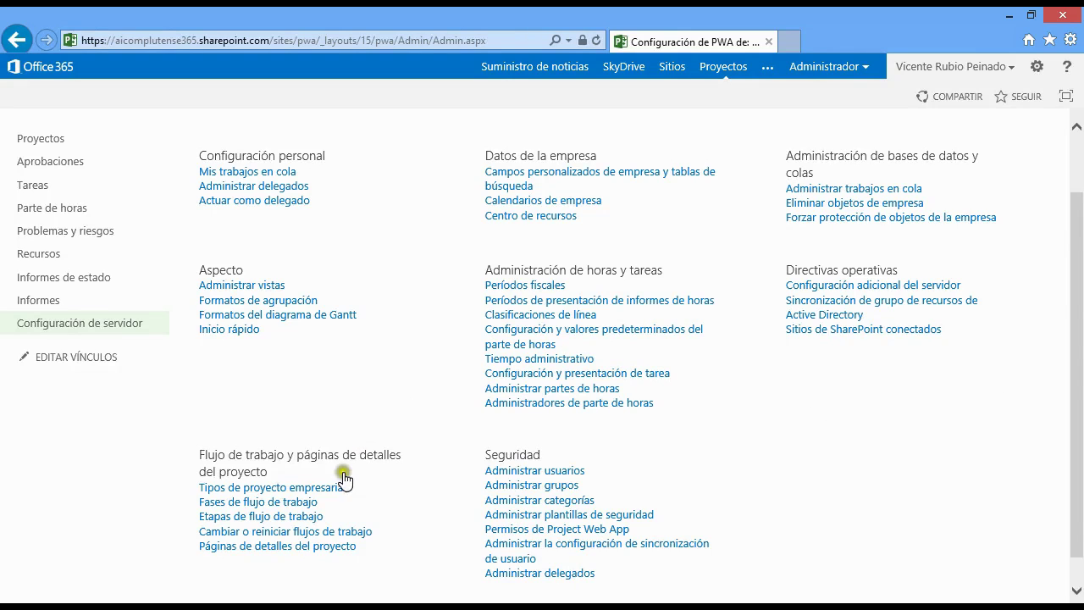
# In Project Web App's Tipos de proyecto empresarial, start a new enterprise project type with a name beginning "Proyecto Workf"
pyautogui.click(324, 489)
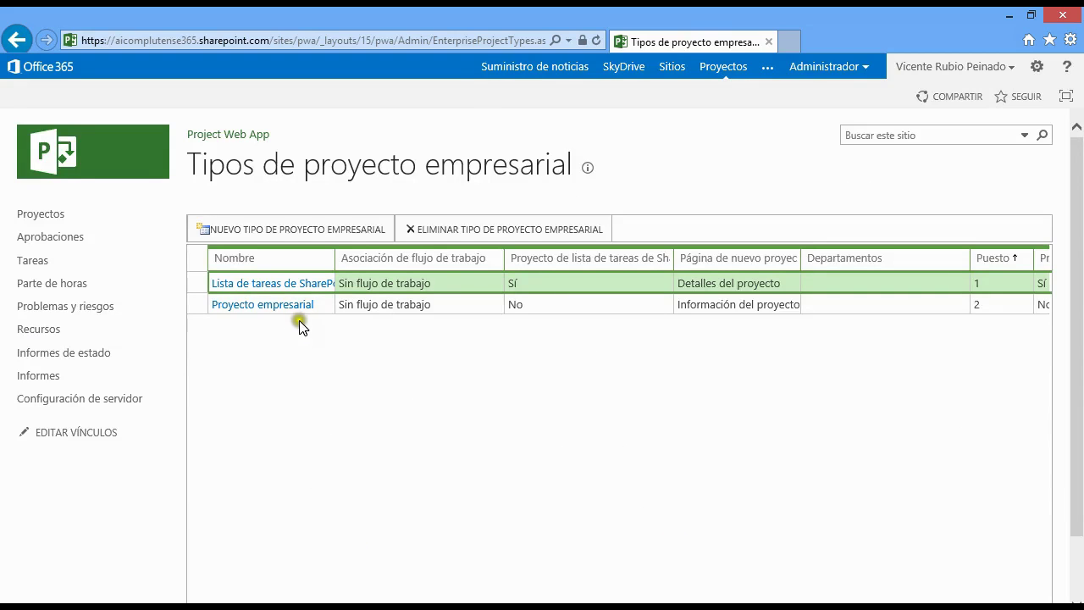
pyautogui.click(301, 238)
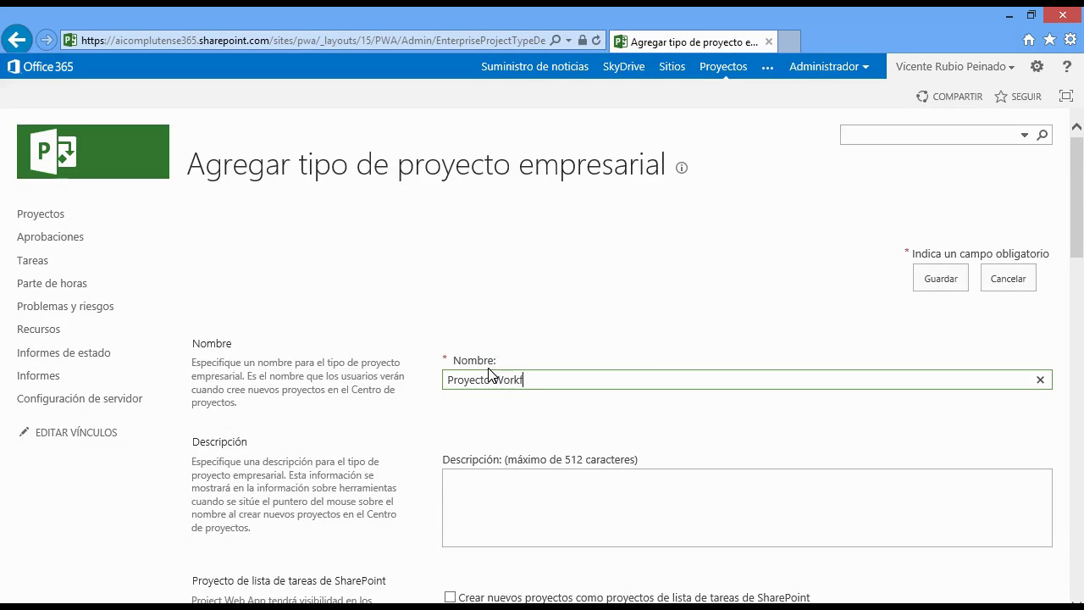
pyautogui.click(586, 415)
# Set the new project type's Asociación de flujo de trabajo del sitio to Workflow Ignite
pyautogui.scroll(-2, 595, 424)
pyautogui.scroll(-2, 598, 428)
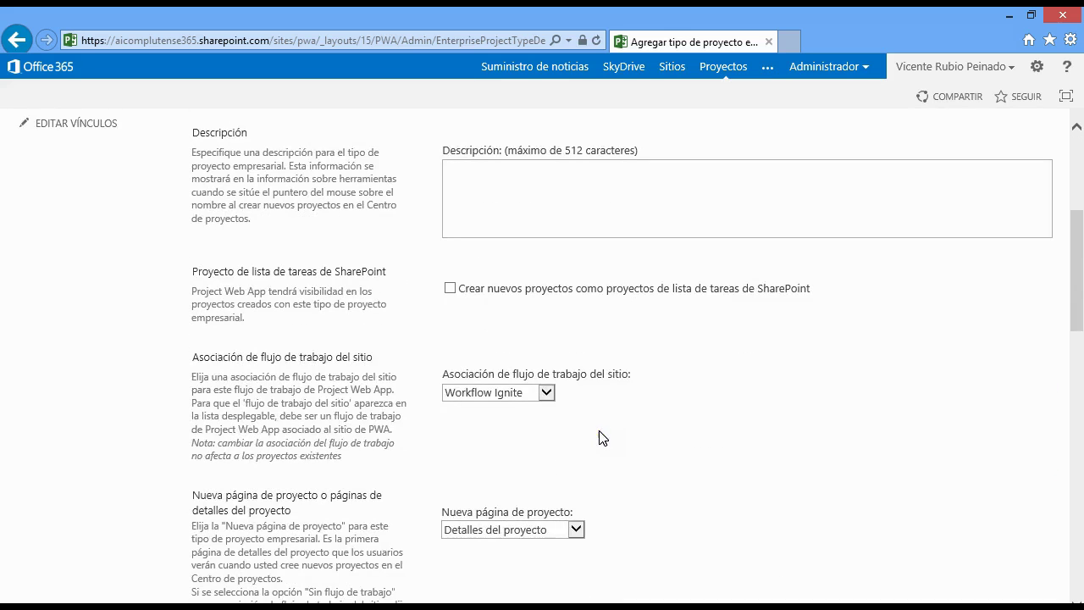
pyautogui.click(546, 392)
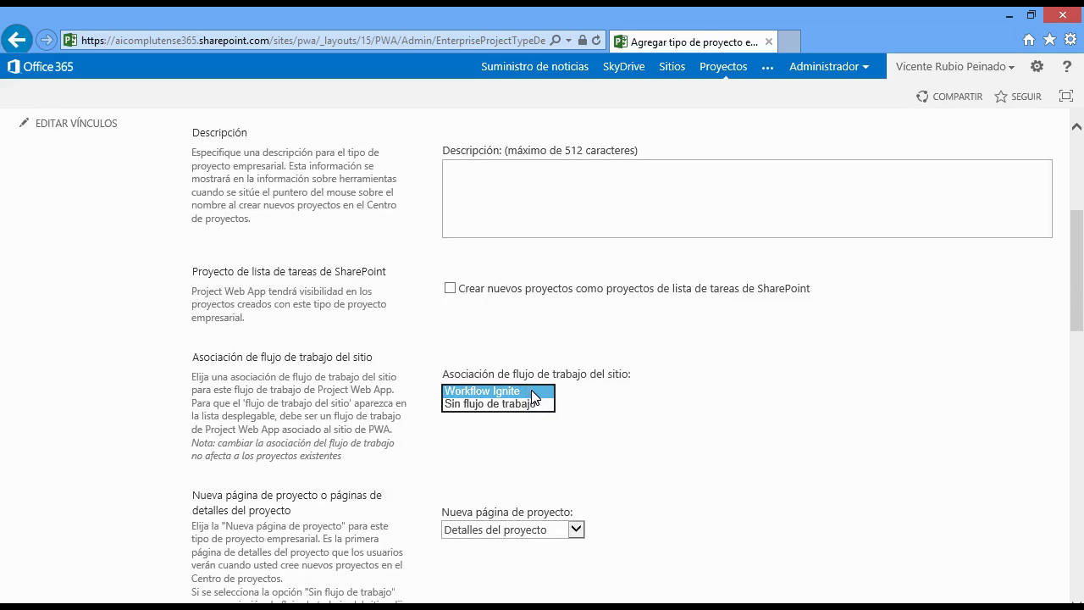
pyautogui.click(531, 388)
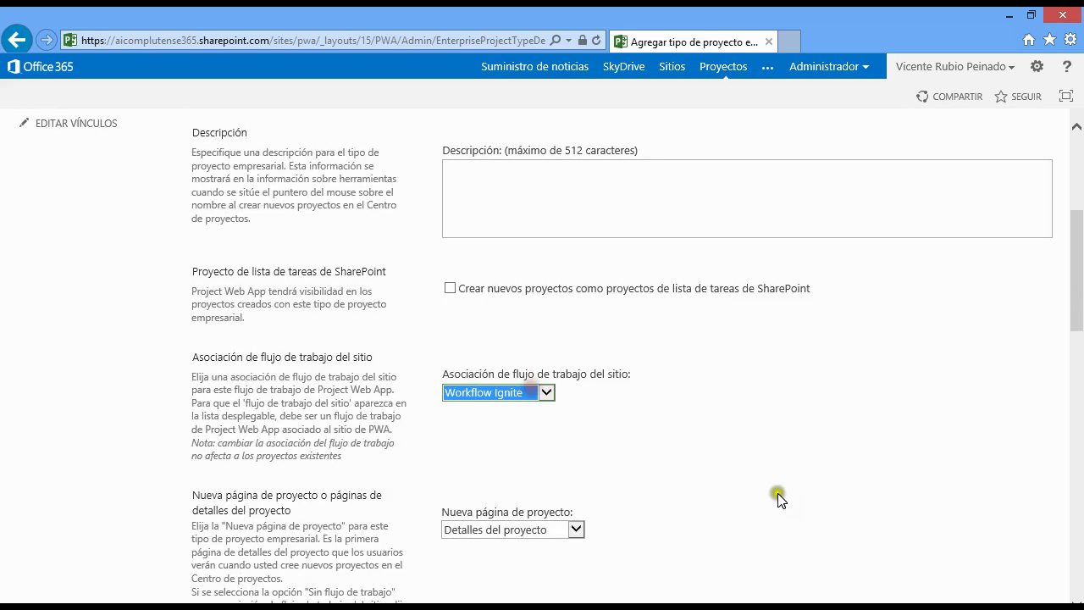
# Set the project type's Nueva página de proyecto to Información del proyecto and review the Predeterminado and Departamentos settings
pyautogui.scroll(-3, 779, 491)
pyautogui.scroll(-2, 786, 489)
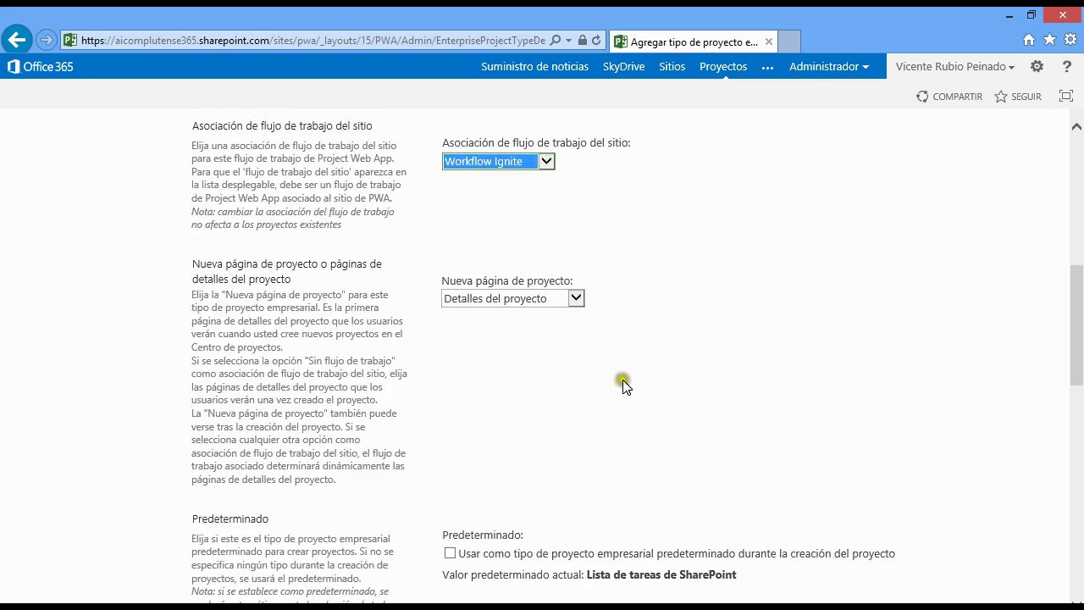
pyautogui.click(575, 299)
pyautogui.click(566, 310)
pyautogui.scroll(-4, 737, 338)
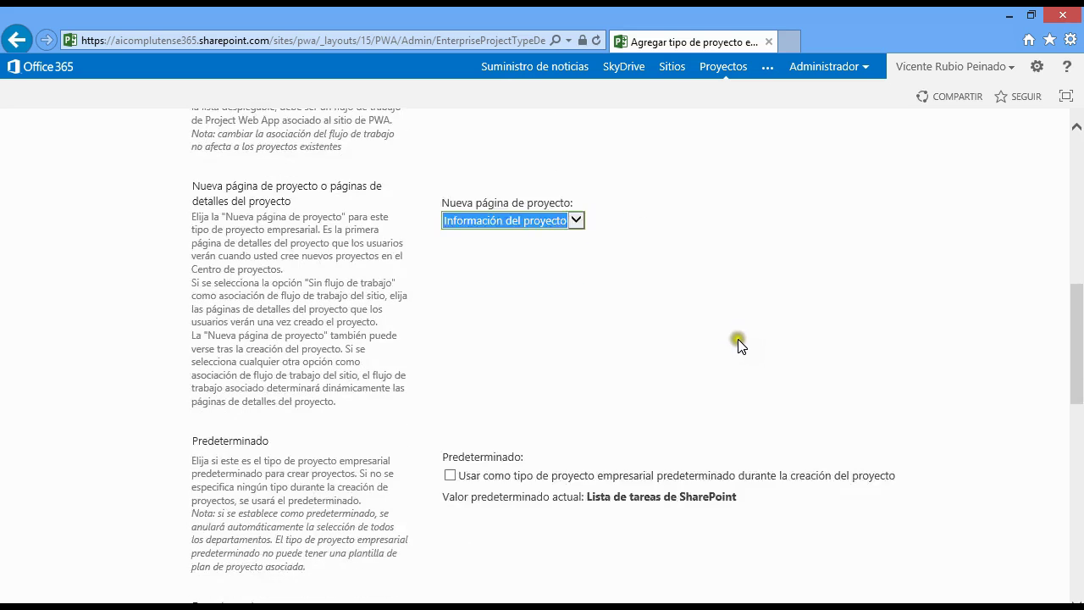
pyautogui.scroll(3, 738, 346)
pyautogui.scroll(-4, 551, 345)
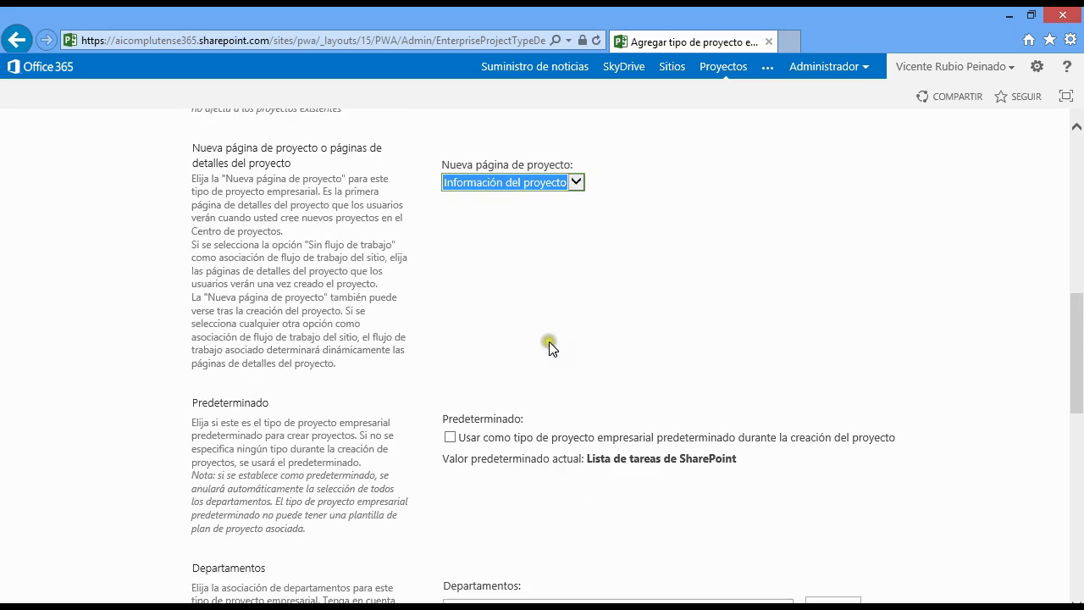
# Review the new project type's remaining image, order and template settings, and save the enterprise project type
pyautogui.scroll(-2, 551, 344)
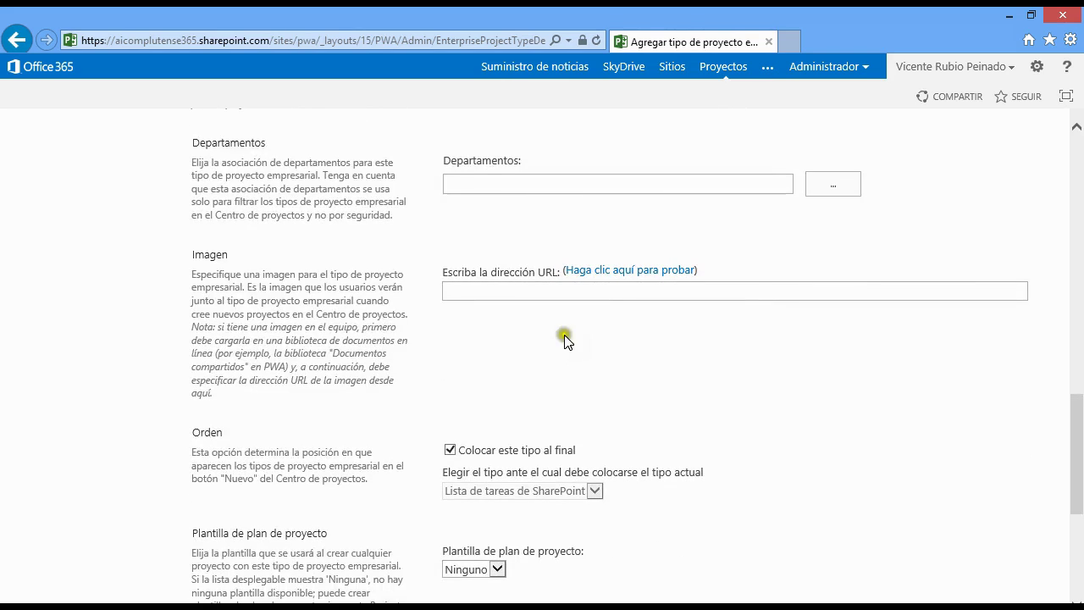
pyautogui.scroll(-1, 555, 385)
pyautogui.scroll(-1, 562, 386)
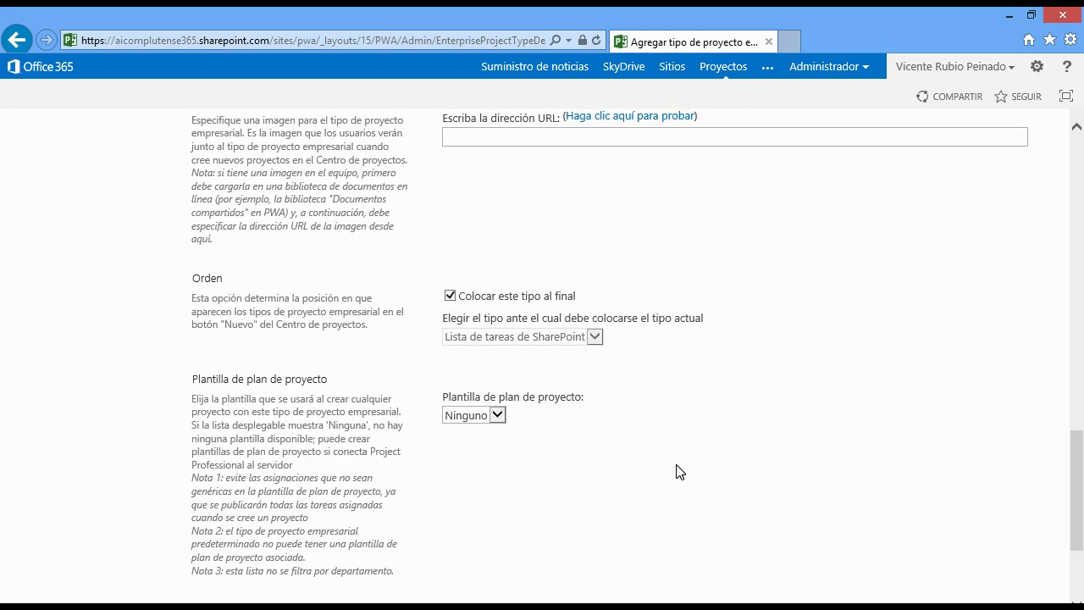
pyautogui.scroll(-1, 676, 471)
pyautogui.scroll(-2, 677, 472)
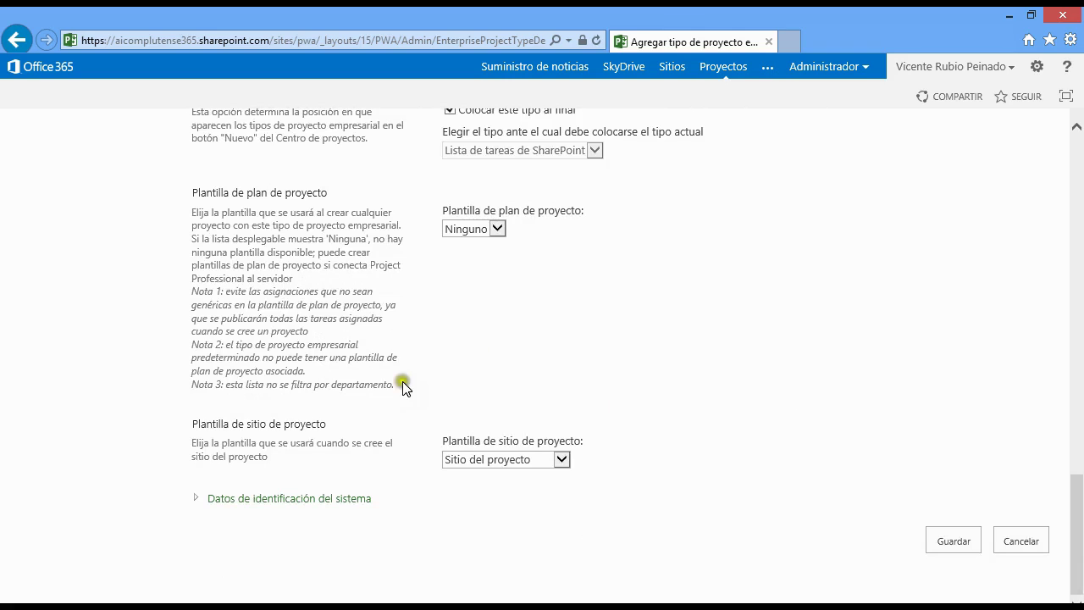
pyautogui.click(949, 543)
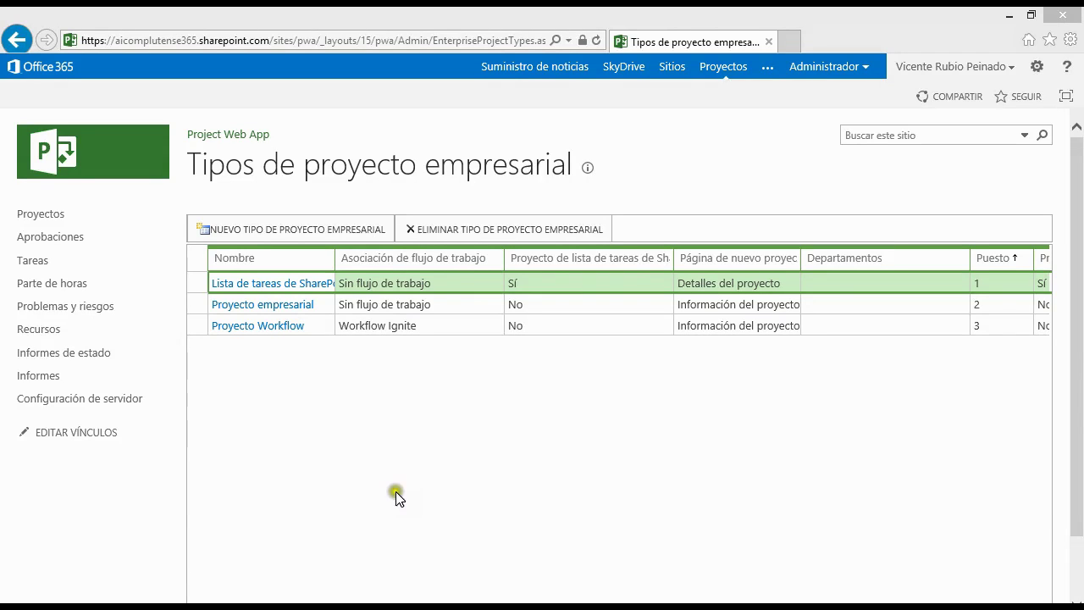
# In the Centro de proyectos, start a new project of the Proyecto Workflow type
pyautogui.click(36, 218)
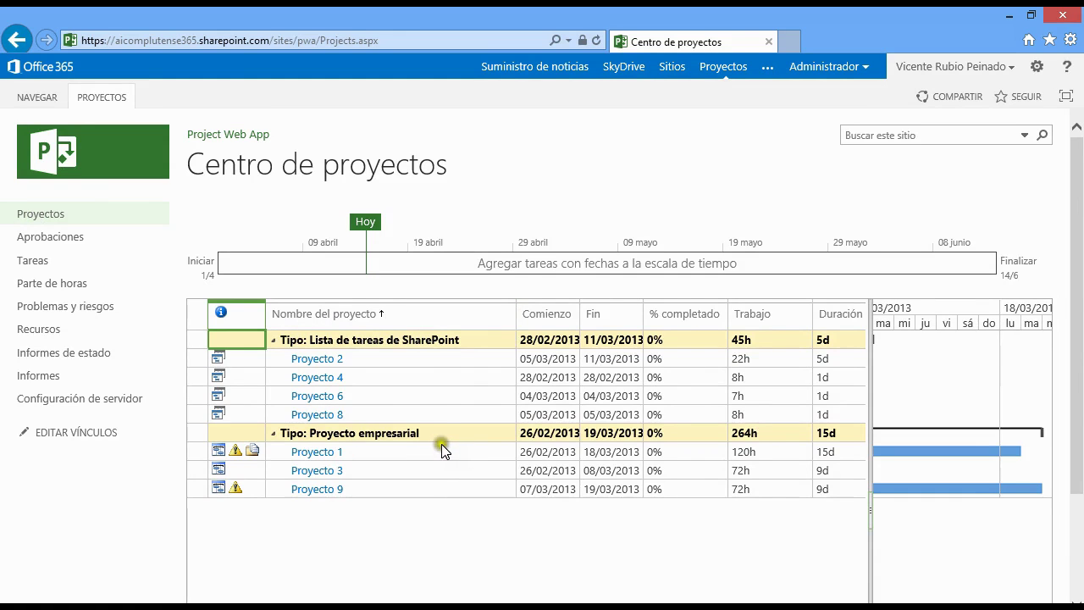
pyautogui.click(411, 362)
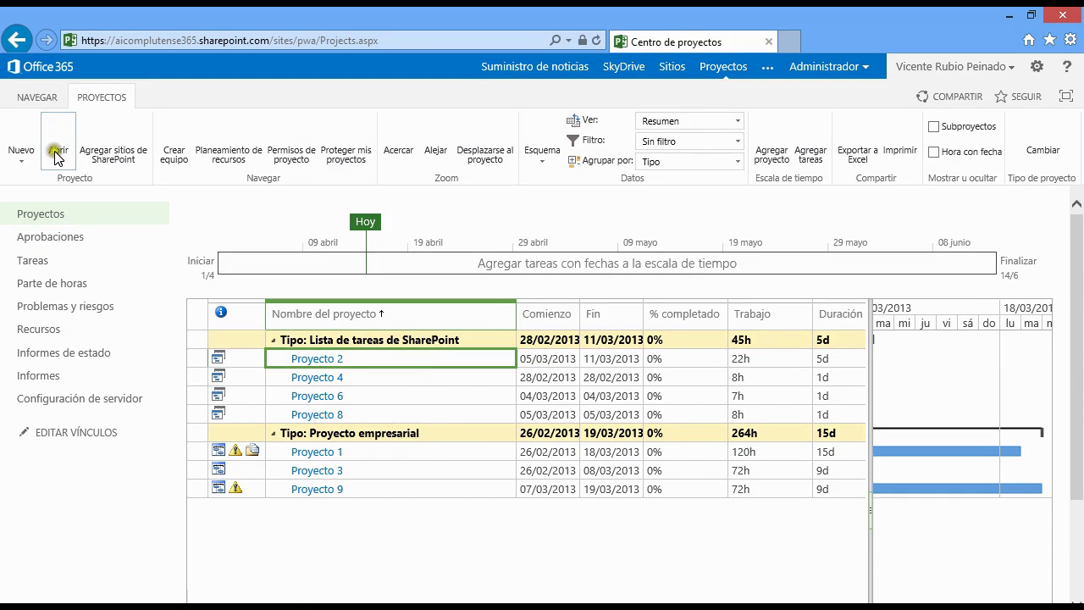
pyautogui.click(22, 161)
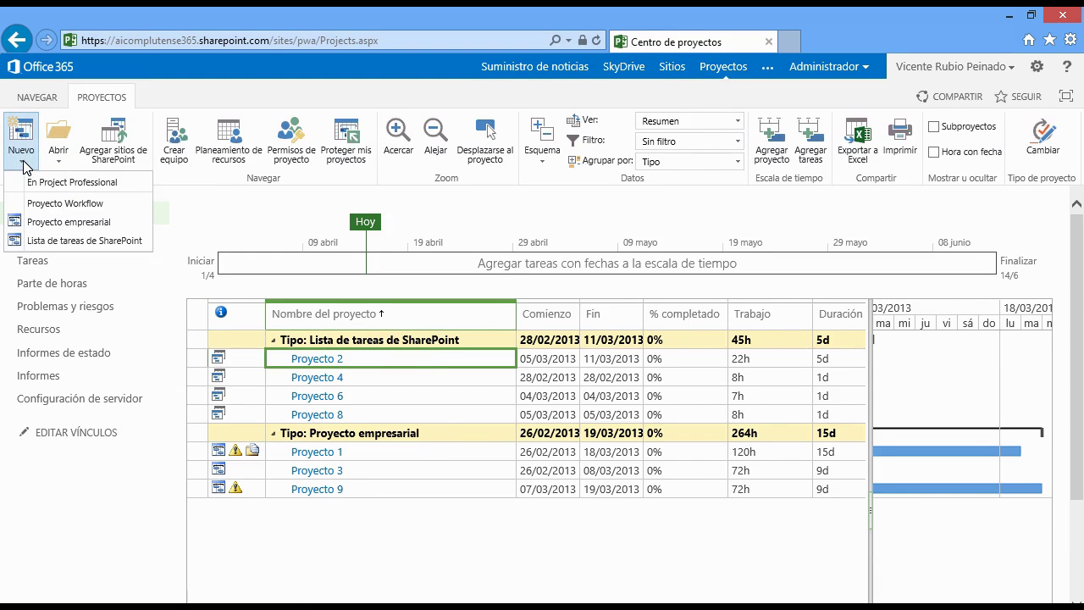
pyautogui.click(97, 202)
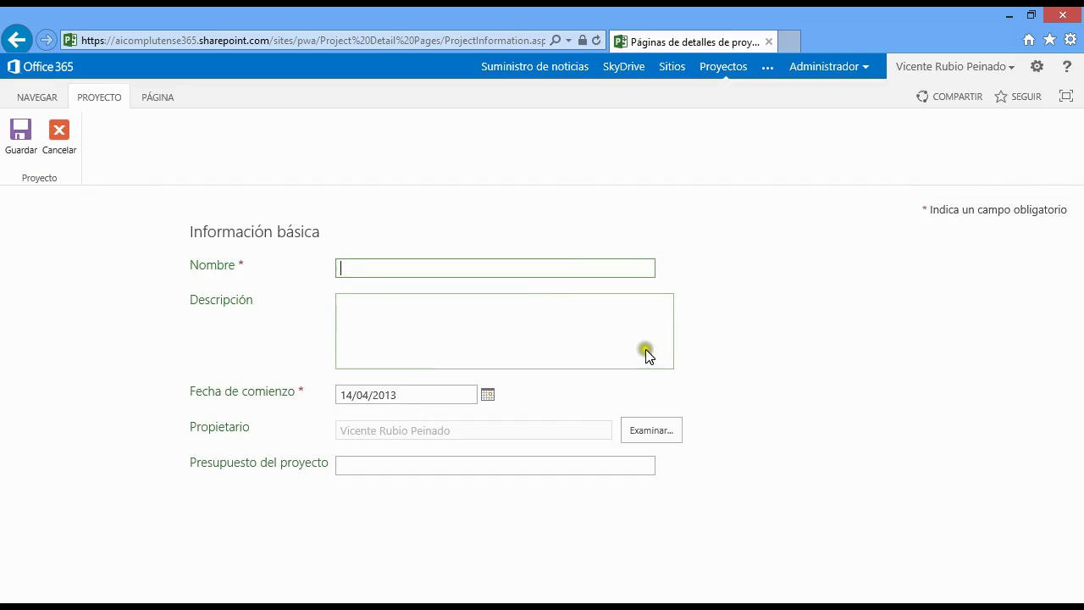
# Name the new project "Proyecto Workflow 1" and save it
pyautogui.write('Proyecto W')
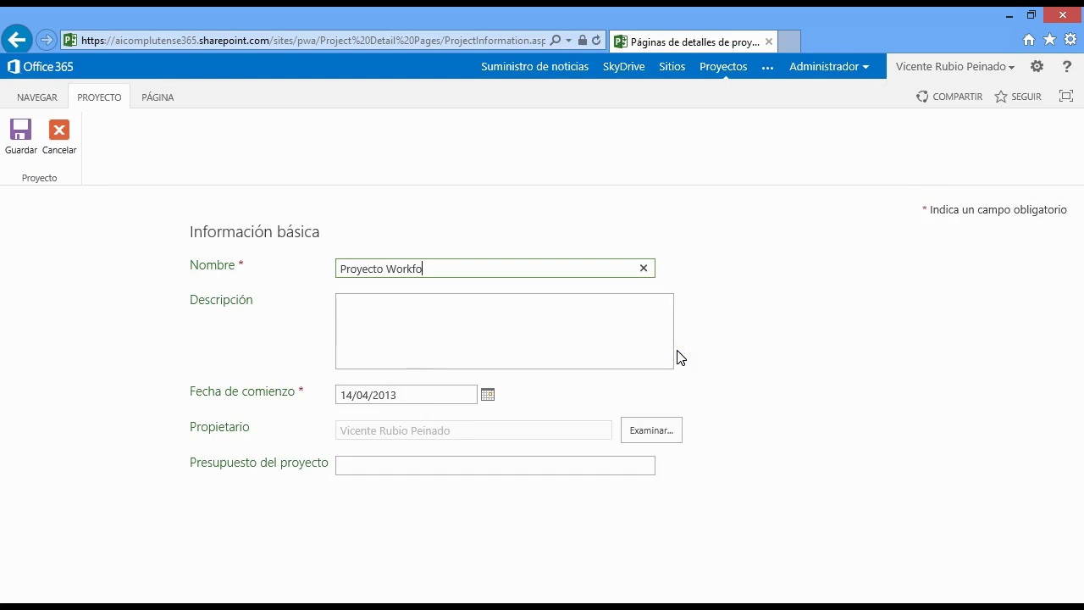
pyautogui.write('orkflow 1')
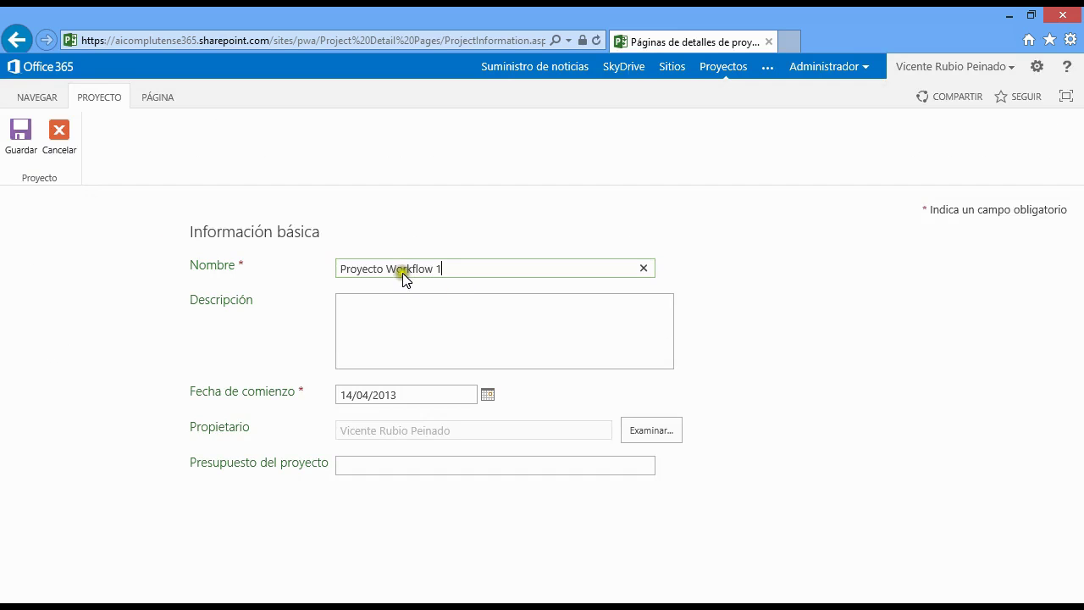
pyautogui.click(20, 140)
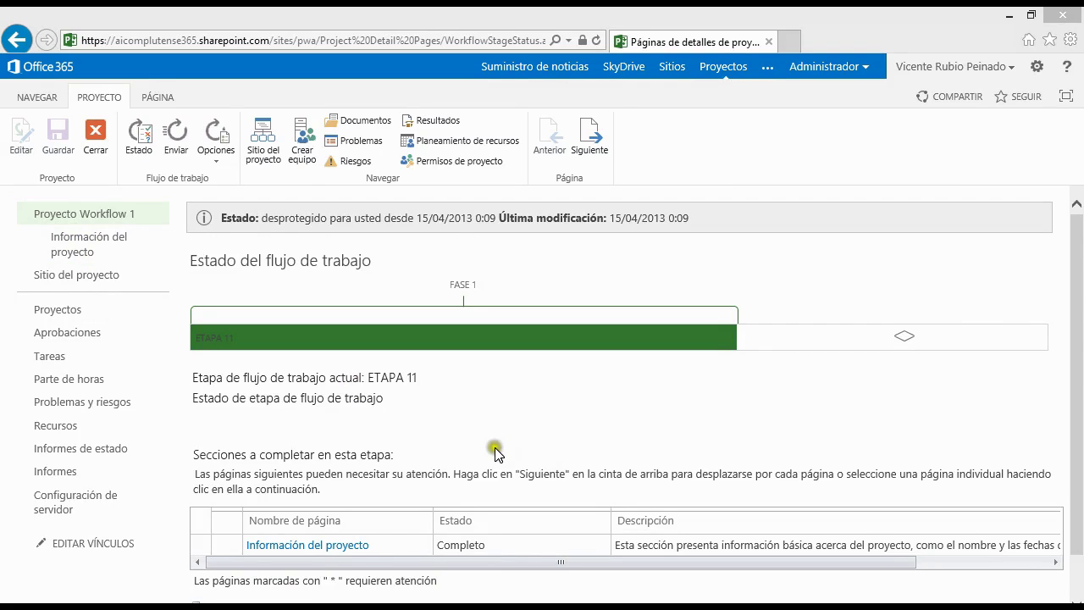
# Review all workflow stages of Proyecto Workflow 1, and submit the project from ETAPA 11 to the next workflow stage
pyautogui.moveTo(1074, 415); pyautogui.dragTo(1073, 508)
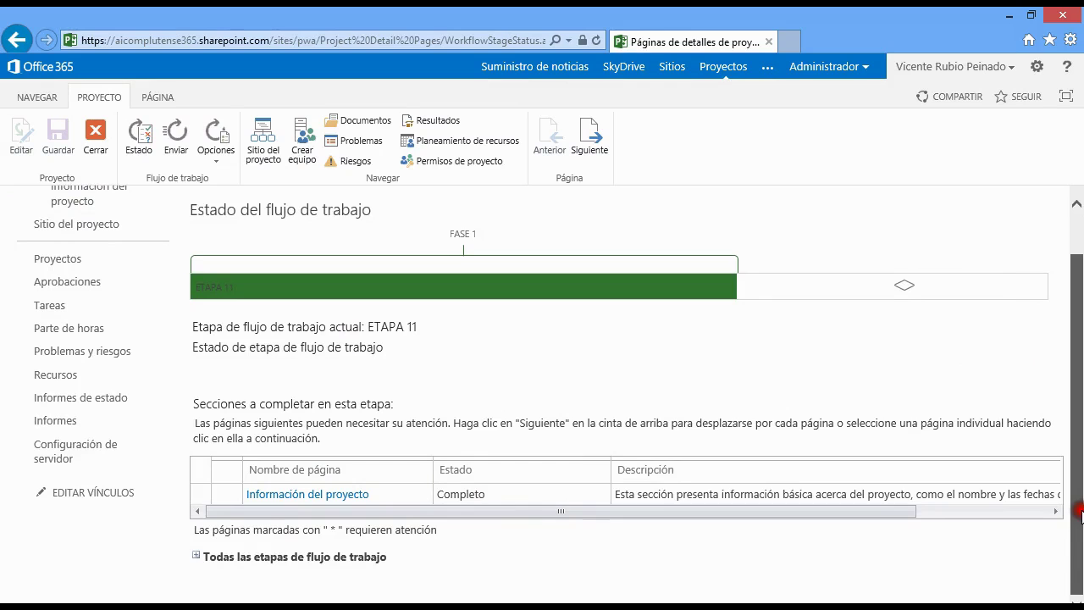
pyautogui.click(196, 555)
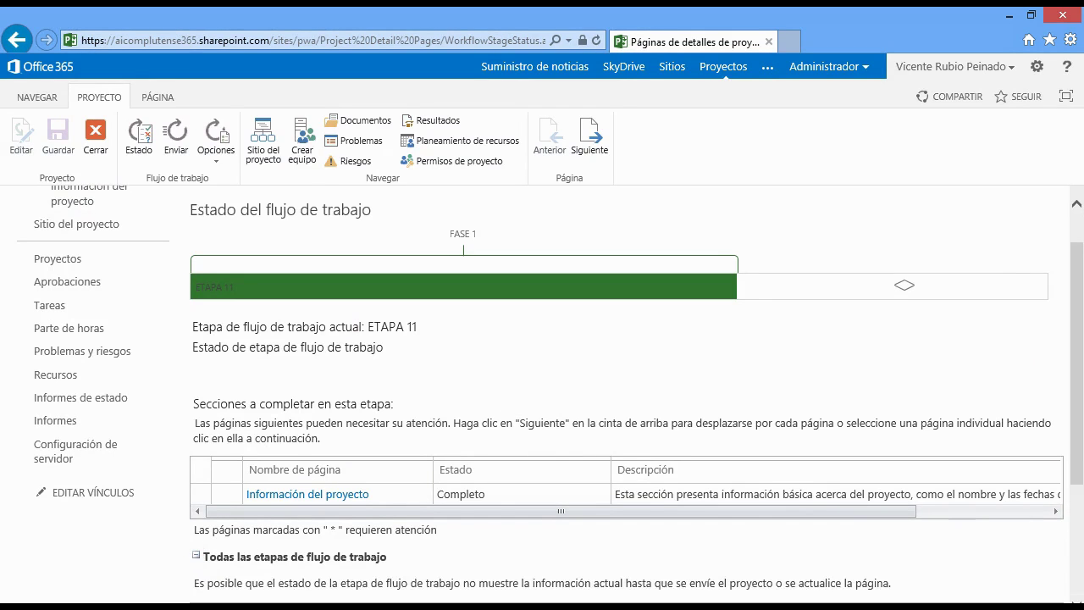
pyautogui.moveTo(1072, 462); pyautogui.dragTo(1075, 575)
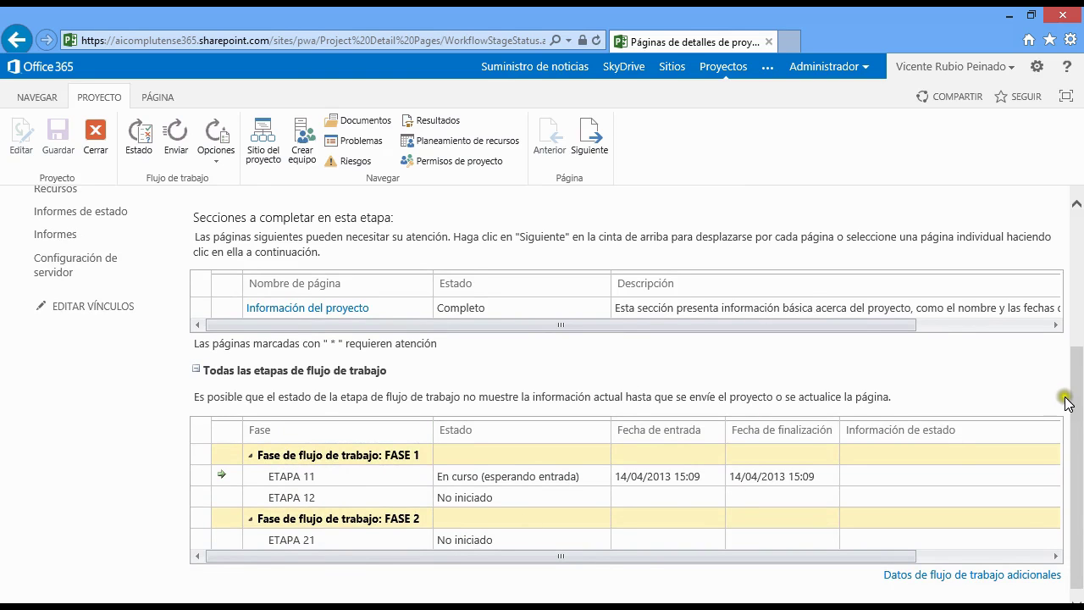
pyautogui.moveTo(1076, 393); pyautogui.dragTo(1076, 245)
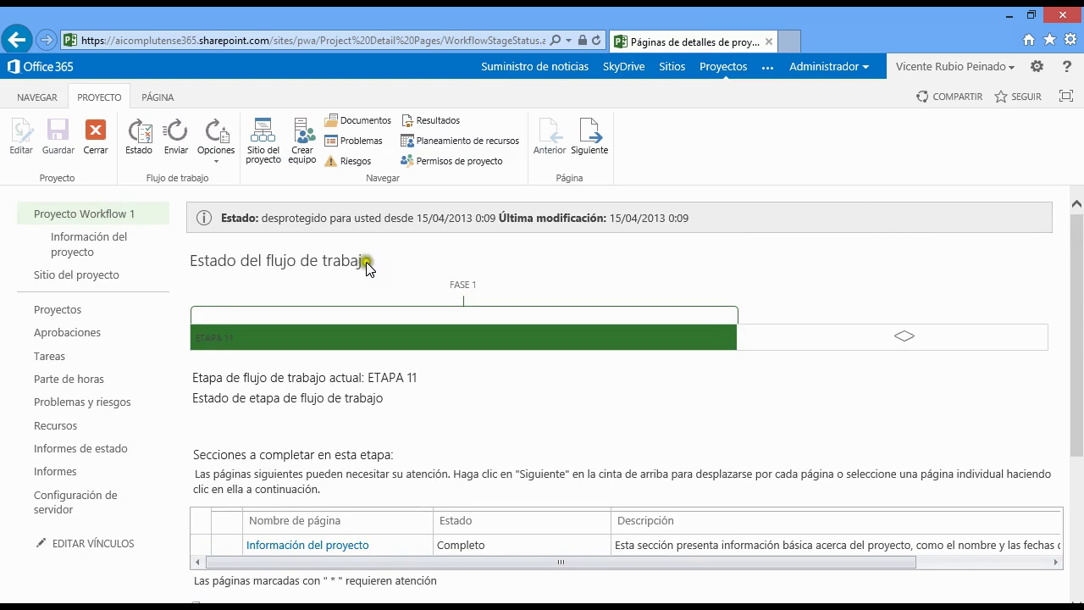
pyautogui.click(175, 137)
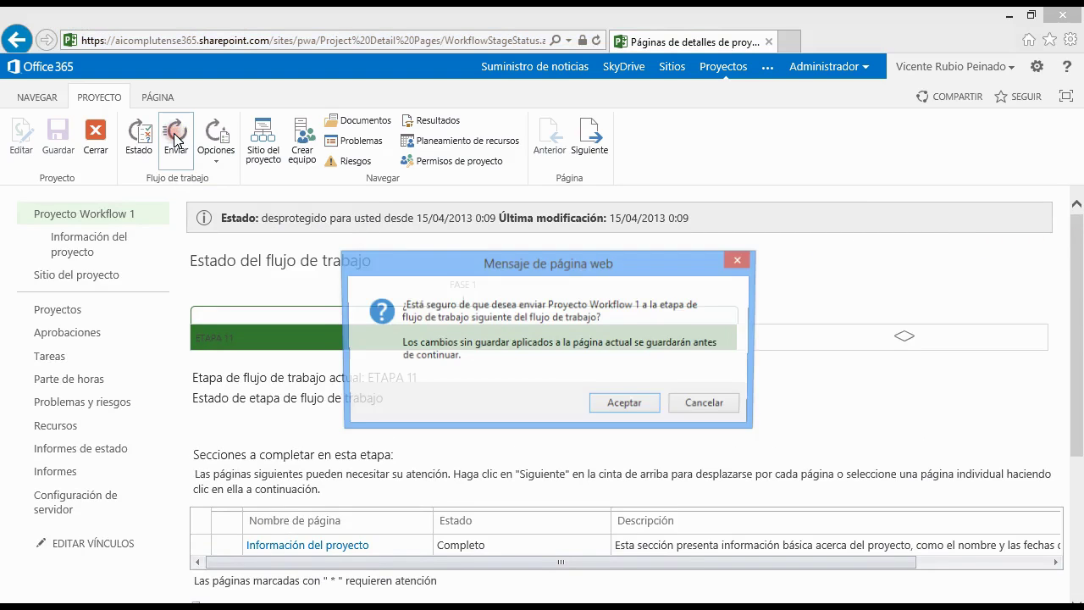
pyautogui.click(619, 406)
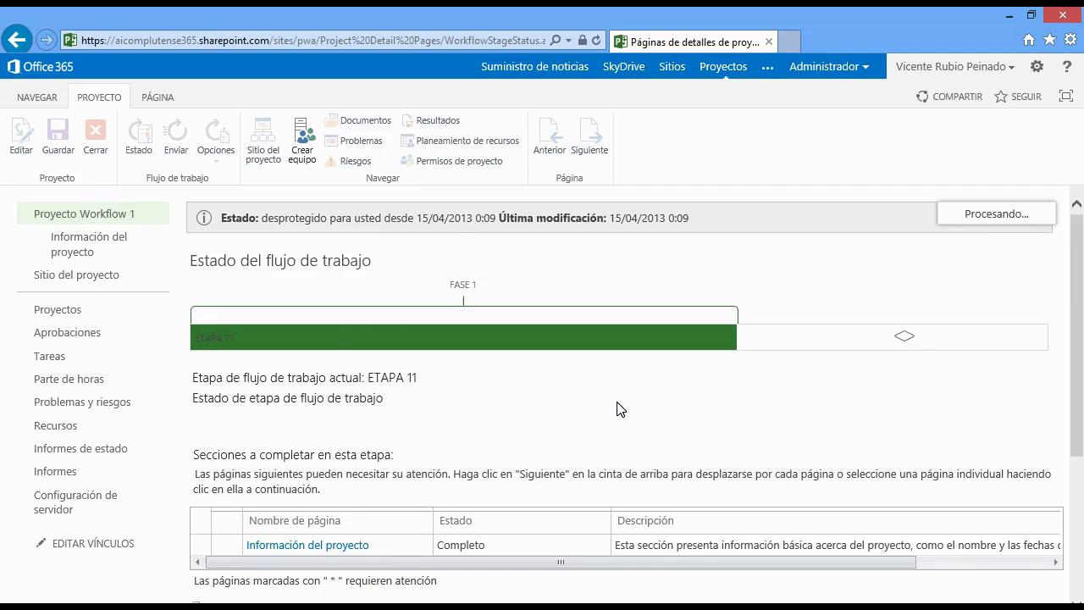